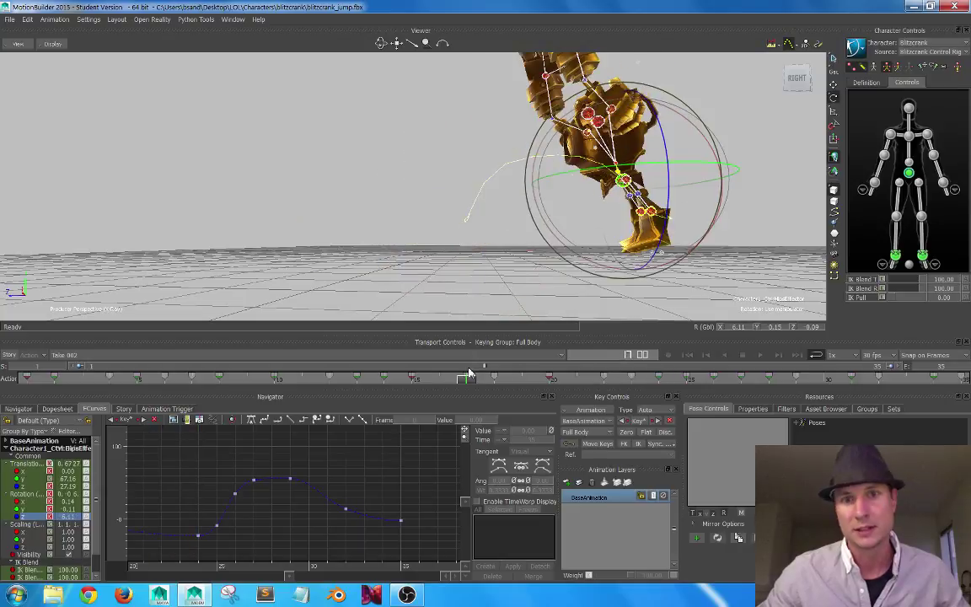
Check the landing pose at frame 28 and save the jump animation file.
{"action": "left_click_drag", "start_coordinate": [794, 387], "coordinate": [747, 368]}
{"action": "scroll", "coordinate": [596, 210], "scroll_direction": "down", "scroll_amount": 4}
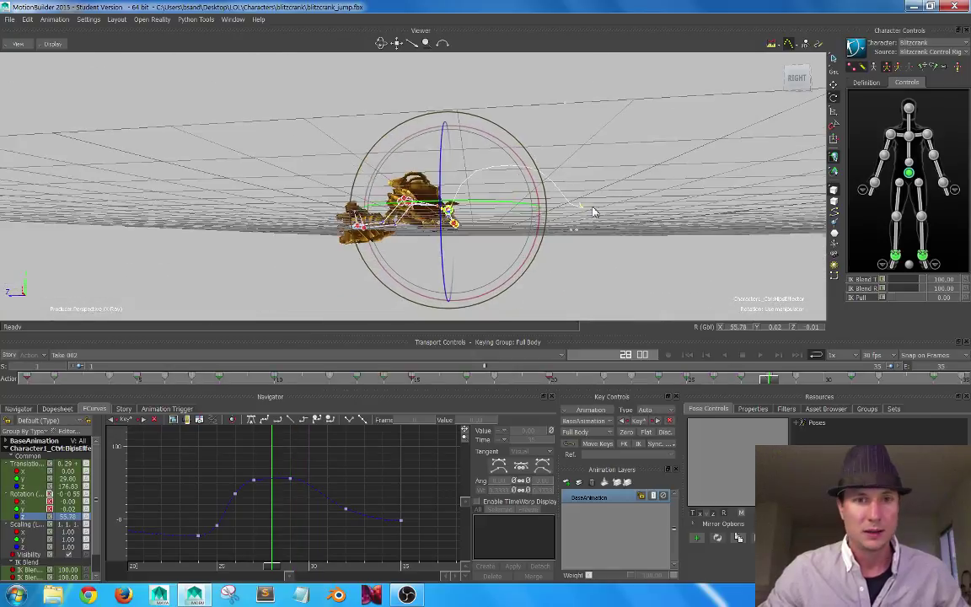
{"action": "left_click", "coordinate": [10, 19]}
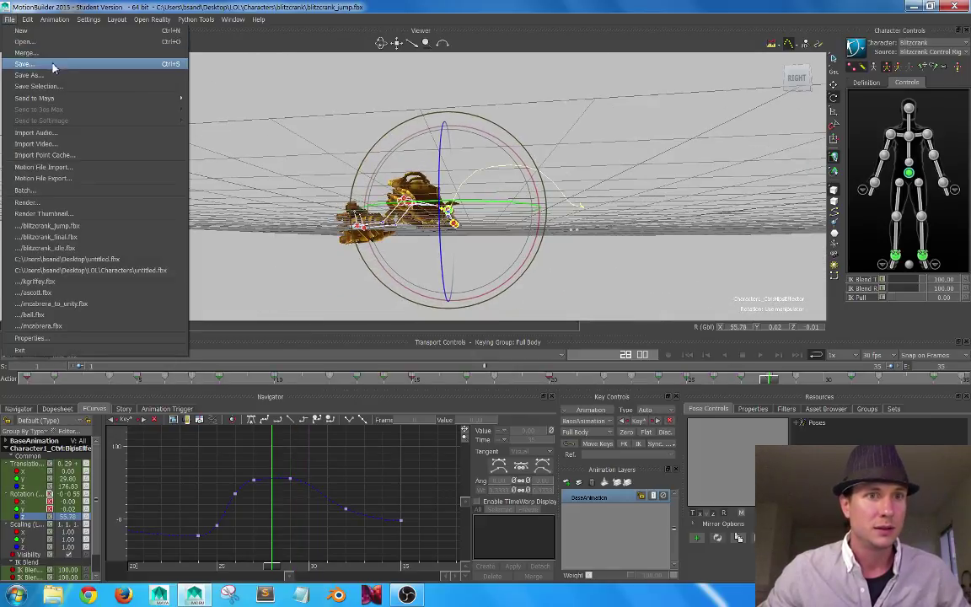
{"action": "left_click", "coordinate": [101, 65]}
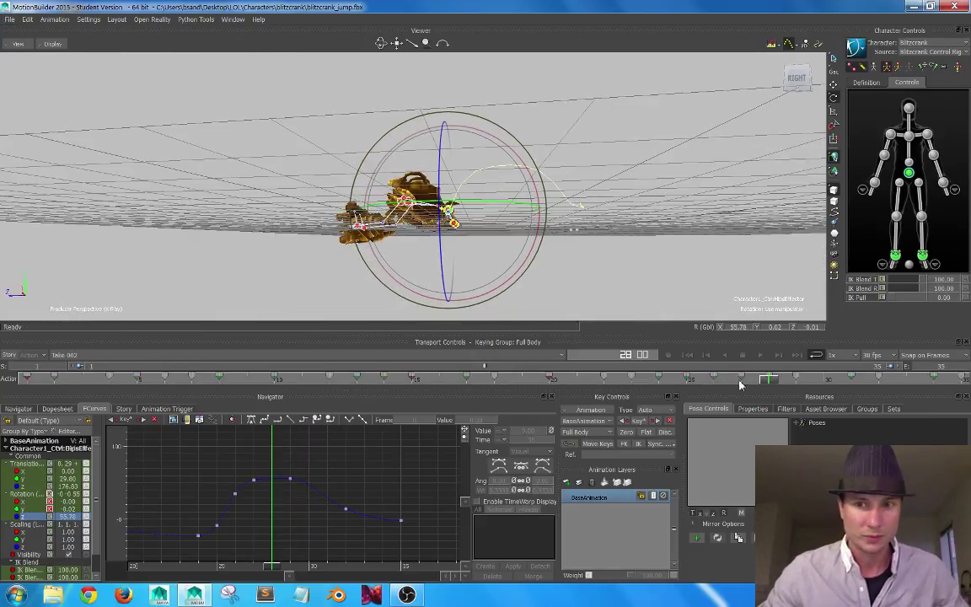
Check the ending pose at frame 34 and extend the take's end frame to 38.
{"action": "left_click_drag", "start_coordinate": [767, 382], "coordinate": [934, 369]}
{"action": "left_click_drag", "start_coordinate": [521, 216], "coordinate": [558, 228], "text": "alt"}
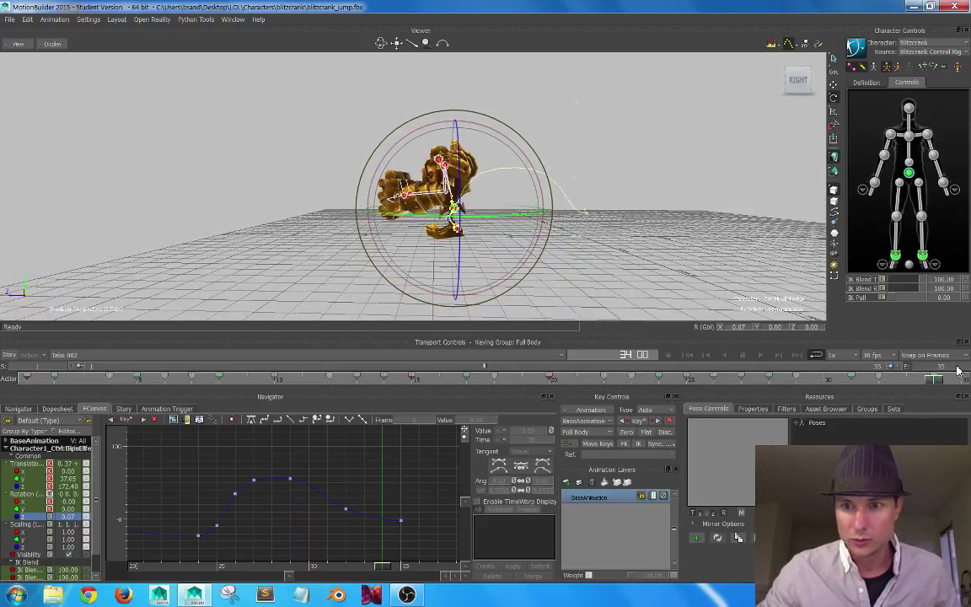
{"action": "left_click_drag", "start_coordinate": [956, 368], "coordinate": [969, 367]}
Shift the full-body keys from frame 28 onward two frames later so they start at frame 30.
{"action": "left_click_drag", "start_coordinate": [871, 381], "coordinate": [708, 387]}
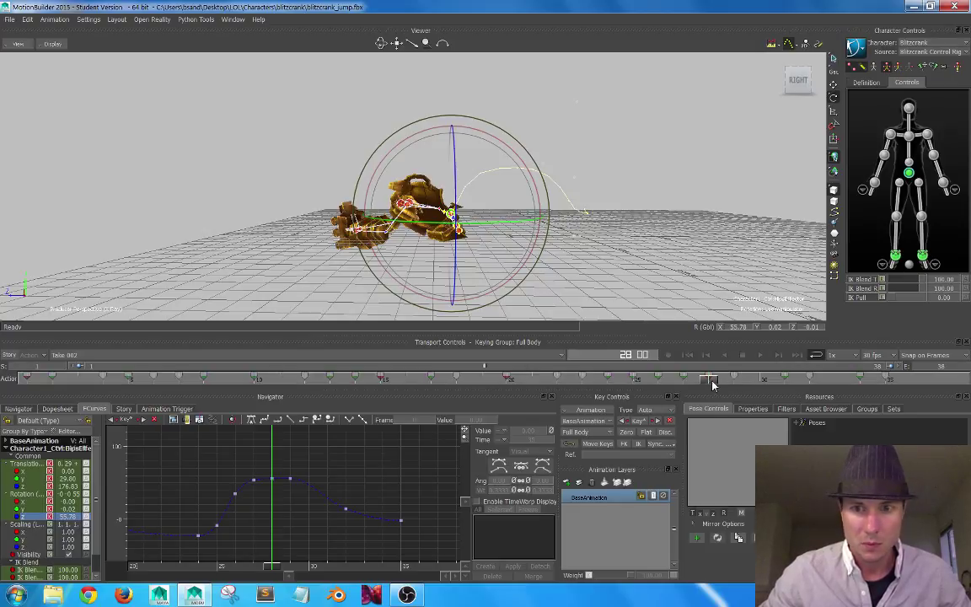
{"action": "mouse_move", "coordinate": [717, 386]}
{"action": "left_mouse_down"}
{"action": "mouse_move", "coordinate": [692, 387]}
{"action": "mouse_move", "coordinate": [707, 386]}
{"action": "left_mouse_up"}
{"action": "left_click_drag", "start_coordinate": [911, 382], "coordinate": [801, 385], "text": "shift"}
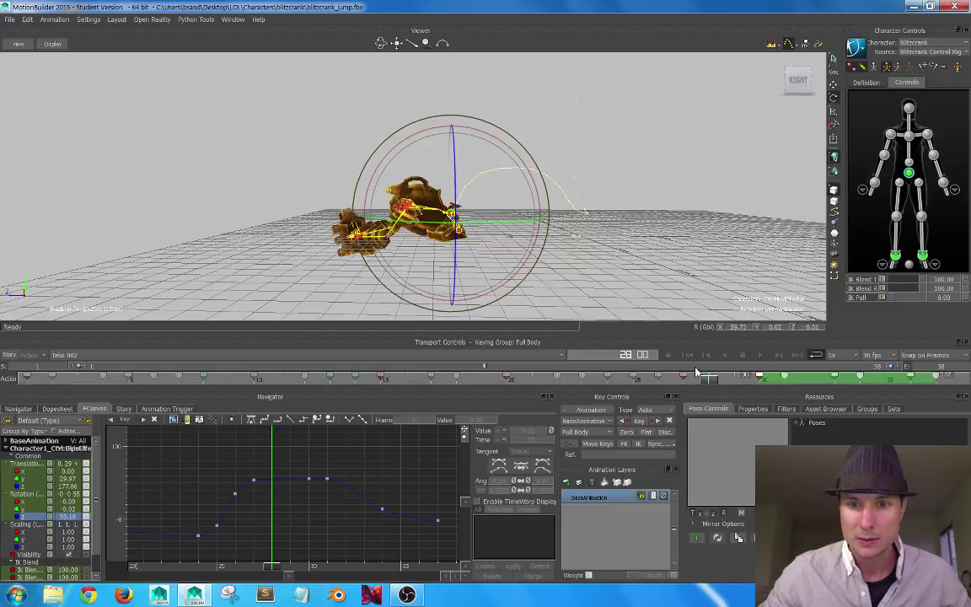
Copy the full-body key at frame 27 and paste it at frames 28 and 29.
{"action": "mouse_move", "coordinate": [707, 384]}
{"action": "left_mouse_down"}
{"action": "mouse_move", "coordinate": [636, 385]}
{"action": "mouse_move", "coordinate": [738, 385]}
{"action": "mouse_move", "coordinate": [602, 386]}
{"action": "mouse_move", "coordinate": [784, 382]}
{"action": "mouse_move", "coordinate": [717, 393]}
{"action": "left_mouse_up"}
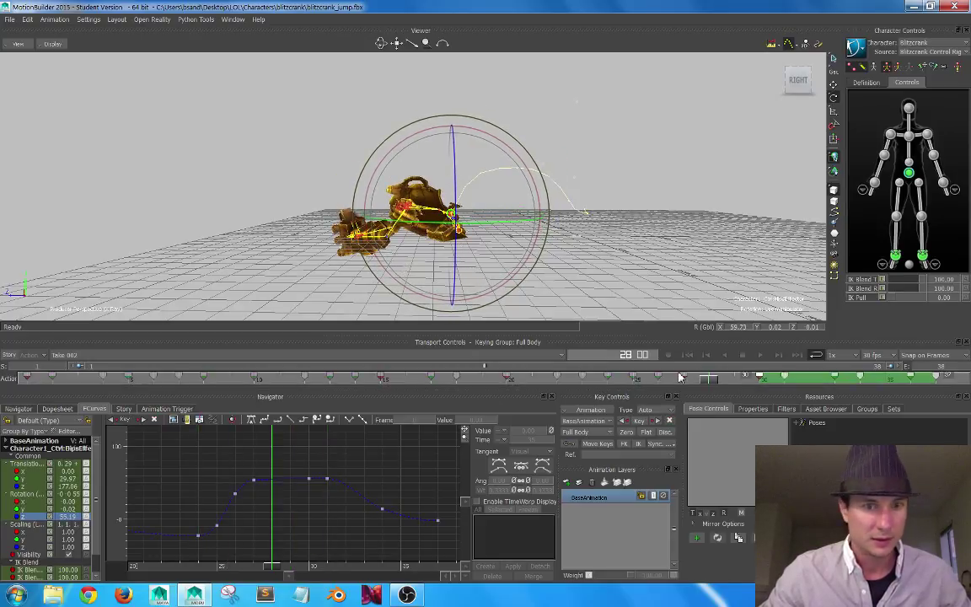
{"action": "right_click", "coordinate": [685, 377]}
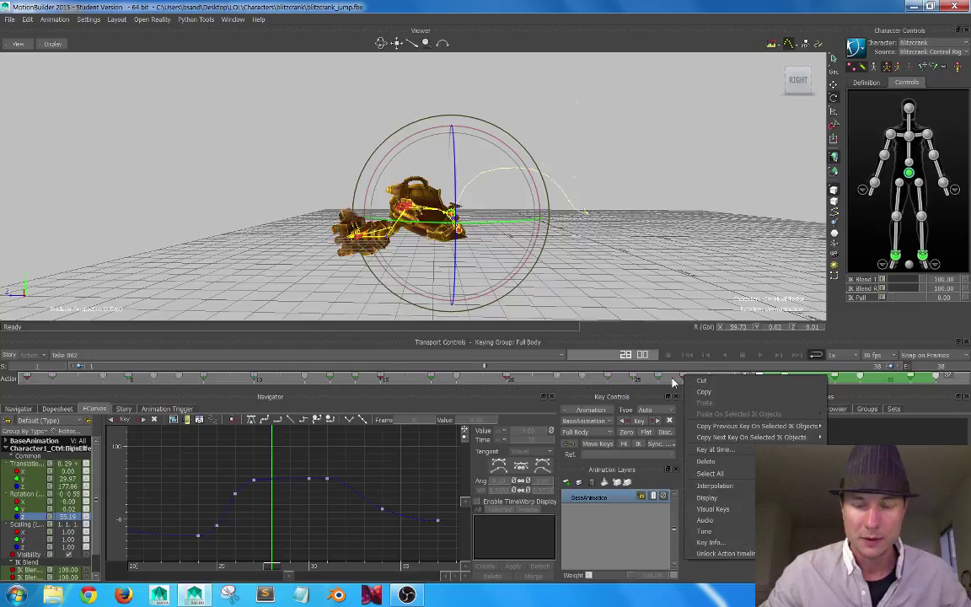
{"action": "left_click", "coordinate": [671, 379]}
{"action": "right_click", "coordinate": [685, 379]}
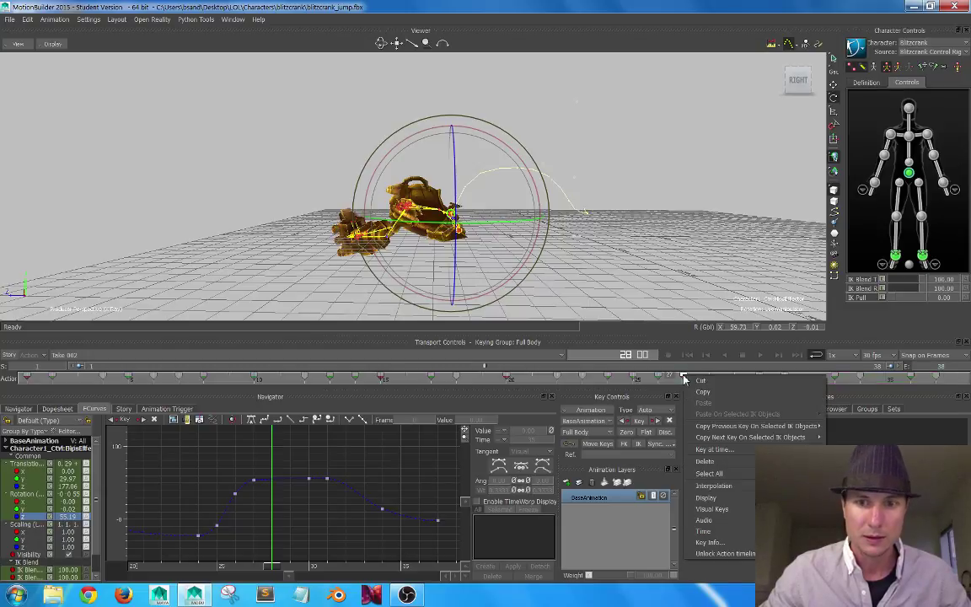
{"action": "left_click", "coordinate": [718, 393]}
{"action": "right_click", "coordinate": [715, 379]}
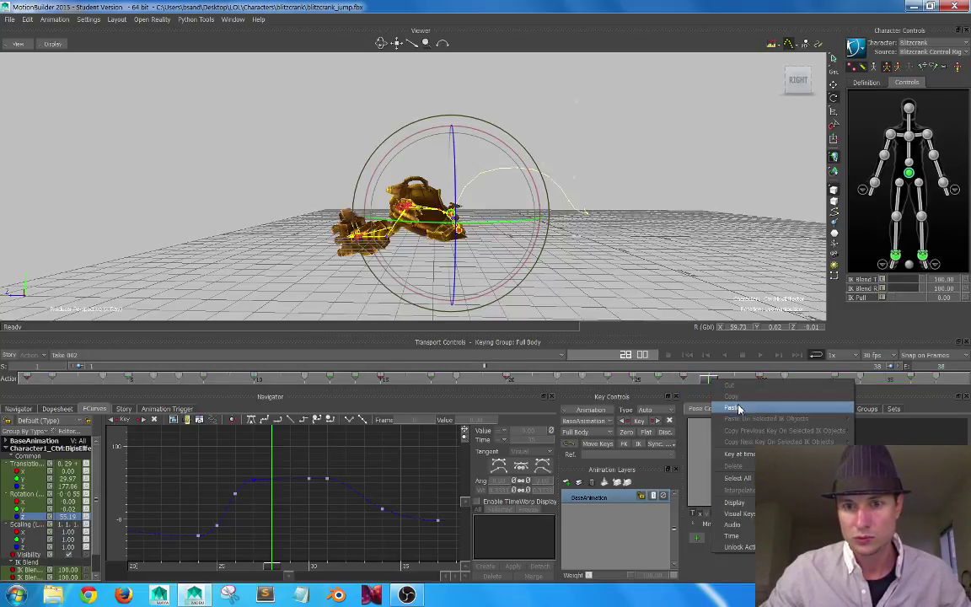
{"action": "left_click", "coordinate": [712, 371]}
{"action": "left_click_drag", "start_coordinate": [712, 381], "coordinate": [685, 347]}
{"action": "right_click", "coordinate": [733, 379]}
{"action": "left_click", "coordinate": [762, 410]}
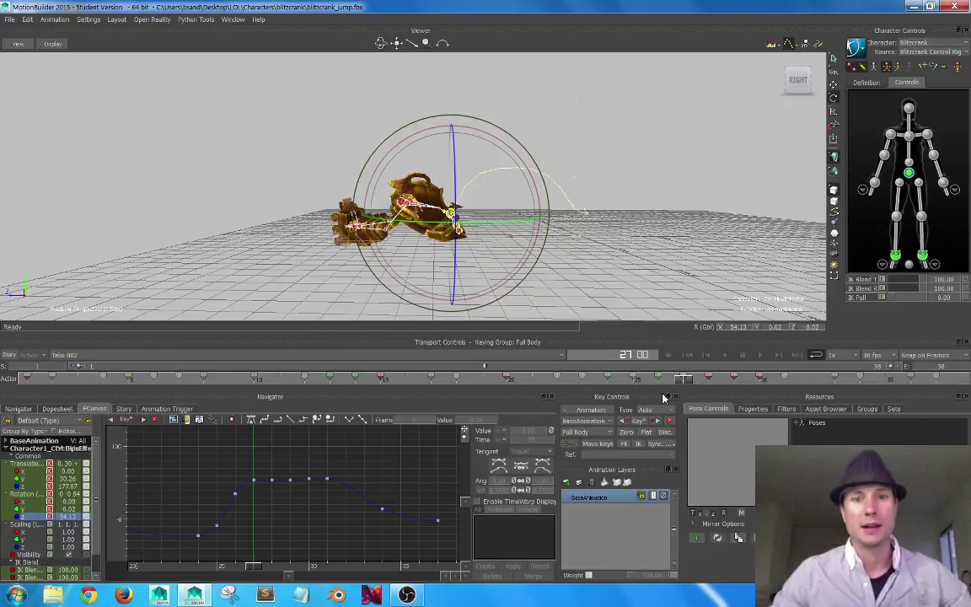
Scrub through the landing and play the take from frame 1 to review the new timing.
{"action": "mouse_move", "coordinate": [695, 384]}
{"action": "left_mouse_down"}
{"action": "mouse_move", "coordinate": [531, 390]}
{"action": "mouse_move", "coordinate": [695, 385]}
{"action": "left_mouse_up"}
{"action": "left_click_drag", "start_coordinate": [782, 375], "coordinate": [911, 364]}
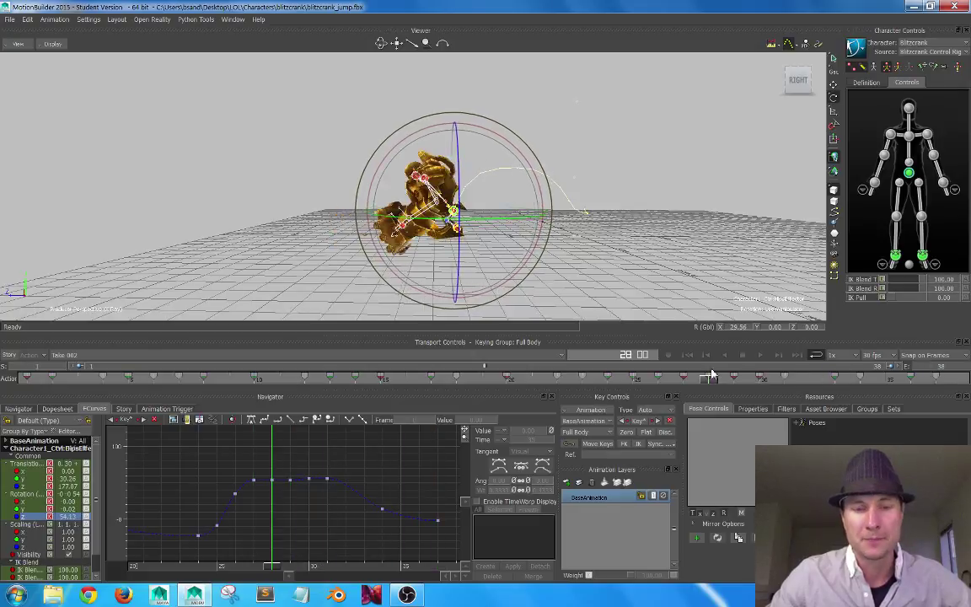
{"action": "left_click_drag", "start_coordinate": [713, 373], "coordinate": [3, 380]}
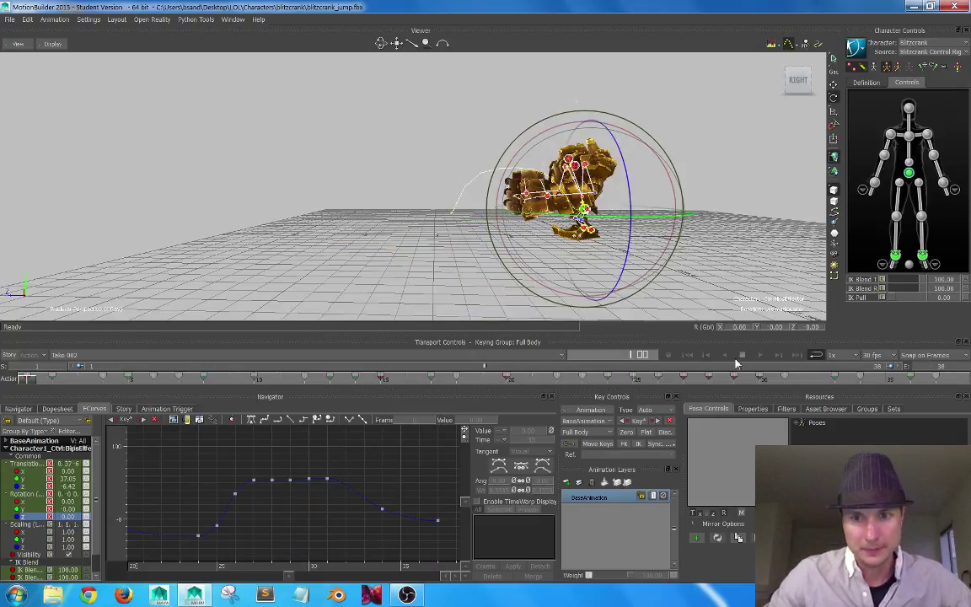
{"action": "left_click", "coordinate": [759, 355]}
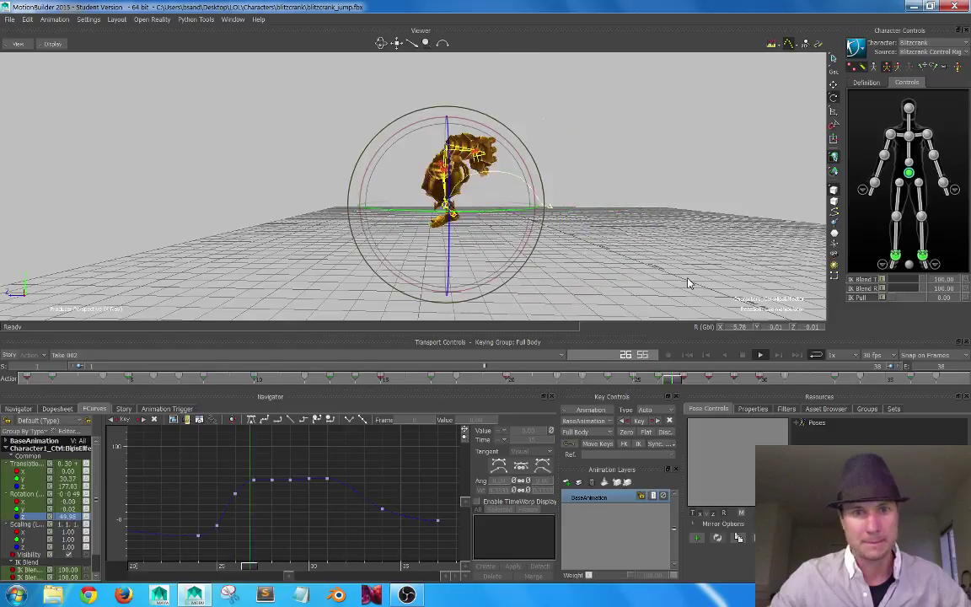
{"action": "left_click_drag", "start_coordinate": [645, 263], "coordinate": [600, 250], "text": "alt"}
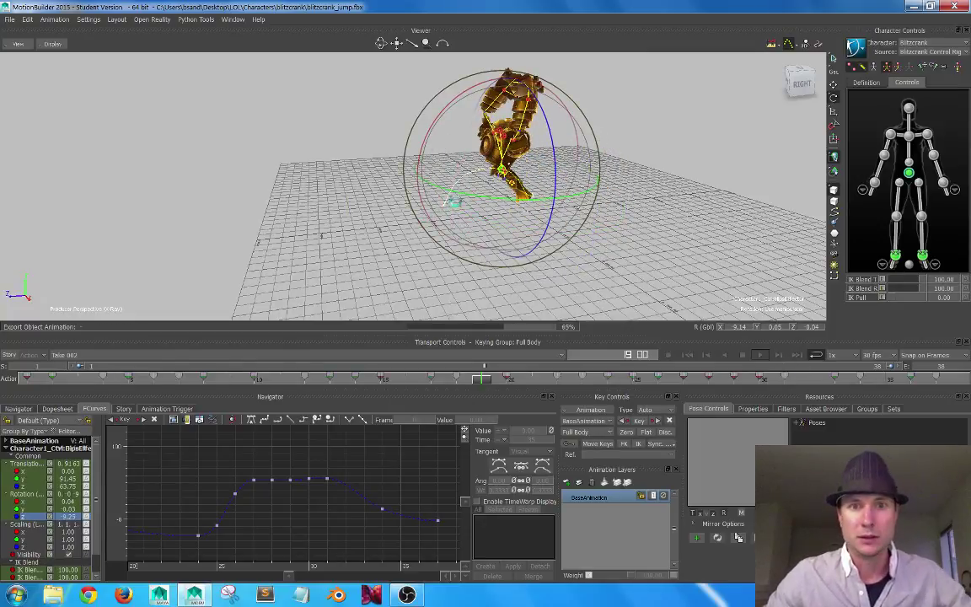
Select the left shoulder effector, return to frame 1 and display its rotation curves.
{"action": "mouse_move", "coordinate": [385, 204]}
{"action": "left_mouse_down", "text": "ctrl+shift"}
{"action": "mouse_move", "coordinate": [499, 216]}
{"action": "mouse_move", "coordinate": [479, 210]}
{"action": "mouse_move", "coordinate": [494, 189]}
{"action": "mouse_move", "coordinate": [564, 207]}
{"action": "mouse_move", "coordinate": [525, 185]}
{"action": "mouse_move", "coordinate": [475, 200]}
{"action": "mouse_move", "coordinate": [505, 183]}
{"action": "mouse_move", "coordinate": [563, 208]}
{"action": "mouse_move", "coordinate": [535, 210]}
{"action": "left_mouse_up", "text": "ctrl+shift"}
{"action": "left_click", "coordinate": [928, 136]}
{"action": "left_click_drag", "start_coordinate": [485, 381], "coordinate": [462, 385]}
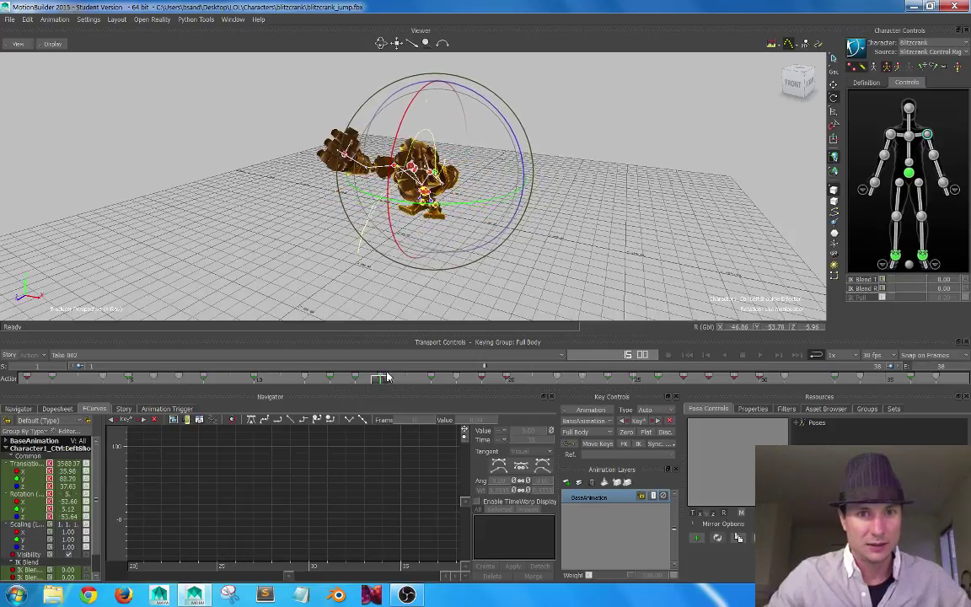
{"action": "mouse_move", "coordinate": [119, 387]}
{"action": "left_mouse_down"}
{"action": "mouse_move", "coordinate": [280, 383]}
{"action": "mouse_move", "coordinate": [8, 396]}
{"action": "mouse_move", "coordinate": [256, 408]}
{"action": "mouse_move", "coordinate": [55, 352]}
{"action": "mouse_move", "coordinate": [169, 390]}
{"action": "mouse_move", "coordinate": [5, 386]}
{"action": "mouse_move", "coordinate": [23, 413]}
{"action": "left_mouse_up"}
{"action": "left_click", "coordinate": [45, 494]}
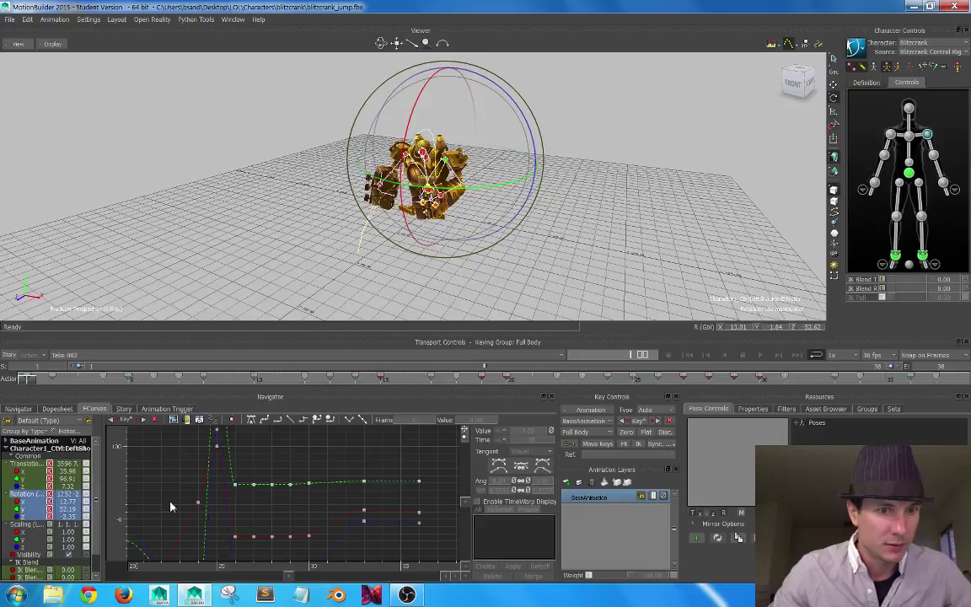
Fit the left shoulder's rotation curves in the graph, enlarge the early frames and widen the curve editor.
{"action": "key", "text": "a"}
{"action": "left_click_drag", "start_coordinate": [261, 470], "coordinate": [299, 479], "text": "shift"}
{"action": "left_click_drag", "start_coordinate": [240, 484], "coordinate": [347, 490], "text": "ctrl"}
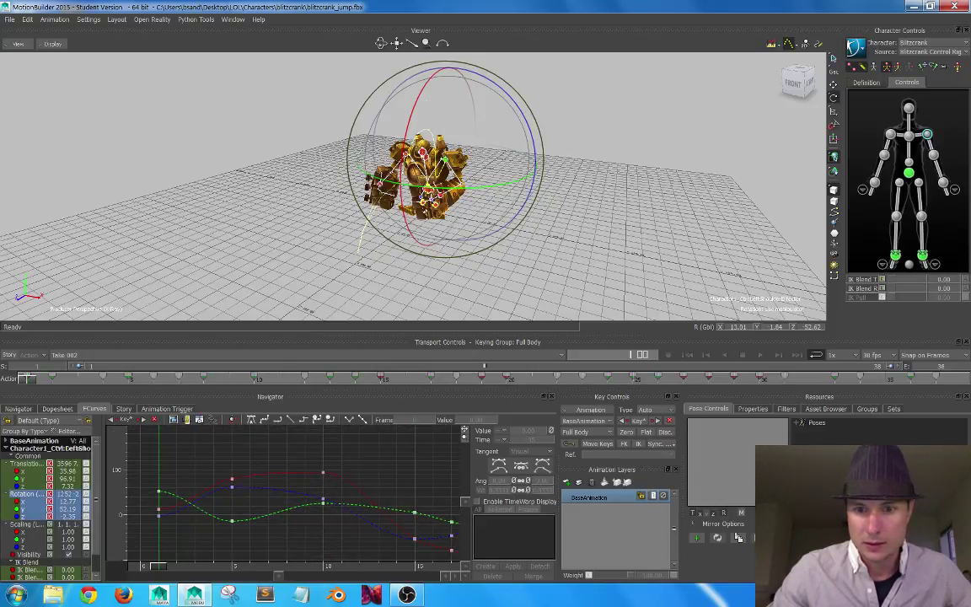
{"action": "left_click_drag", "start_coordinate": [683, 483], "coordinate": [848, 482]}
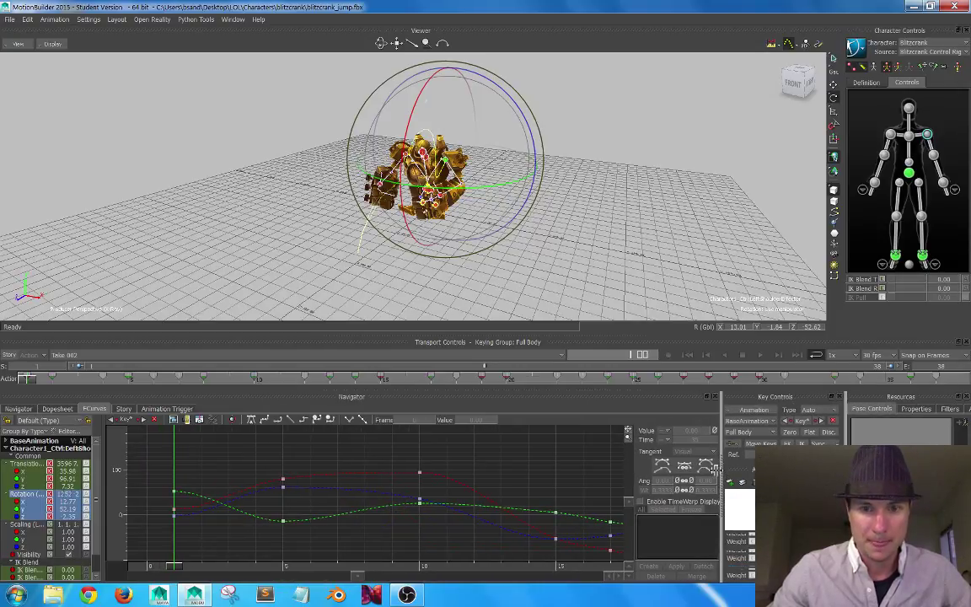
{"action": "left_click_drag", "start_coordinate": [356, 478], "coordinate": [349, 461], "text": "ctrl"}
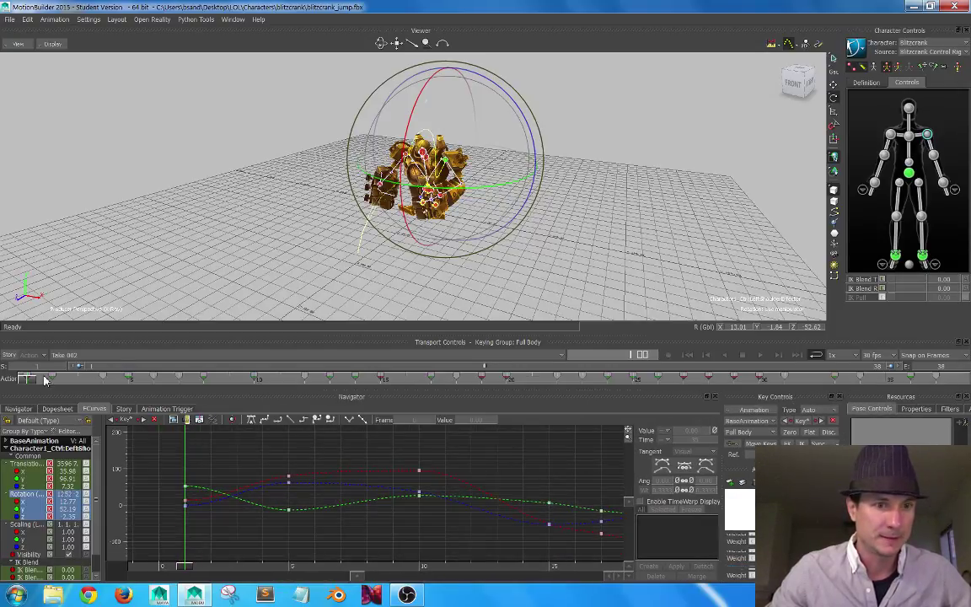
Switch the keying group to Body Parts and key the left arm at frame 4.
{"action": "left_click_drag", "start_coordinate": [30, 381], "coordinate": [138, 388]}
{"action": "left_click_drag", "start_coordinate": [474, 187], "coordinate": [437, 191], "text": "ctrl+shift"}
{"action": "mouse_move", "coordinate": [128, 383]}
{"action": "left_mouse_down"}
{"action": "mouse_move", "coordinate": [73, 385]}
{"action": "mouse_move", "coordinate": [132, 388]}
{"action": "left_mouse_up"}
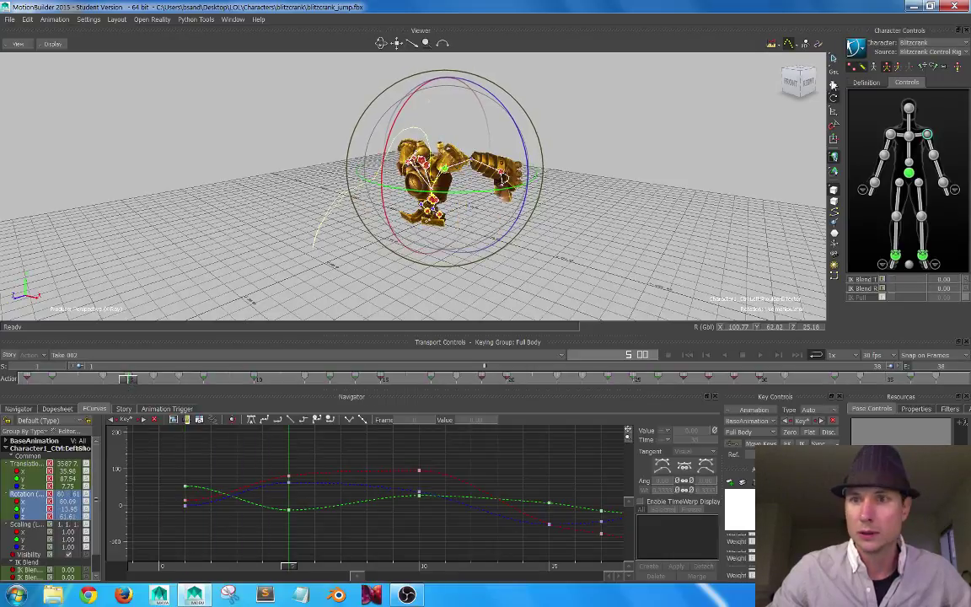
{"action": "left_click", "coordinate": [897, 66]}
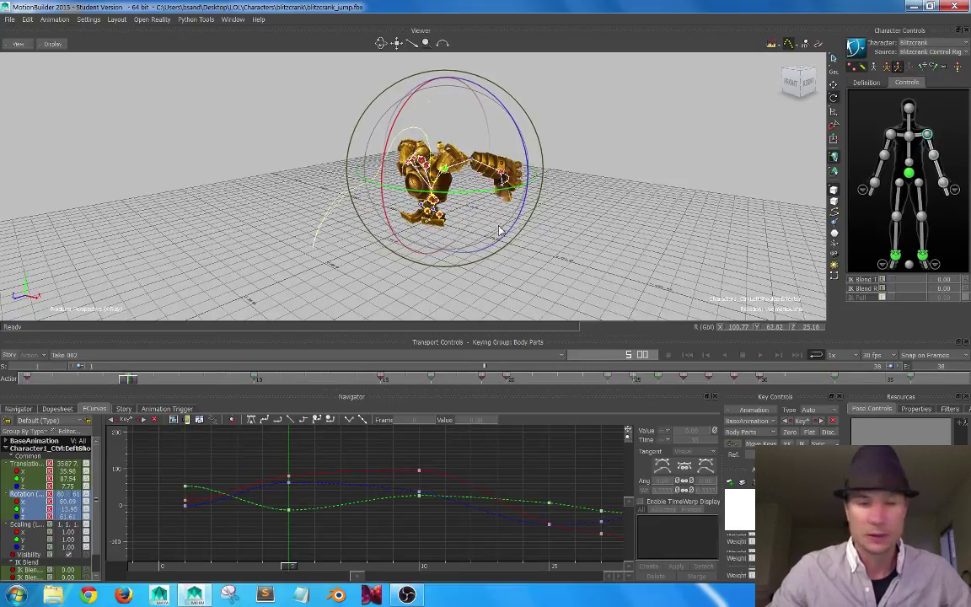
{"action": "left_click_drag", "start_coordinate": [127, 380], "coordinate": [111, 382]}
{"action": "left_click", "coordinate": [126, 419]}
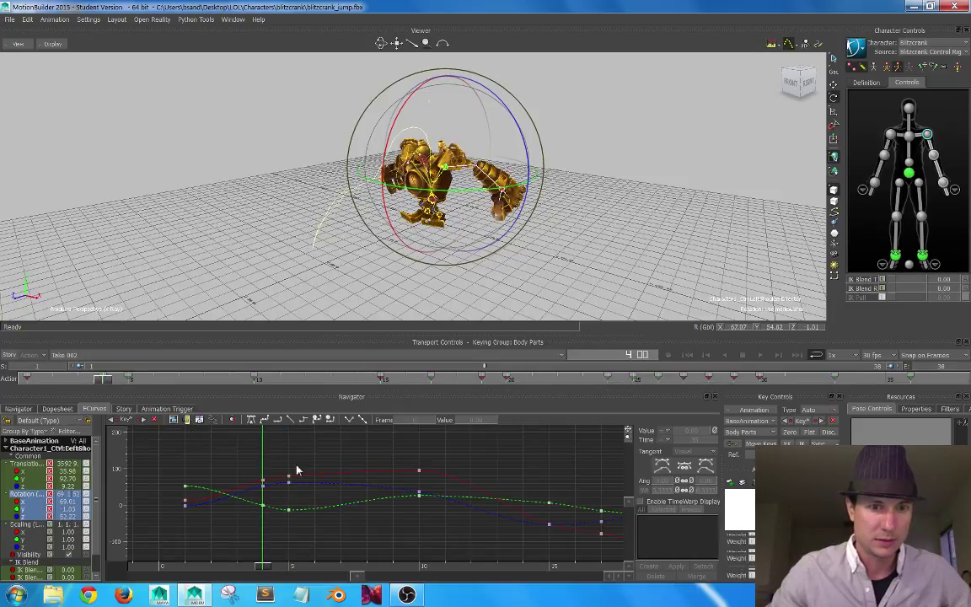
Try moving the left shoulder's rotation keys from frame 5 to frame 7.
{"action": "left_click_drag", "start_coordinate": [275, 546], "coordinate": [286, 521]}
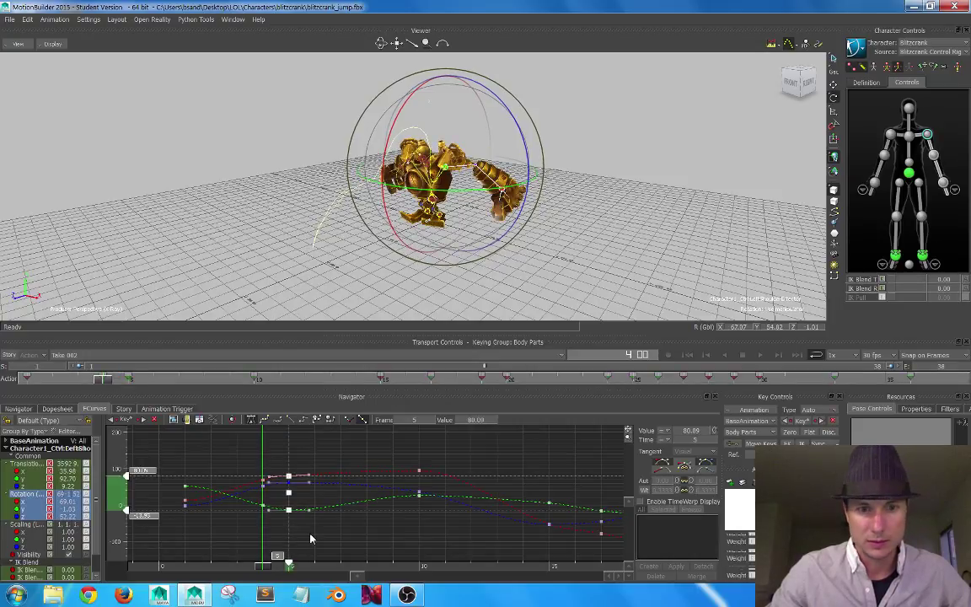
{"action": "left_click_drag", "start_coordinate": [340, 538], "coordinate": [341, 539]}
{"action": "key", "text": "period"}
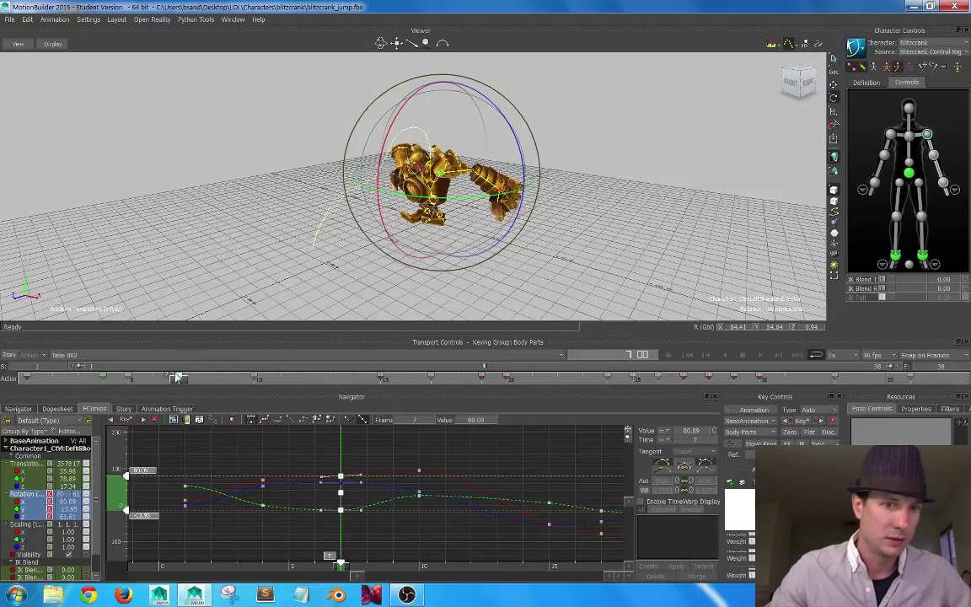
{"action": "left_click_drag", "start_coordinate": [179, 378], "coordinate": [93, 406]}
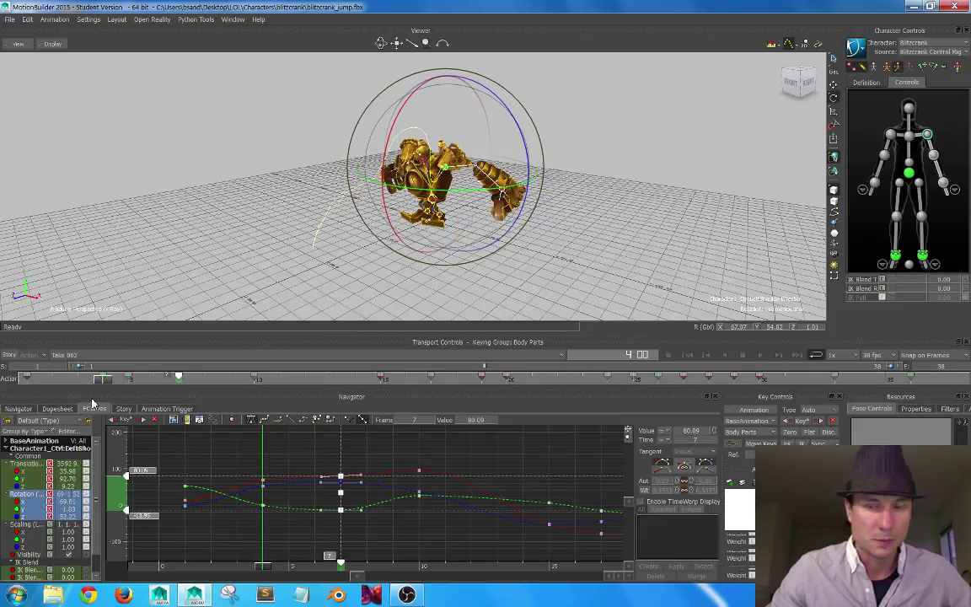
Undo the move of the frame 5 keys and the left arm key added at frame 4.
{"action": "key", "text": "ctrl+z"}
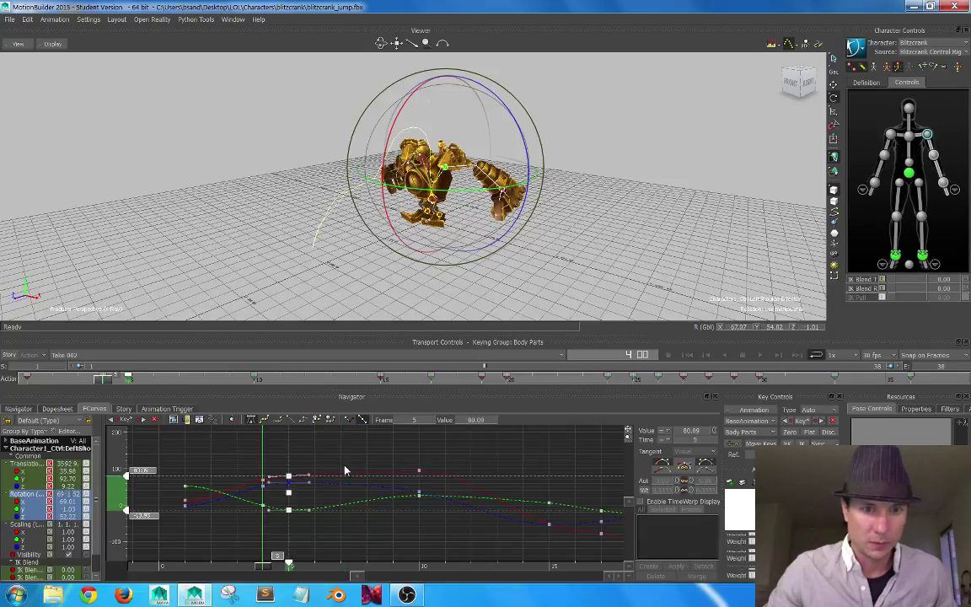
{"action": "left_click", "coordinate": [342, 465]}
{"action": "key", "text": "ctrl+z"}
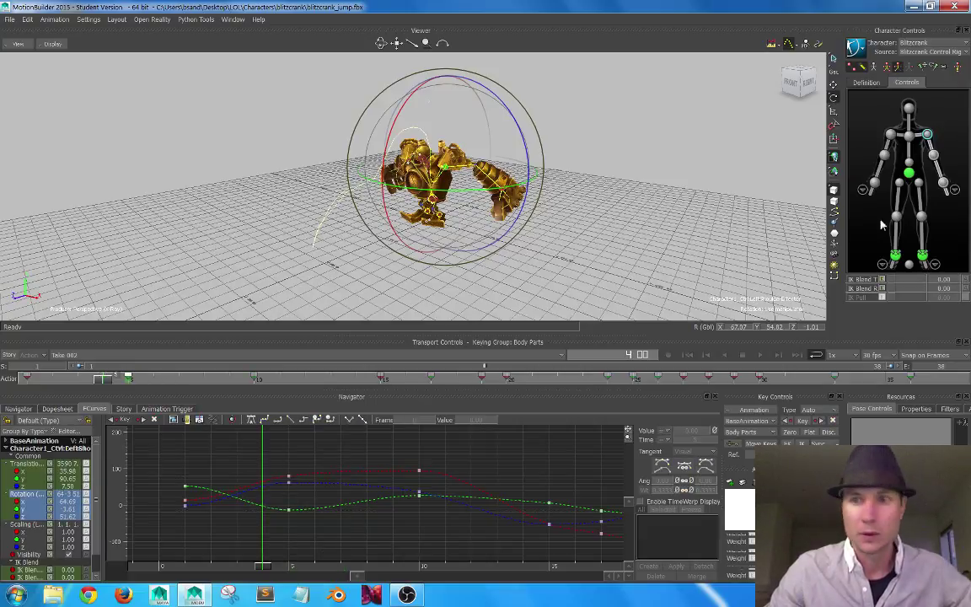
Reselect the left shoulder, key the arm at frame 4, and move its frame 5 keys to frame 6.
{"action": "left_click", "coordinate": [873, 236]}
{"action": "left_click", "coordinate": [943, 183]}
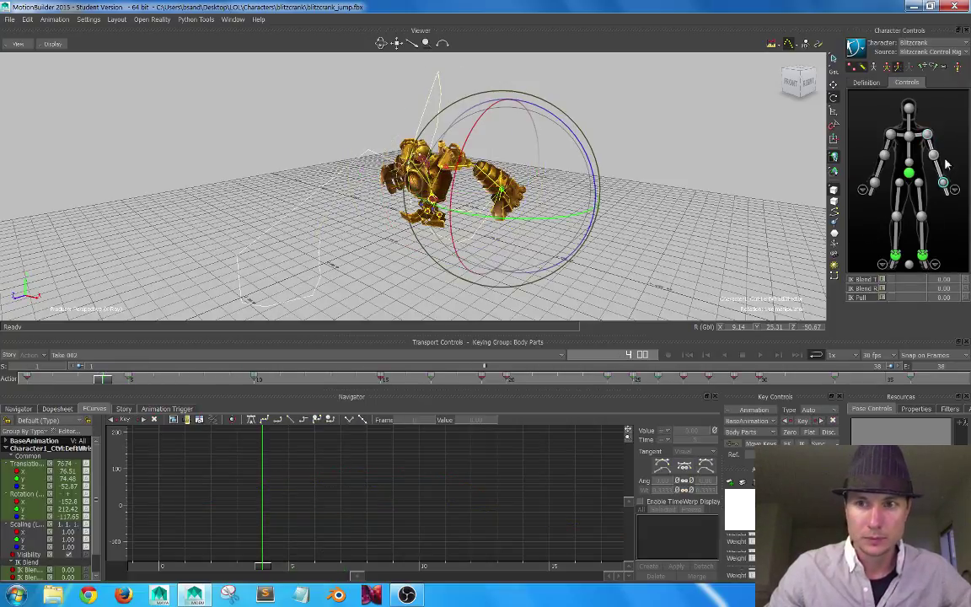
{"action": "left_click", "coordinate": [928, 135]}
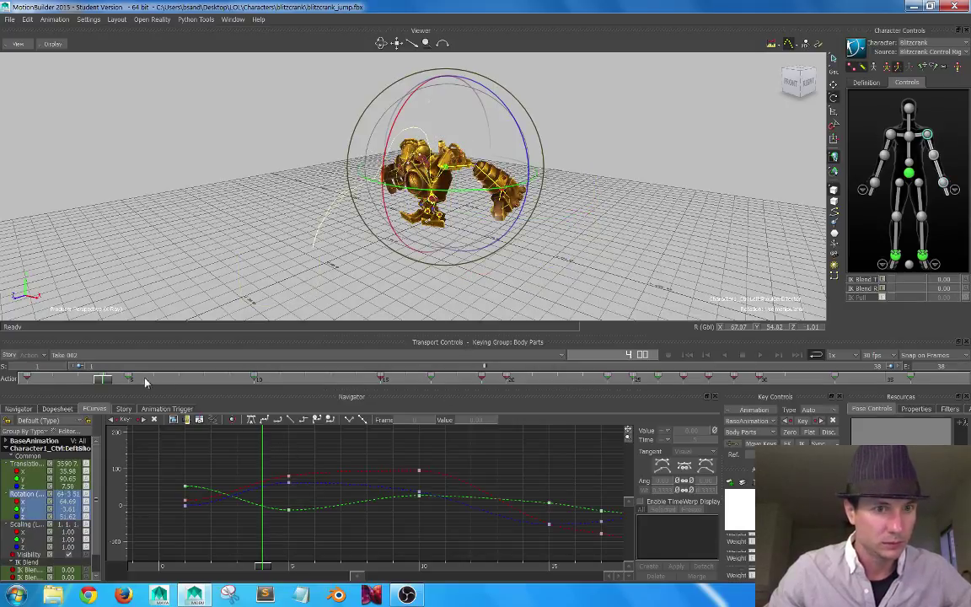
{"action": "left_click_drag", "start_coordinate": [109, 381], "coordinate": [3, 376]}
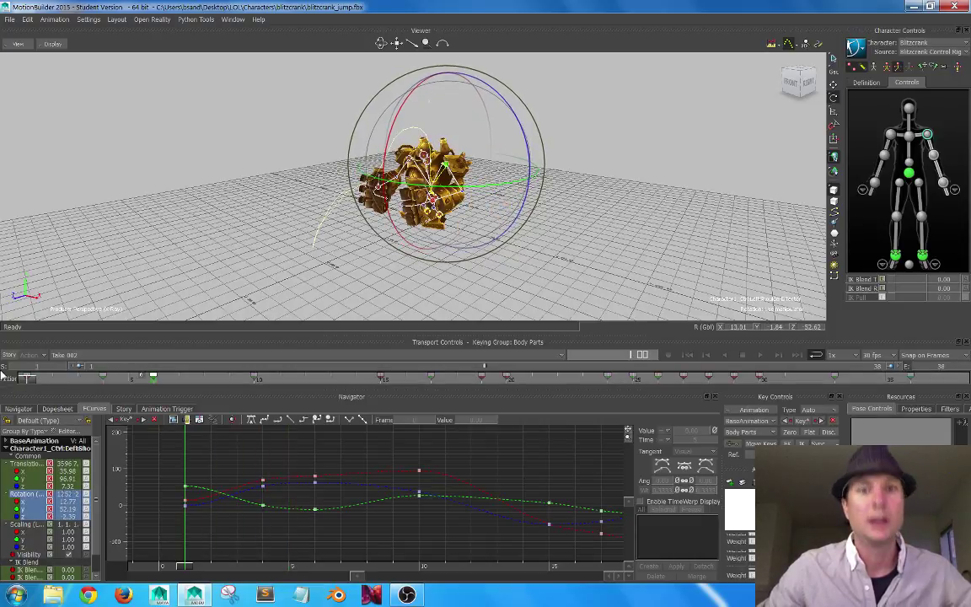
Examine the left arm's swing between frames 1 and 4 from the side and front.
{"action": "right_click_drag", "start_coordinate": [507, 122], "coordinate": [579, 143], "text": "alt"}
{"action": "left_click_drag", "start_coordinate": [579, 143], "coordinate": [438, 158], "text": "alt"}
{"action": "right_click_drag", "start_coordinate": [542, 145], "coordinate": [450, 164], "text": "alt"}
{"action": "left_click_drag", "start_coordinate": [449, 165], "coordinate": [327, 232], "text": "alt"}
{"action": "right_click_drag", "start_coordinate": [328, 232], "coordinate": [498, 203], "text": "alt"}
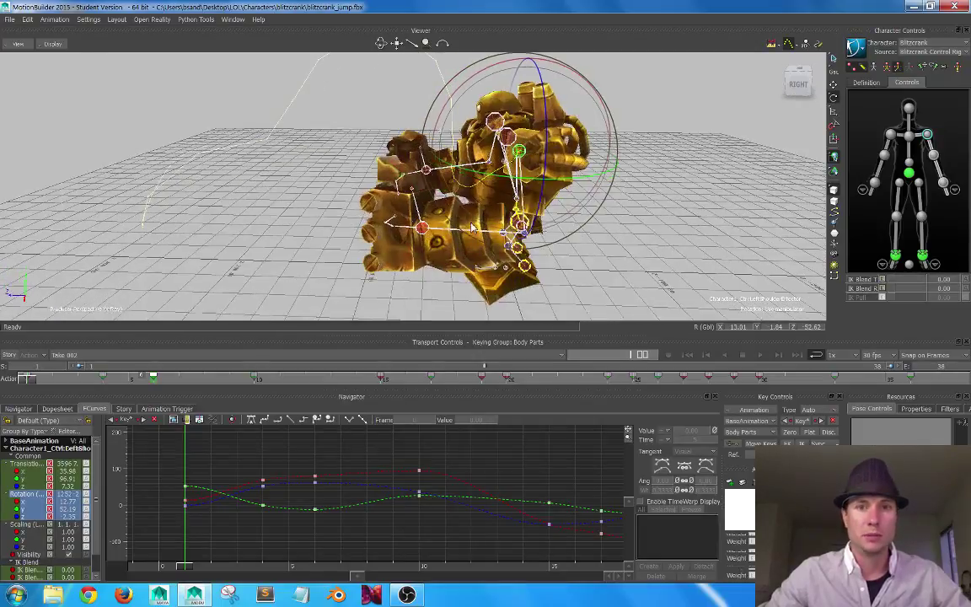
{"action": "left_click_drag", "start_coordinate": [497, 203], "coordinate": [462, 198], "text": "alt"}
{"action": "left_click_drag", "start_coordinate": [312, 232], "coordinate": [481, 175], "text": "ctrl+shift"}
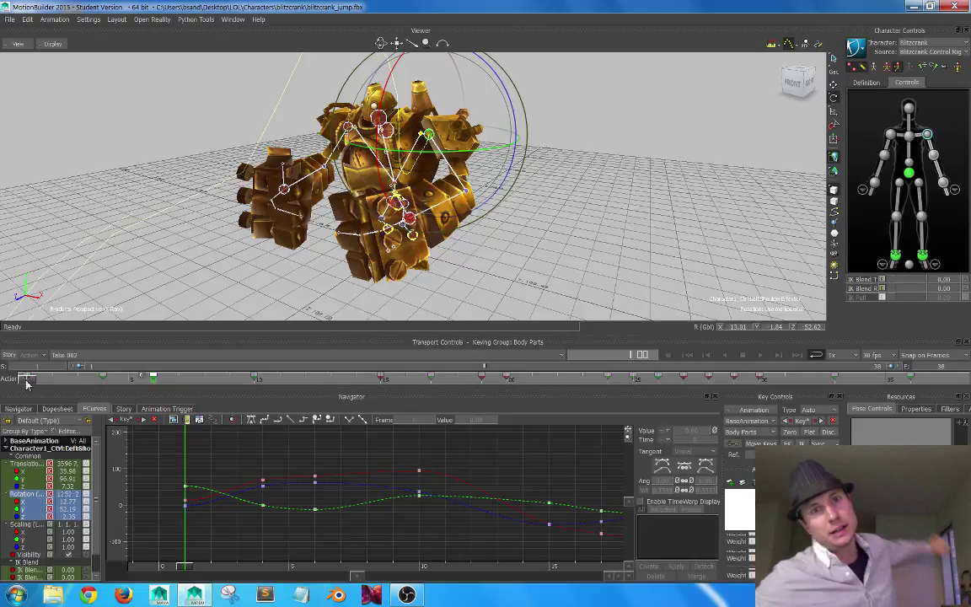
{"action": "left_click_drag", "start_coordinate": [25, 379], "coordinate": [24, 420]}
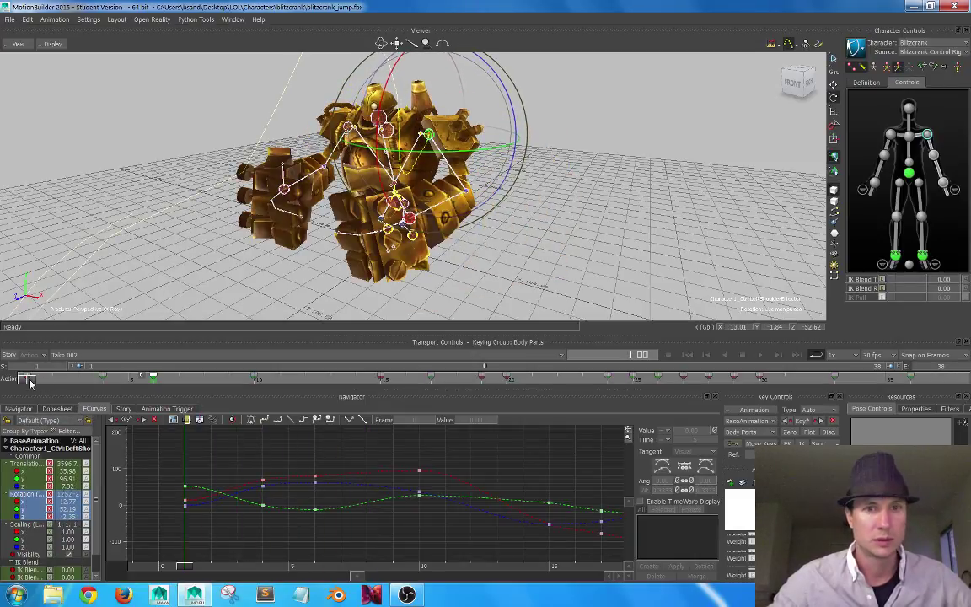
{"action": "left_click_drag", "start_coordinate": [30, 381], "coordinate": [99, 373]}
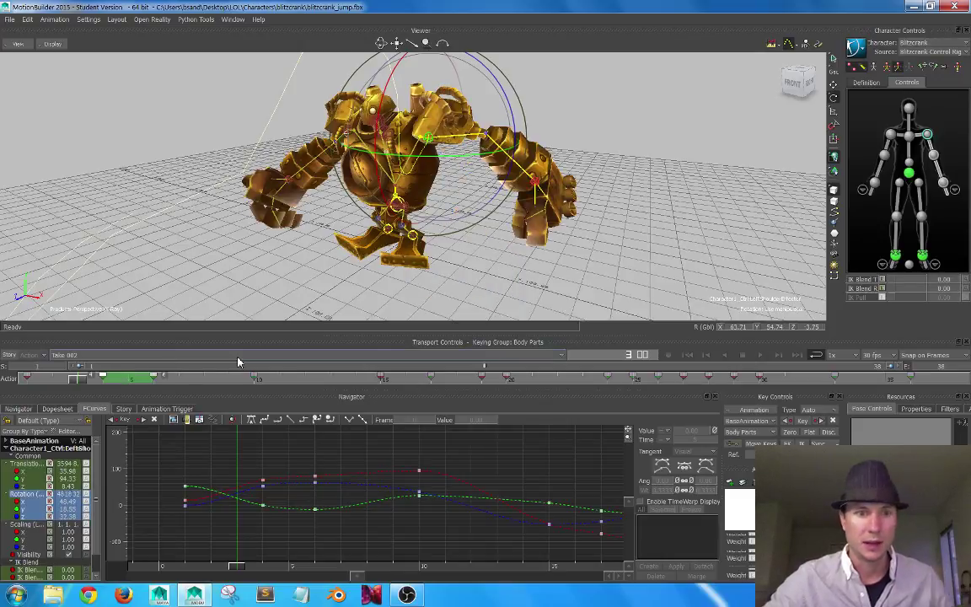
Shift the left arm's keys one frame later, from frames 4 and 6 to frames 5 and 7.
{"action": "left_click_drag", "start_coordinate": [13, 385], "coordinate": [155, 386]}
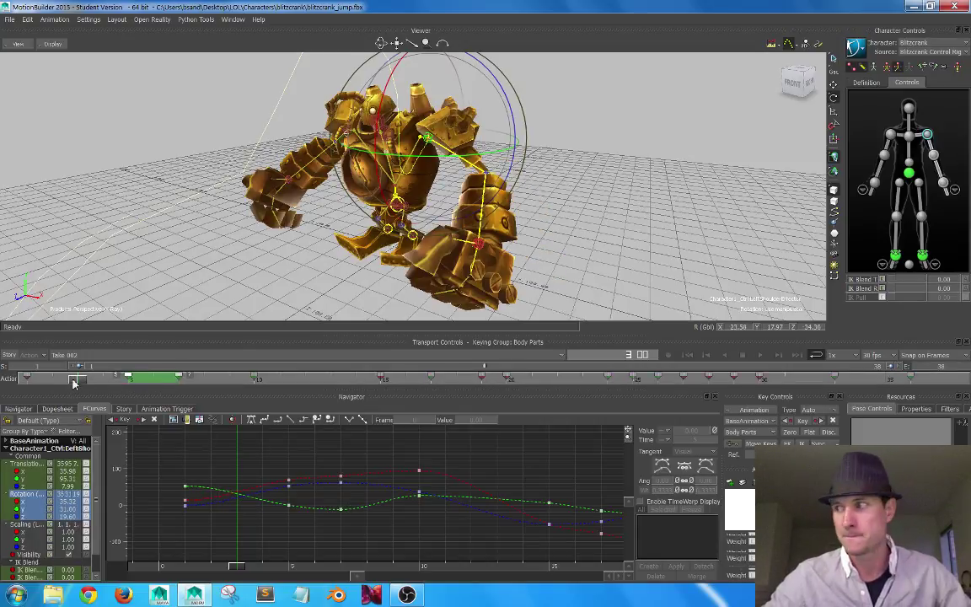
{"action": "left_click_drag", "start_coordinate": [74, 383], "coordinate": [251, 381]}
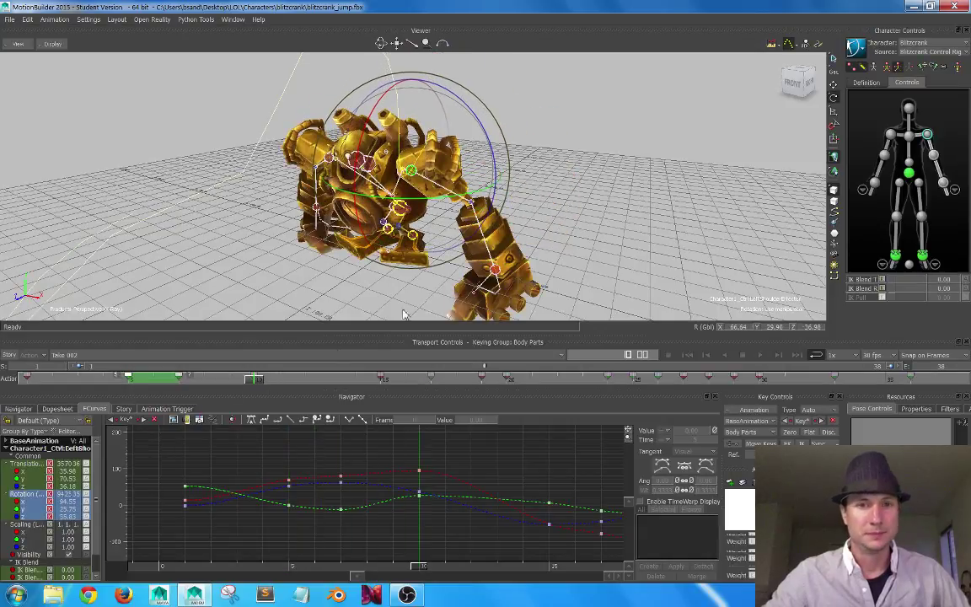
{"action": "left_click_drag", "start_coordinate": [503, 179], "coordinate": [456, 193], "text": "alt"}
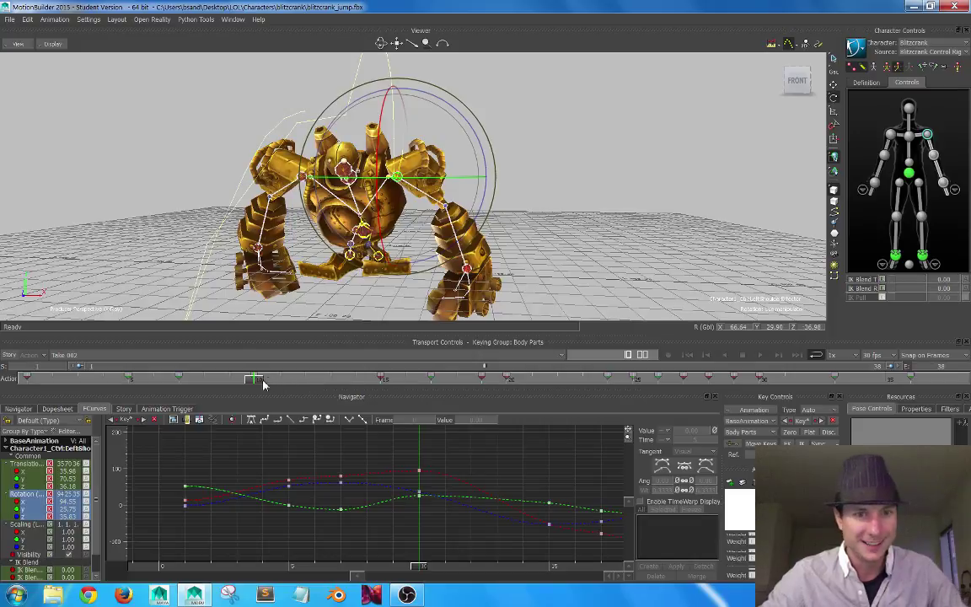
{"action": "mouse_move", "coordinate": [263, 385]}
{"action": "left_mouse_down"}
{"action": "mouse_move", "coordinate": [178, 388]}
{"action": "mouse_move", "coordinate": [263, 393]}
{"action": "left_mouse_up"}
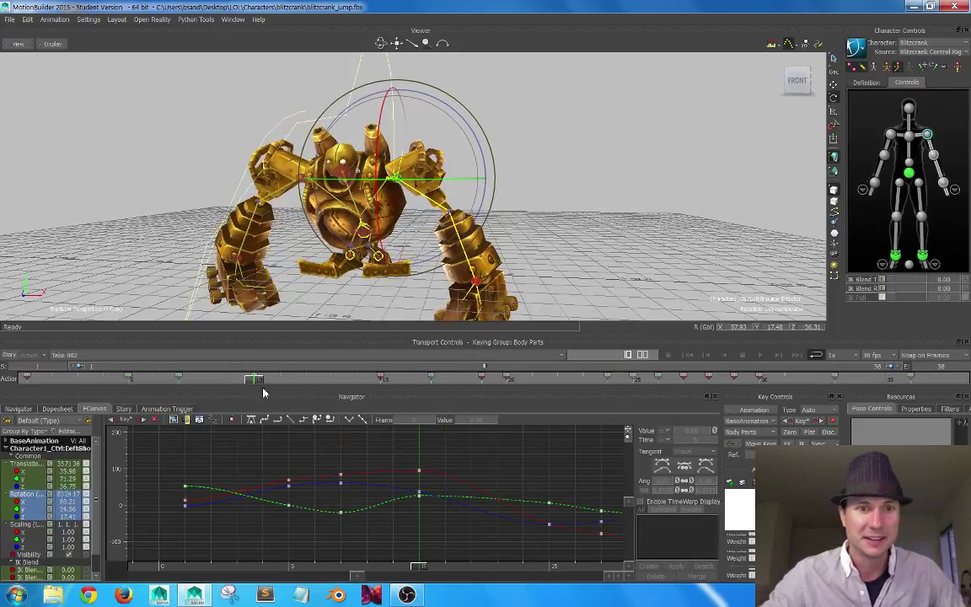
Delete the left shoulder's key at frame 10, undoing and repeating the deletion once.
{"action": "left_click", "coordinate": [256, 379], "text": "shift"}
{"action": "key", "text": "Delete"}
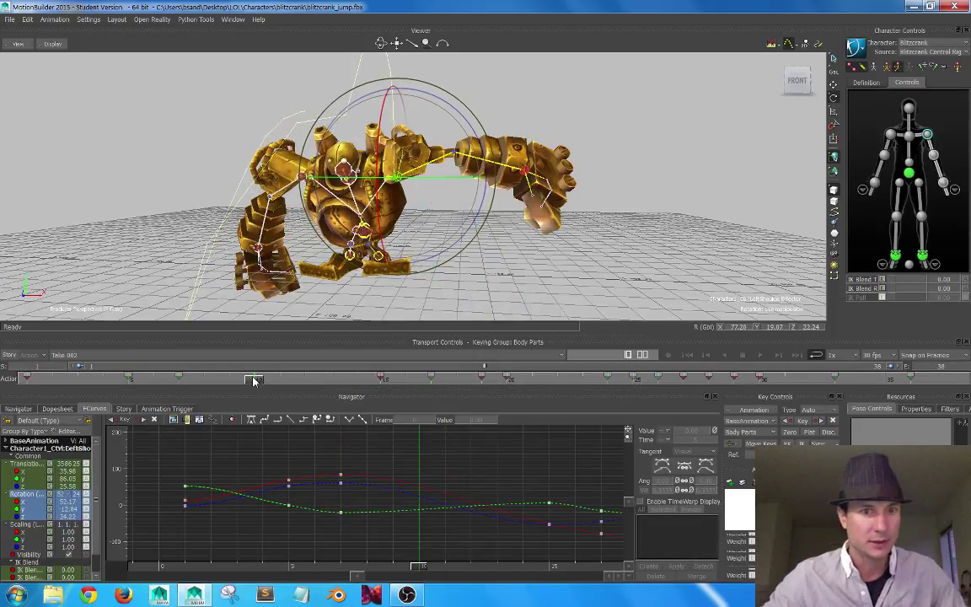
{"action": "key", "text": "ctrl+z"}
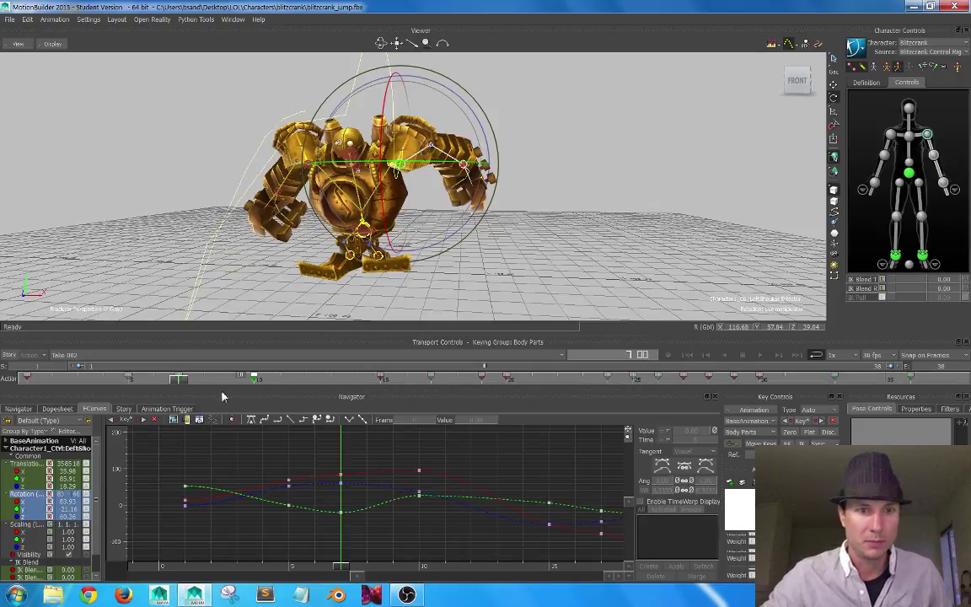
{"action": "key", "text": "ctrl+z"}
{"action": "left_click_drag", "start_coordinate": [295, 382], "coordinate": [242, 384], "text": "shift"}
{"action": "key", "text": "Delete"}
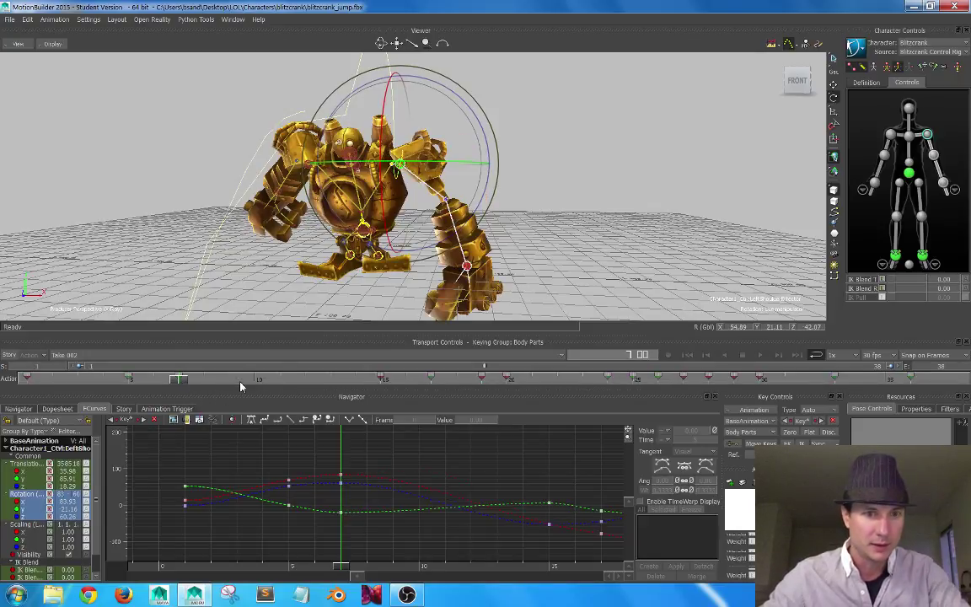
At frame 10, switch to the local reference, rotate the left shoulder to about X 98, Y 13.5, Z 54.7 so the arm hangs down, and key it.
{"action": "left_click_drag", "start_coordinate": [179, 384], "coordinate": [253, 387]}
{"action": "left_click_drag", "start_coordinate": [460, 90], "coordinate": [461, 112], "text": "alt"}
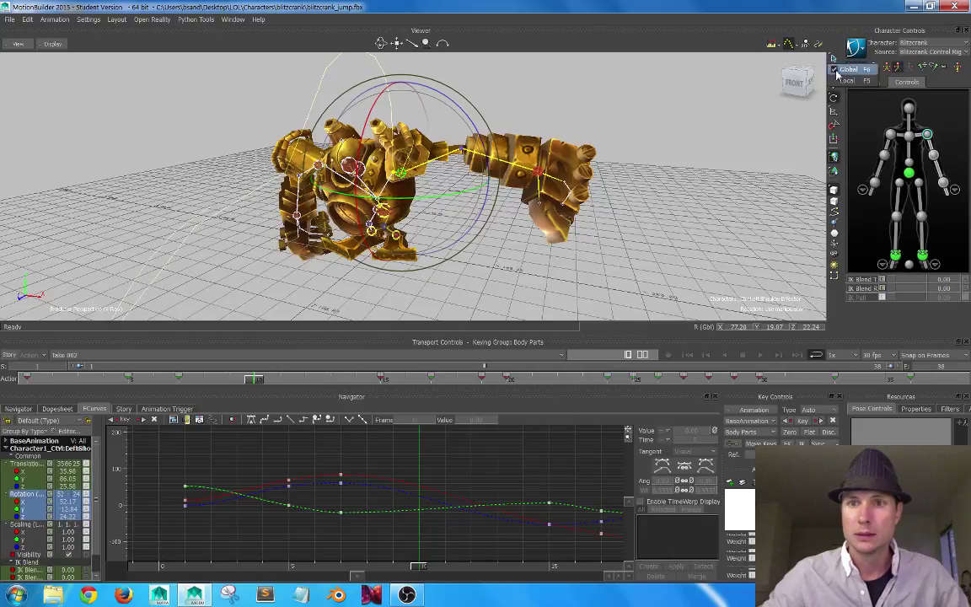
{"action": "left_click", "coordinate": [834, 71]}
{"action": "mouse_move", "coordinate": [478, 215]}
{"action": "left_mouse_down", "text": "ctrl+shift"}
{"action": "mouse_move", "coordinate": [478, 189]}
{"action": "mouse_move", "coordinate": [548, 178]}
{"action": "mouse_move", "coordinate": [503, 181]}
{"action": "mouse_move", "coordinate": [472, 192]}
{"action": "mouse_move", "coordinate": [477, 199]}
{"action": "left_mouse_up", "text": "ctrl+shift"}
{"action": "left_click_drag", "start_coordinate": [362, 209], "coordinate": [415, 207], "text": "ctrl+shift"}
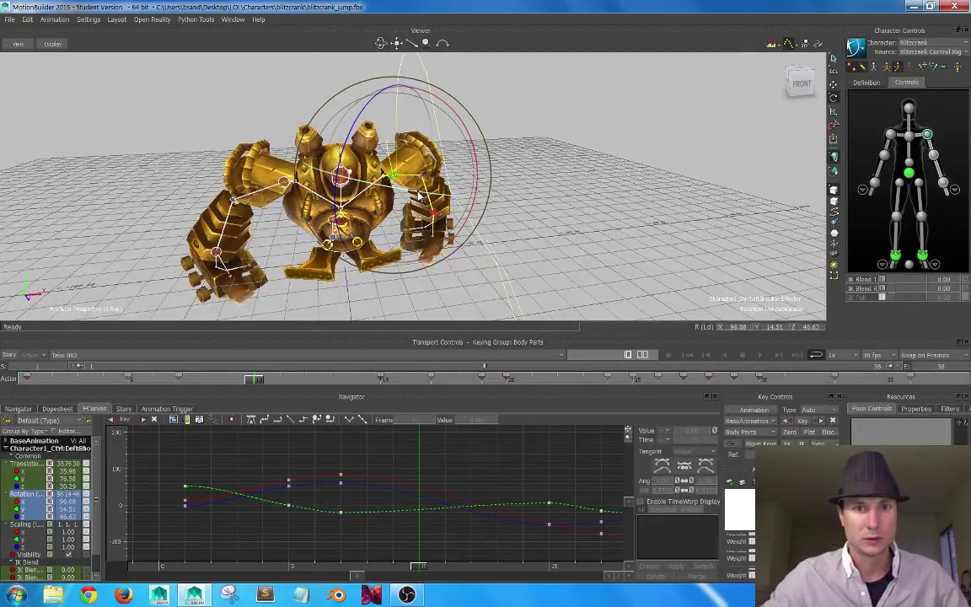
{"action": "left_click_drag", "start_coordinate": [536, 208], "coordinate": [500, 202], "text": "ctrl+shift"}
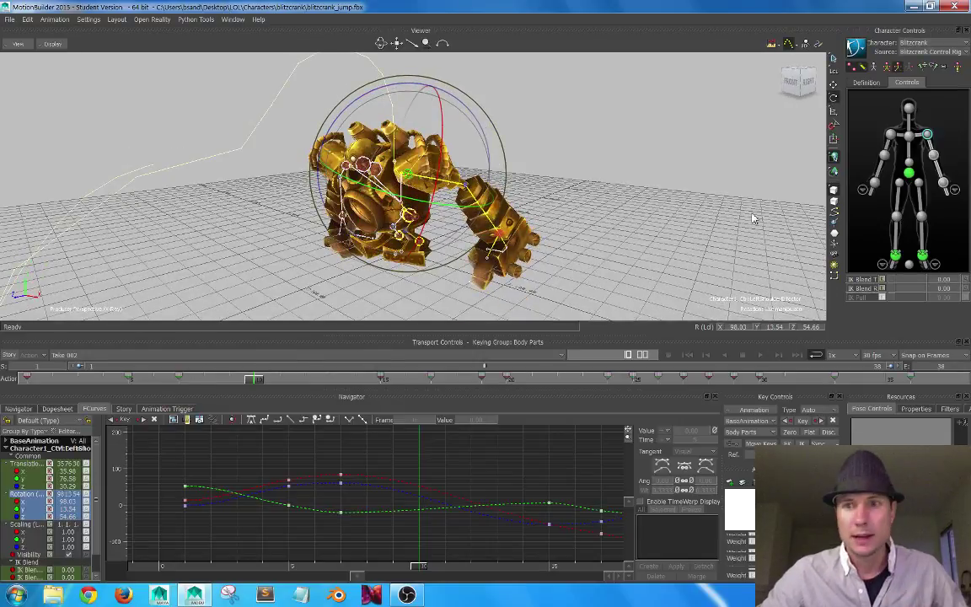
{"action": "left_click", "coordinate": [802, 421]}
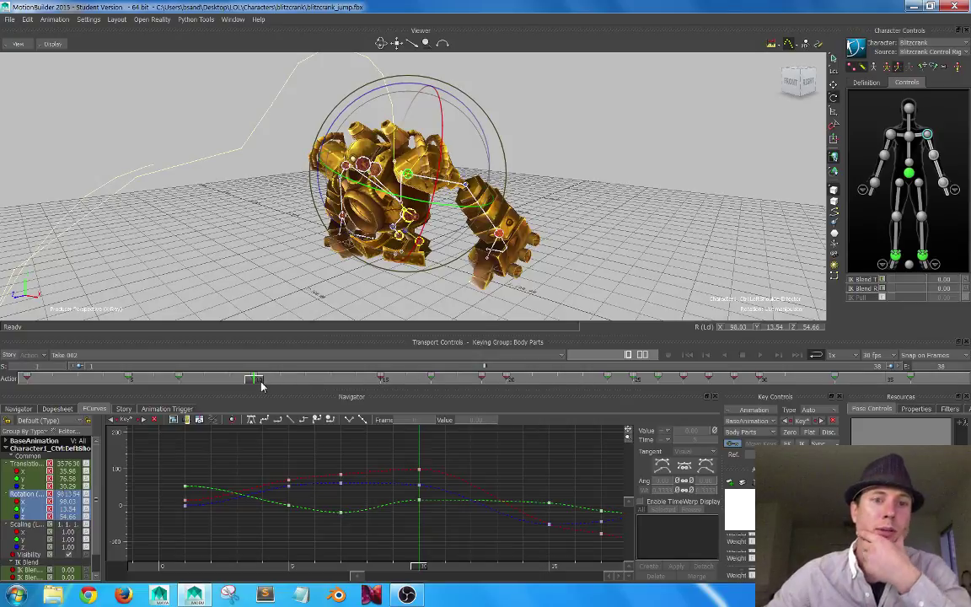
Check the left arm's motion and rotation curves from frame 10 to 15, and delete the arm's key at frame 15.
{"action": "mouse_move", "coordinate": [261, 385]}
{"action": "left_mouse_down"}
{"action": "mouse_move", "coordinate": [35, 386]}
{"action": "mouse_move", "coordinate": [332, 382]}
{"action": "mouse_move", "coordinate": [37, 393]}
{"action": "mouse_move", "coordinate": [277, 389]}
{"action": "left_mouse_up"}
{"action": "mouse_move", "coordinate": [644, 187]}
{"action": "left_mouse_down", "text": "alt"}
{"action": "mouse_move", "coordinate": [580, 179]}
{"action": "mouse_move", "coordinate": [553, 211]}
{"action": "left_mouse_up", "text": "alt"}
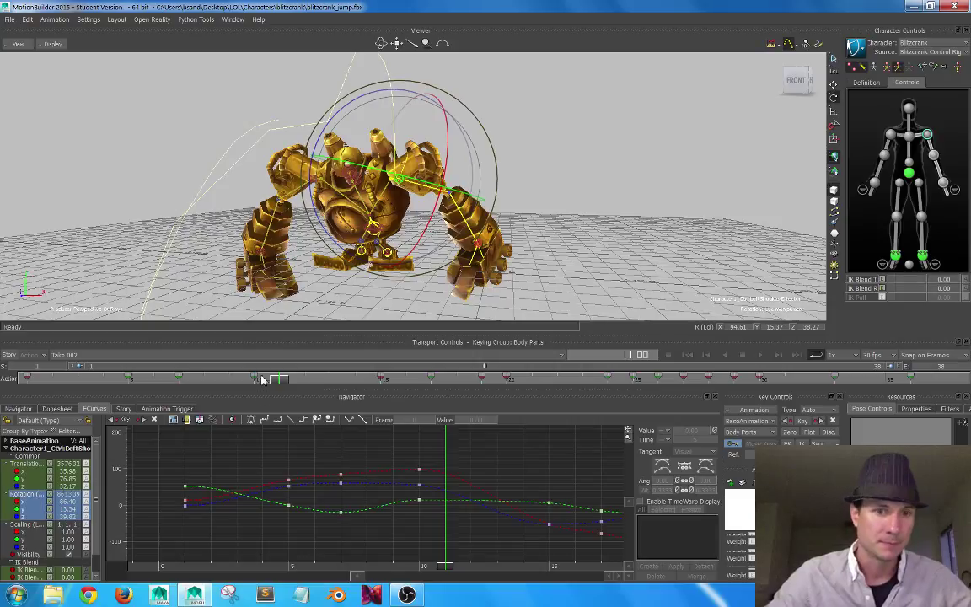
{"action": "mouse_move", "coordinate": [280, 382]}
{"action": "left_mouse_down"}
{"action": "mouse_move", "coordinate": [48, 386]}
{"action": "mouse_move", "coordinate": [394, 382]}
{"action": "left_mouse_up"}
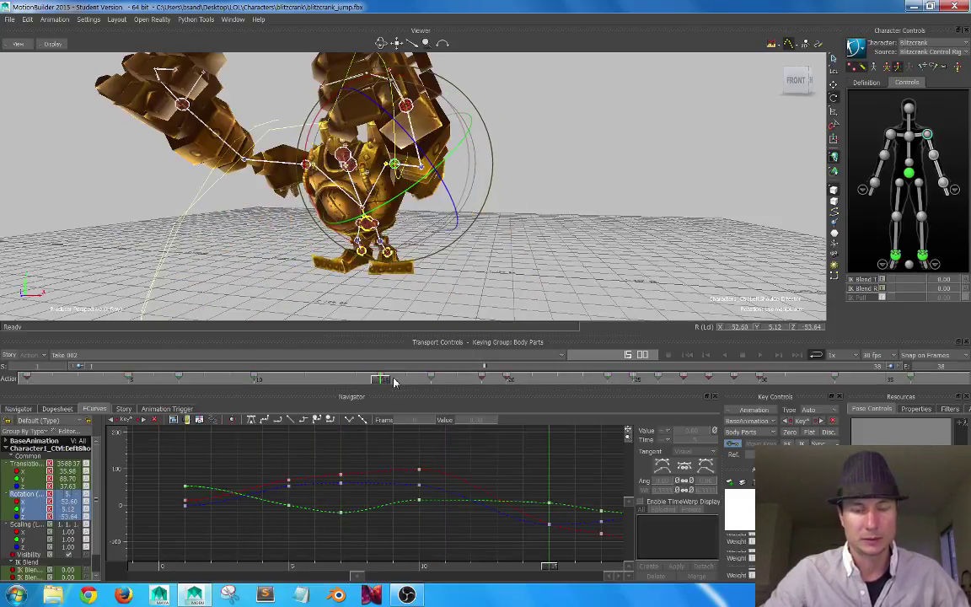
{"action": "right_click_drag", "start_coordinate": [519, 500], "coordinate": [533, 513], "text": "alt"}
{"action": "middle_click_drag", "start_coordinate": [533, 513], "coordinate": [392, 490], "text": "alt"}
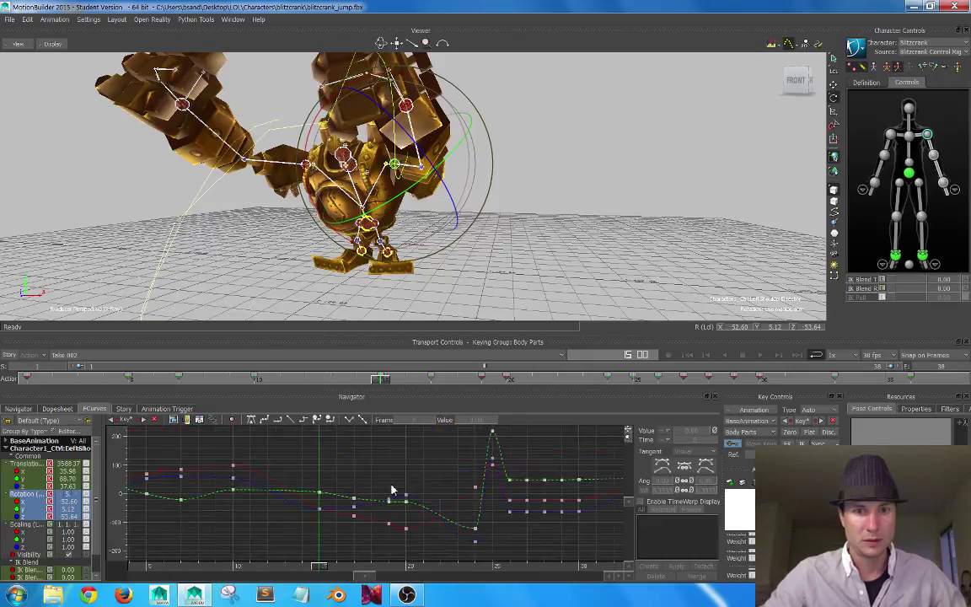
{"action": "right_click_drag", "start_coordinate": [392, 490], "coordinate": [410, 476], "text": "alt"}
{"action": "left_click_drag", "start_coordinate": [401, 212], "coordinate": [413, 183], "text": "alt"}
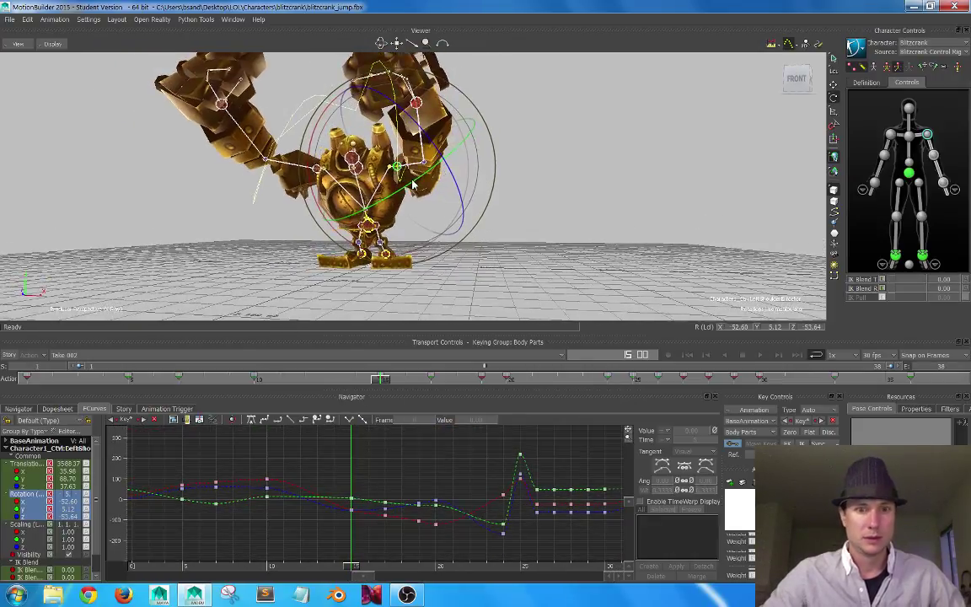
{"action": "mouse_move", "coordinate": [379, 384]}
{"action": "left_mouse_down"}
{"action": "mouse_move", "coordinate": [132, 381]}
{"action": "mouse_move", "coordinate": [338, 396]}
{"action": "mouse_move", "coordinate": [21, 391]}
{"action": "mouse_move", "coordinate": [109, 425]}
{"action": "mouse_move", "coordinate": [392, 425]}
{"action": "left_mouse_up"}
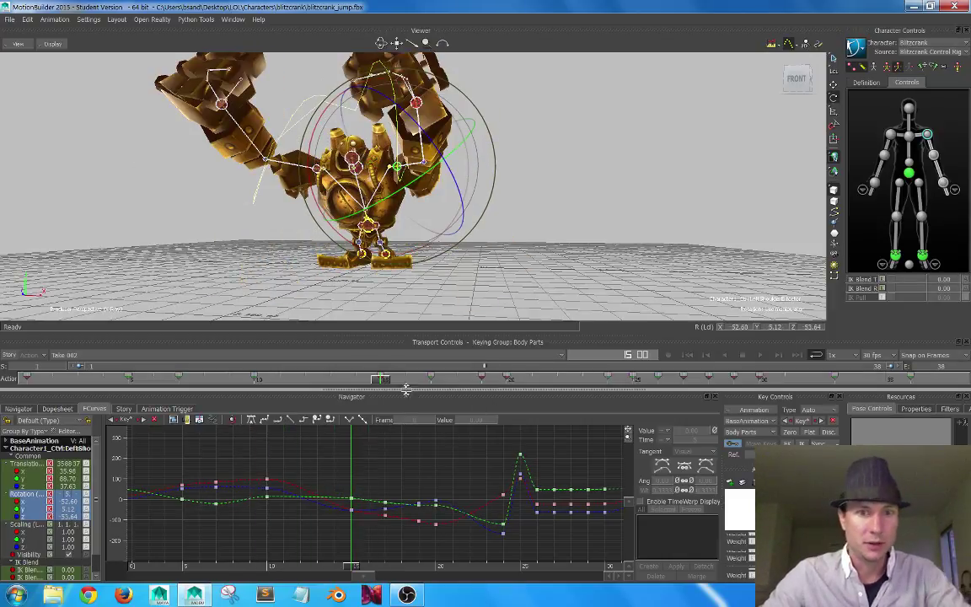
{"action": "key", "text": "Delete"}
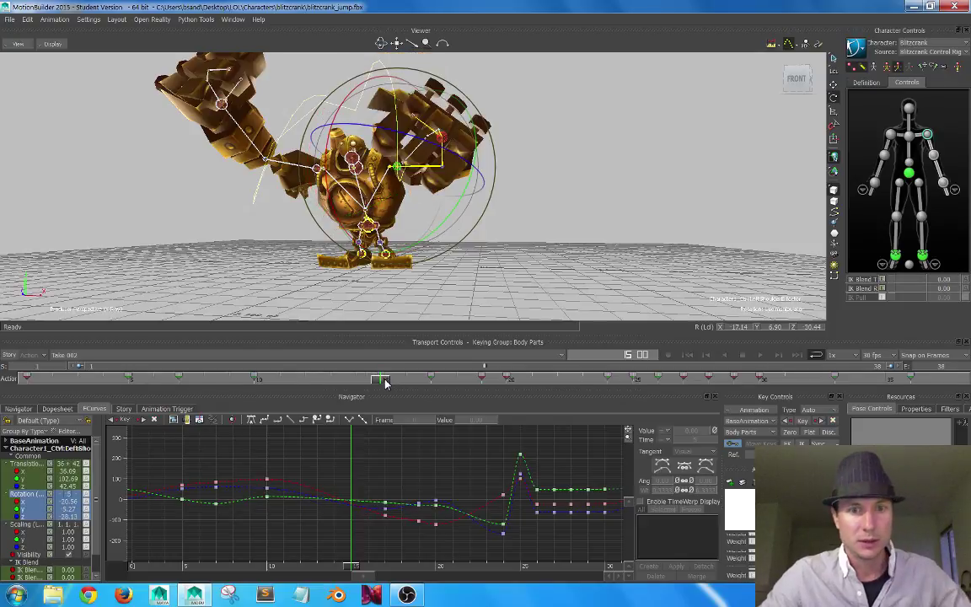
Copy the left arm's key from frame 10 and paste it at frame 15.
{"action": "right_click", "coordinate": [255, 379]}
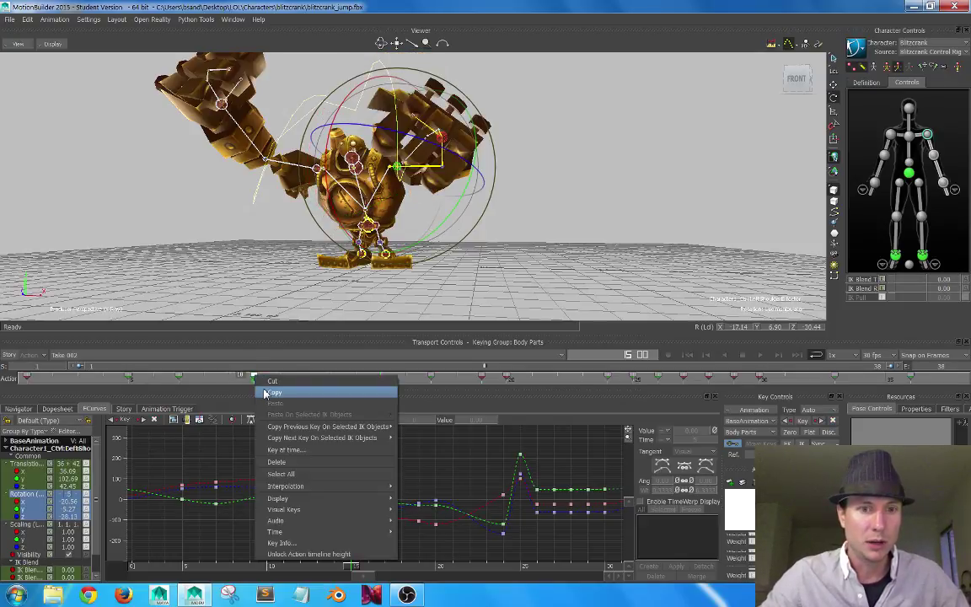
{"action": "left_click", "coordinate": [268, 382]}
{"action": "right_click", "coordinate": [384, 381]}
{"action": "left_click", "coordinate": [405, 409]}
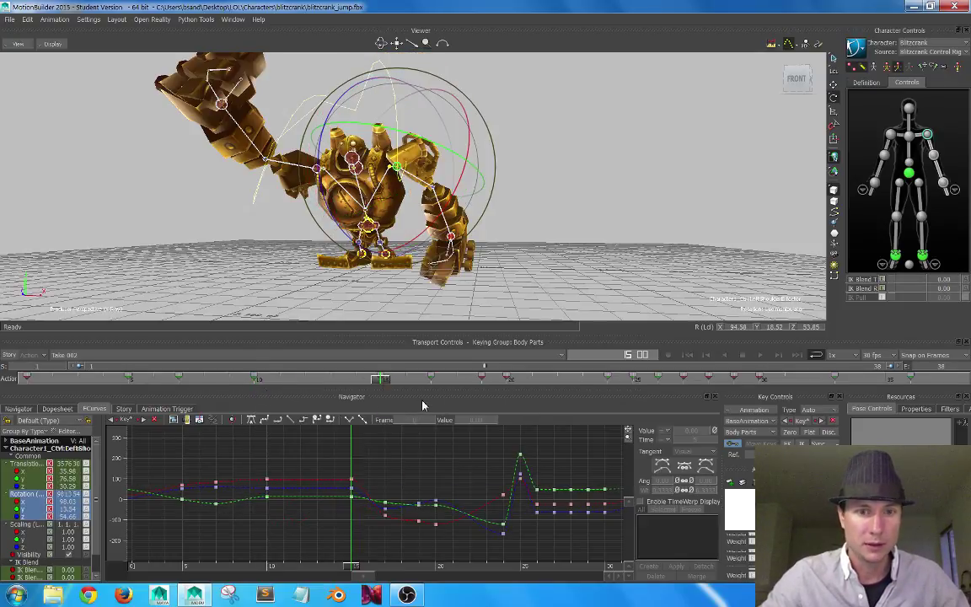
Rotate the left shoulder at frame 15 to swing the arm back, key it, and review the motion between frames 7 and 15.
{"action": "left_click_drag", "start_coordinate": [570, 210], "coordinate": [532, 237], "text": "alt"}
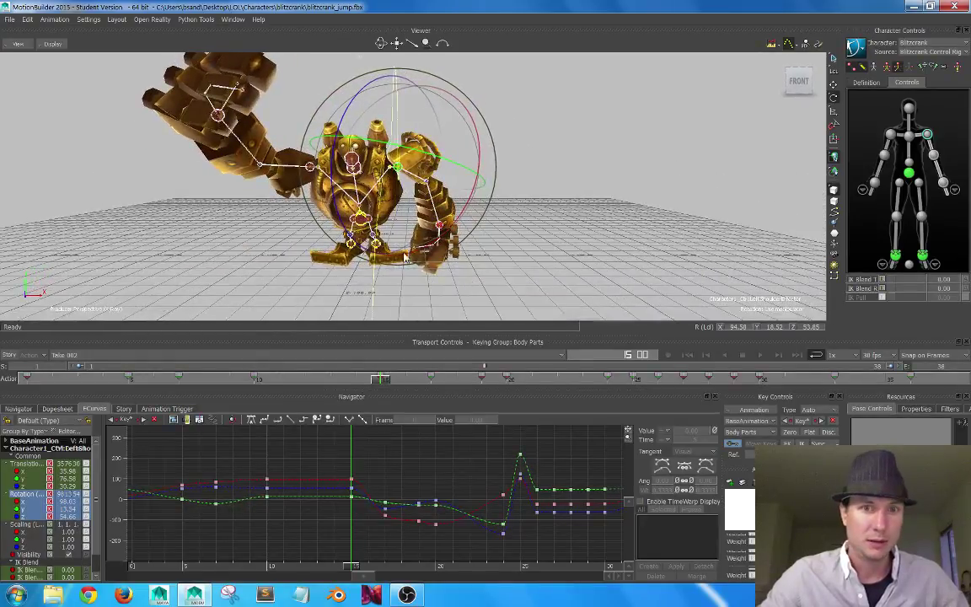
{"action": "left_click_drag", "start_coordinate": [400, 220], "coordinate": [455, 152]}
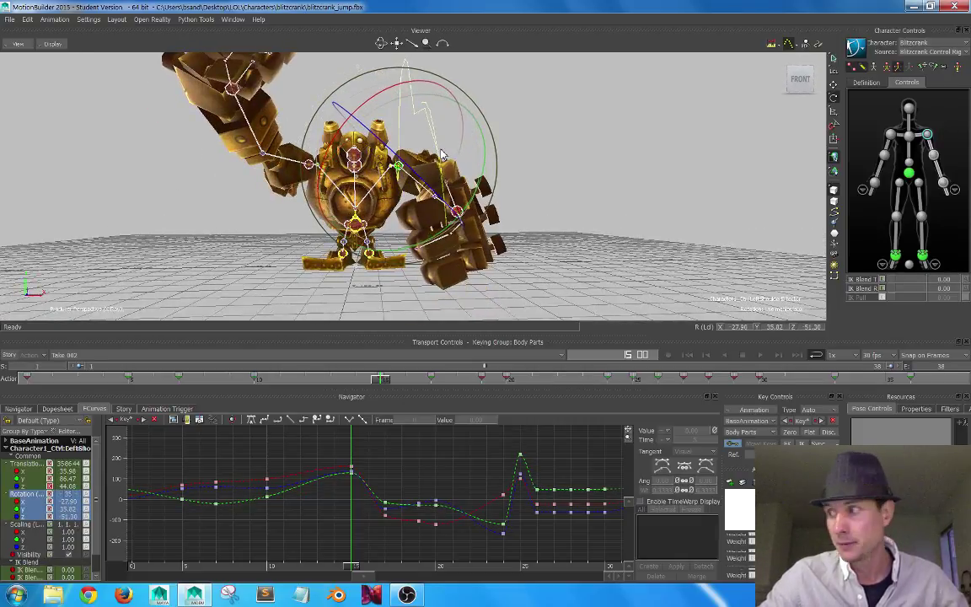
{"action": "left_click_drag", "start_coordinate": [534, 181], "coordinate": [493, 243], "text": "alt"}
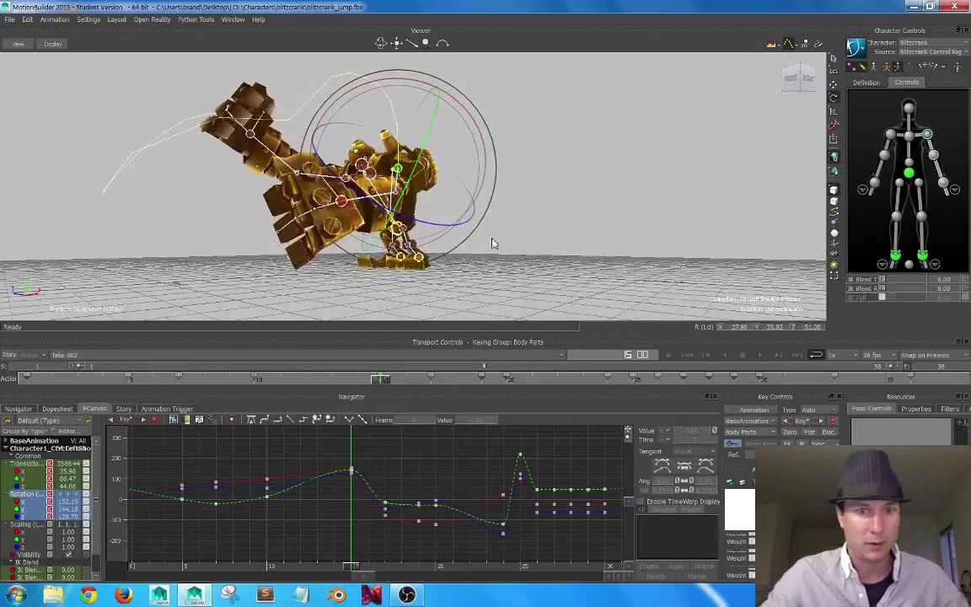
{"action": "left_click_drag", "start_coordinate": [387, 377], "coordinate": [188, 392]}
{"action": "left_click_drag", "start_coordinate": [360, 248], "coordinate": [451, 272], "text": "alt"}
{"action": "left_click_drag", "start_coordinate": [179, 385], "coordinate": [300, 398]}
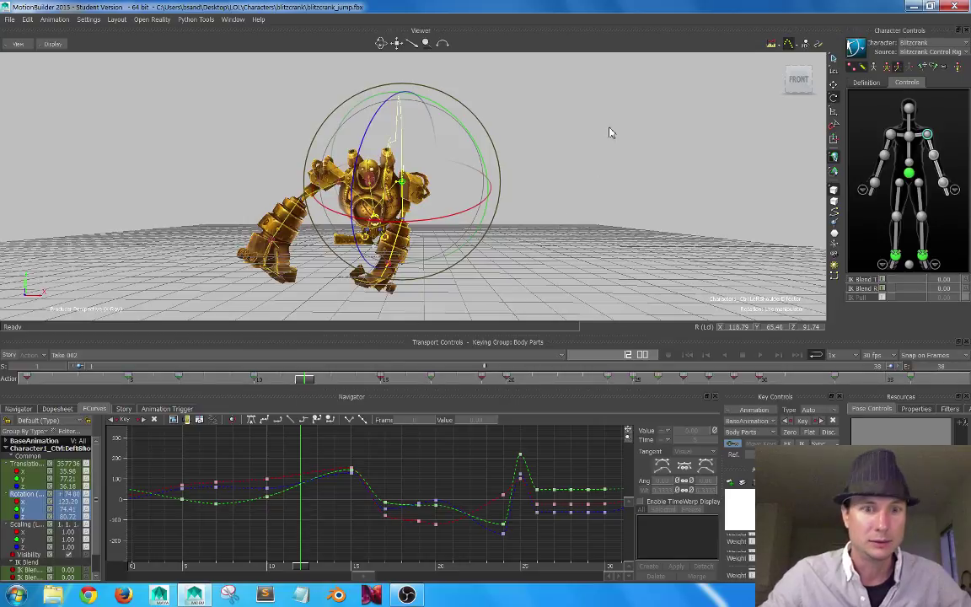
Try keying a lowered, outward left arm pose at frame 12, and remove that key.
{"action": "left_click_drag", "start_coordinate": [544, 148], "coordinate": [530, 175], "text": "alt"}
{"action": "left_click_drag", "start_coordinate": [463, 132], "coordinate": [503, 192]}
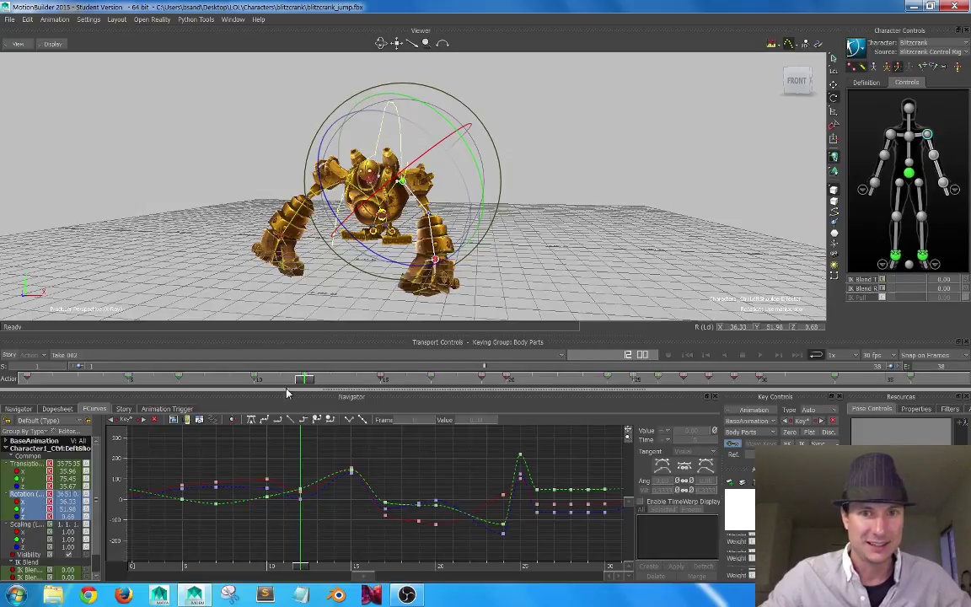
{"action": "left_click_drag", "start_coordinate": [308, 386], "coordinate": [374, 383]}
{"action": "key", "text": "Delete"}
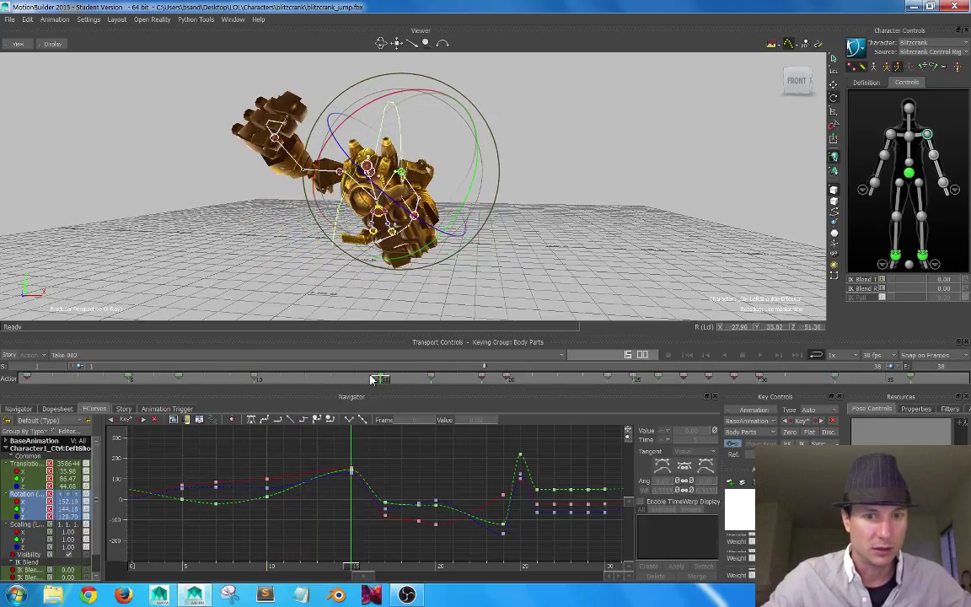
Try raising the left shoulder's X rotation key at frame 15 to 193.79 in the curve editor, and revert it.
{"action": "left_click_drag", "start_coordinate": [294, 479], "coordinate": [355, 495], "text": "ctrl"}
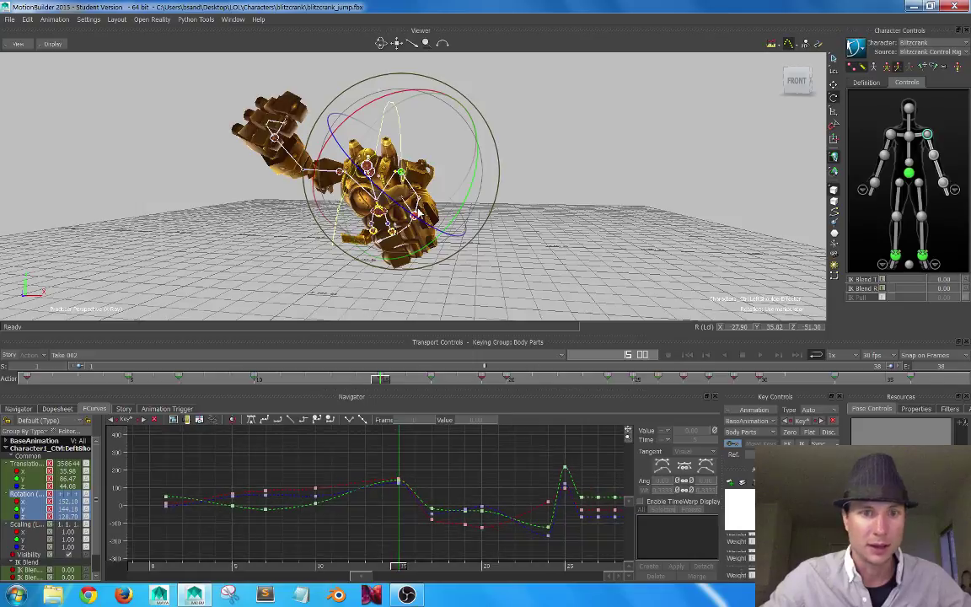
{"action": "scroll", "coordinate": [416, 498], "scroll_direction": "up", "scroll_amount": 5}
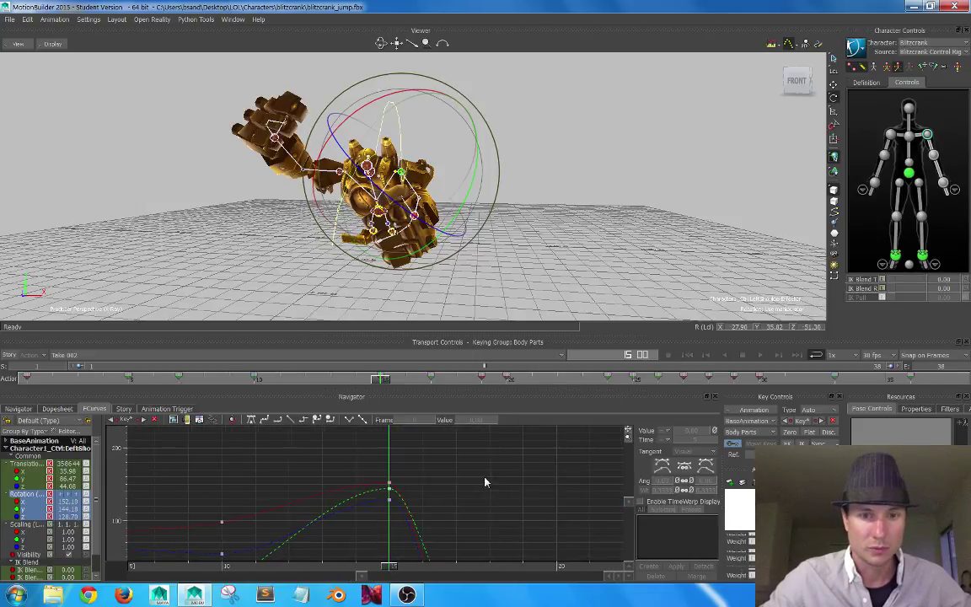
{"action": "left_click_drag", "start_coordinate": [390, 486], "coordinate": [393, 460]}
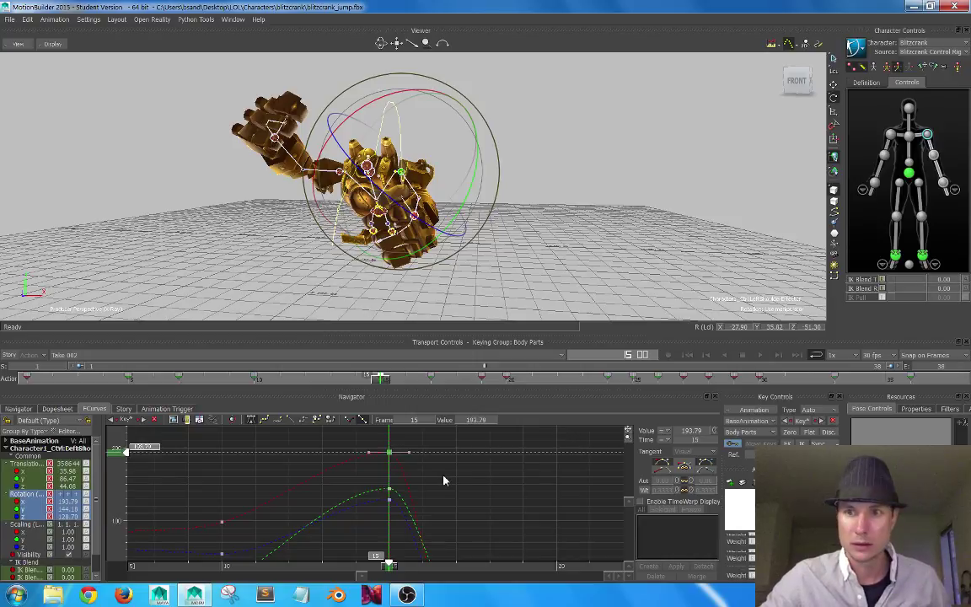
{"action": "left_click_drag", "start_coordinate": [444, 478], "coordinate": [475, 497]}
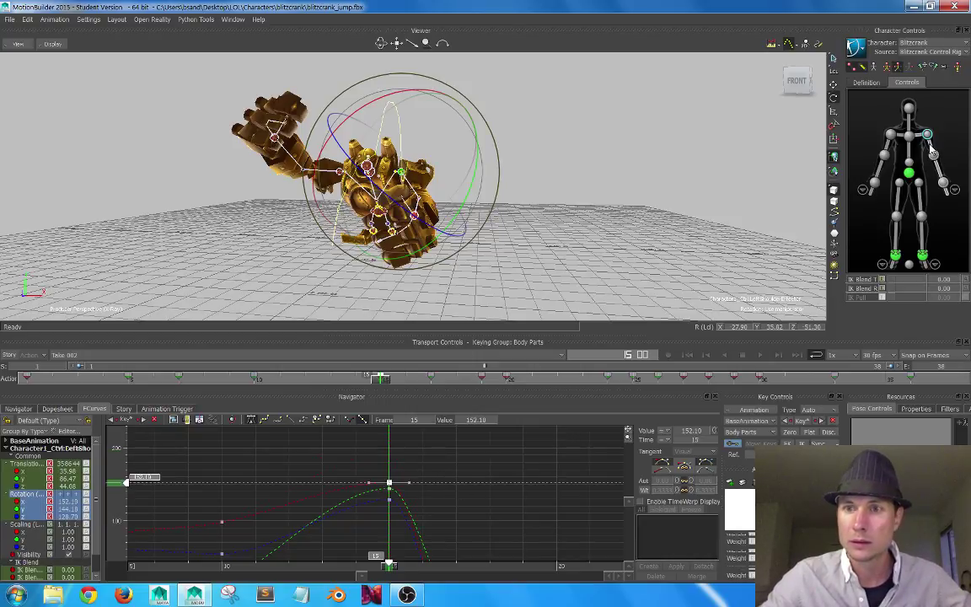
Show the left upper arm's rotation curves and lower its frame 15 keys to about X -67.12, Y -1.19 and Z -14.10.
{"action": "left_click", "coordinate": [930, 145]}
{"action": "left_click_drag", "start_coordinate": [394, 508], "coordinate": [445, 490], "text": "ctrl"}
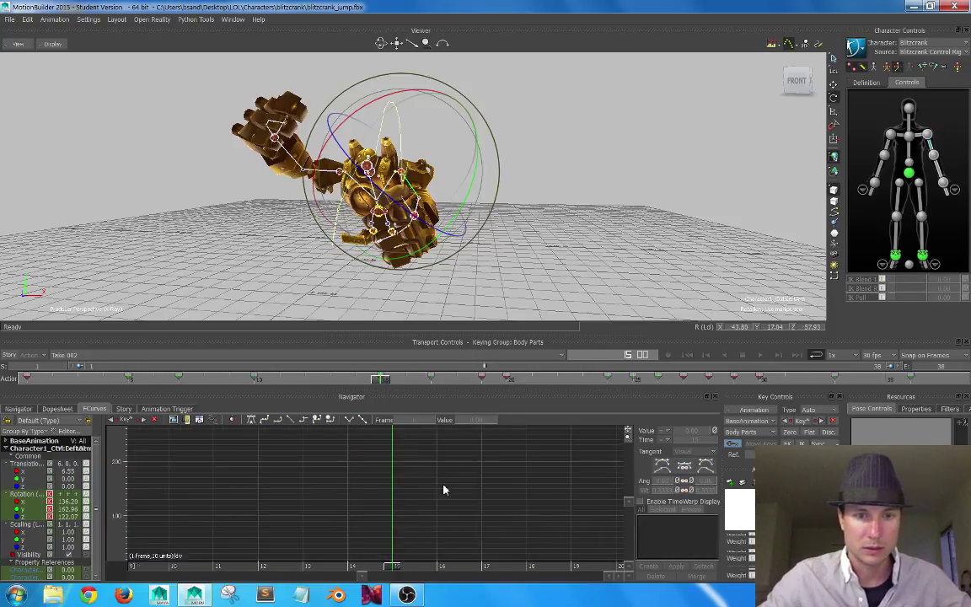
{"action": "left_click", "coordinate": [39, 496]}
{"action": "key", "text": "a"}
{"action": "left_click_drag", "start_coordinate": [226, 496], "coordinate": [452, 536], "text": "ctrl"}
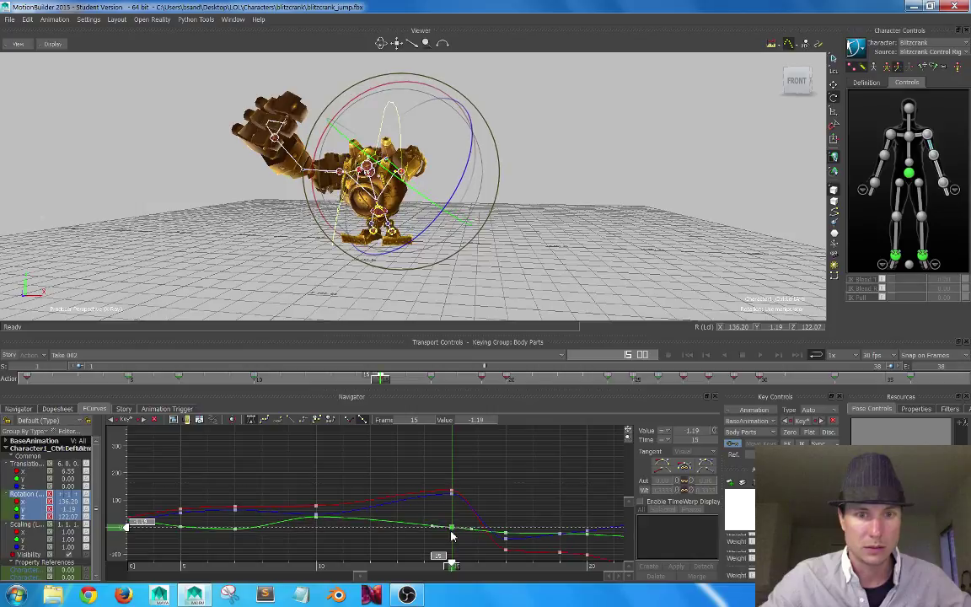
{"action": "left_click_drag", "start_coordinate": [420, 504], "coordinate": [498, 549], "text": "shift"}
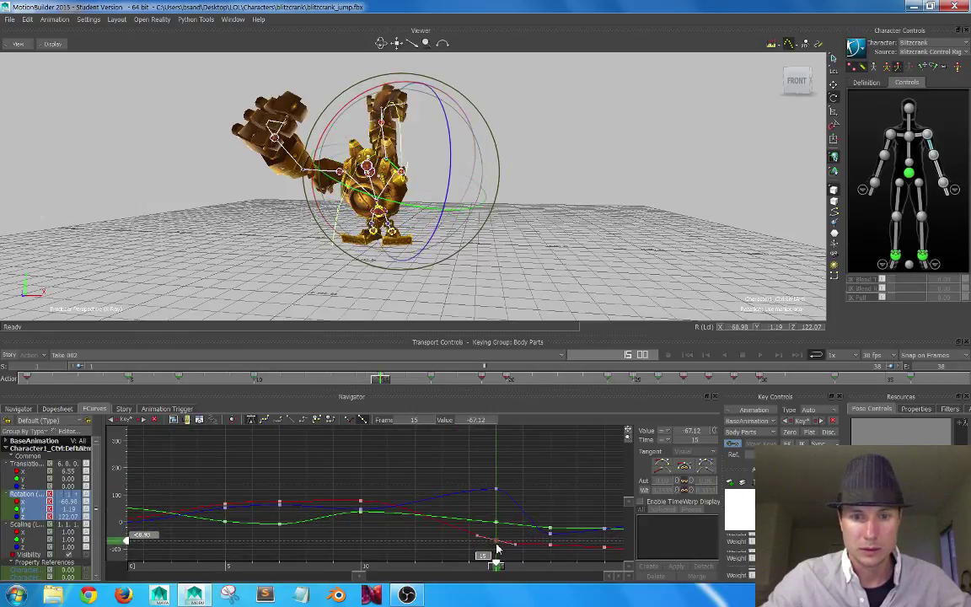
{"action": "left_click_drag", "start_coordinate": [497, 491], "coordinate": [497, 541]}
{"action": "left_click_drag", "start_coordinate": [493, 493], "coordinate": [496, 453], "text": "shift"}
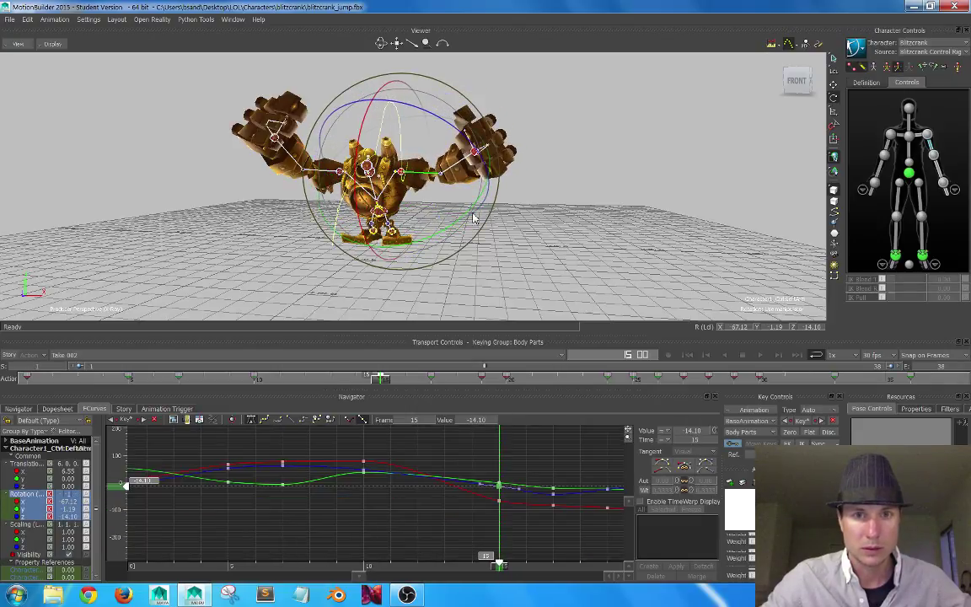
Rotate the left upper arm down at frame 15 to about X 6.57, Y 50.42, Z -0.16, and compare it with frame 10.
{"action": "left_click_drag", "start_coordinate": [473, 217], "coordinate": [378, 288]}
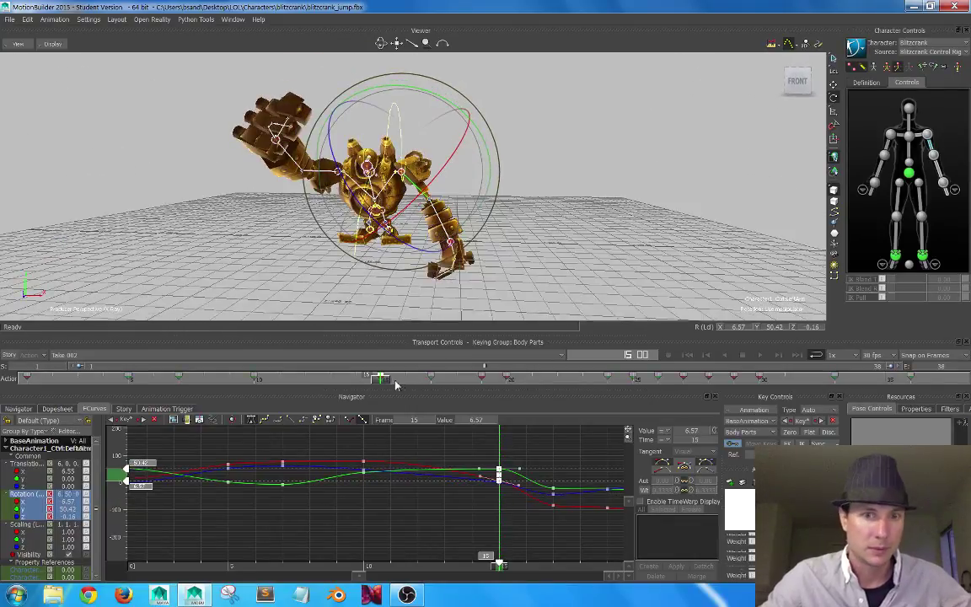
{"action": "left_click_drag", "start_coordinate": [396, 384], "coordinate": [254, 425]}
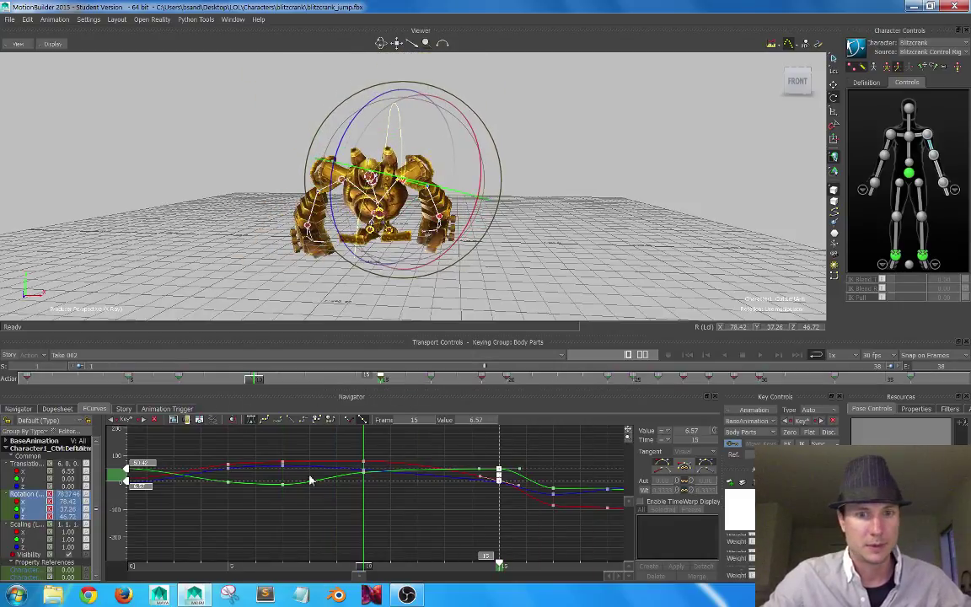
Rotate the left upper arm at frame 10 to about X 72.41, Y -1.05 and Z 46.72, and key it.
{"action": "left_click_drag", "start_coordinate": [396, 548], "coordinate": [391, 521], "text": "shift"}
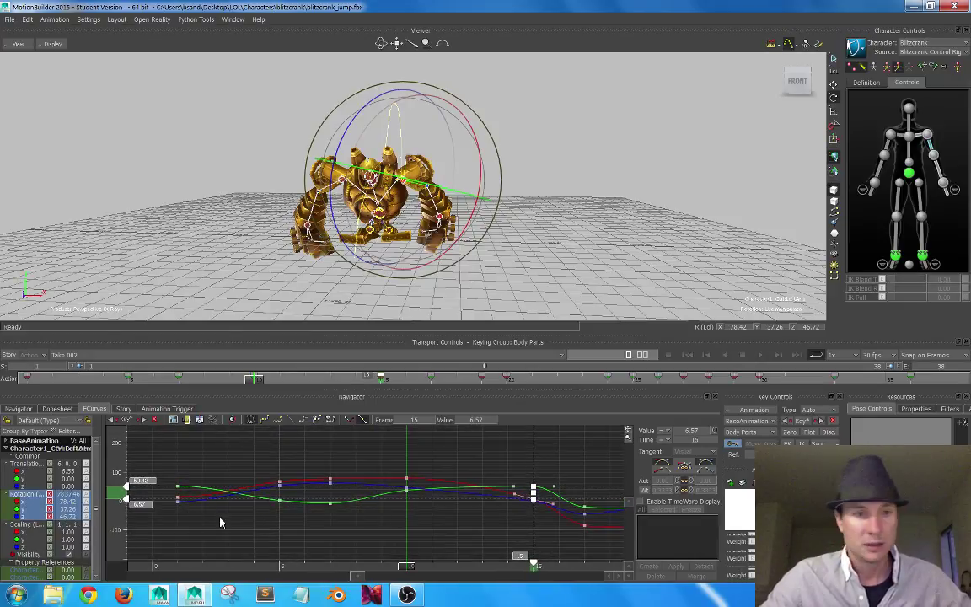
{"action": "left_click", "coordinate": [468, 526]}
{"action": "key", "text": "a"}
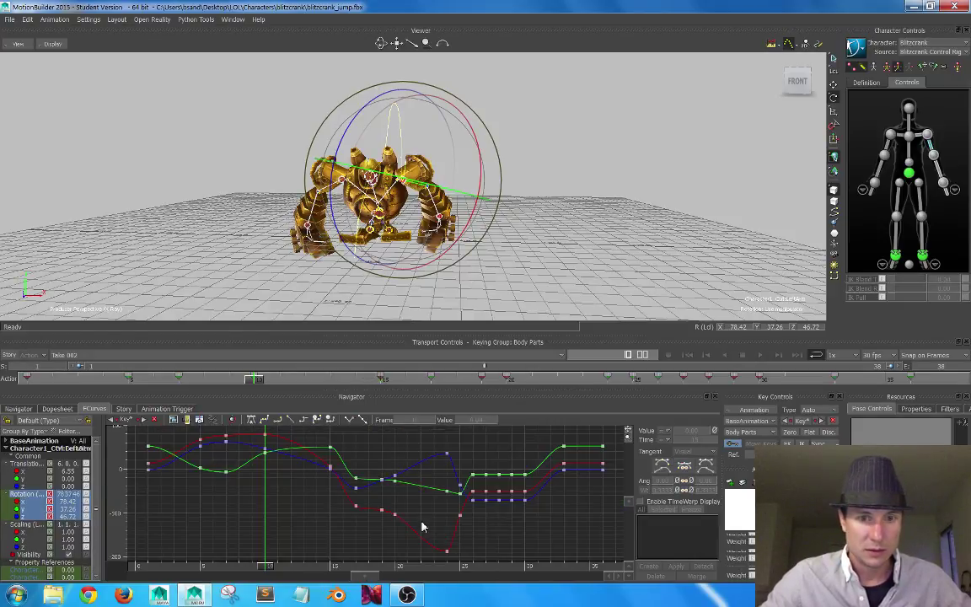
{"action": "mouse_move", "coordinate": [423, 523]}
{"action": "left_mouse_down", "text": "ctrl"}
{"action": "mouse_move", "coordinate": [367, 521]}
{"action": "mouse_move", "coordinate": [354, 494]}
{"action": "mouse_move", "coordinate": [315, 508]}
{"action": "mouse_move", "coordinate": [347, 468]}
{"action": "mouse_move", "coordinate": [374, 525]}
{"action": "mouse_move", "coordinate": [376, 472]}
{"action": "left_mouse_up", "text": "ctrl"}
{"action": "left_click_drag", "start_coordinate": [474, 197], "coordinate": [464, 161], "text": "alt"}
Adjust the left upper arm's rotation key at frame 15 to raise its Y curve slightly, and check the pose at frame 12.
{"action": "left_click_drag", "start_coordinate": [247, 385], "coordinate": [379, 371]}
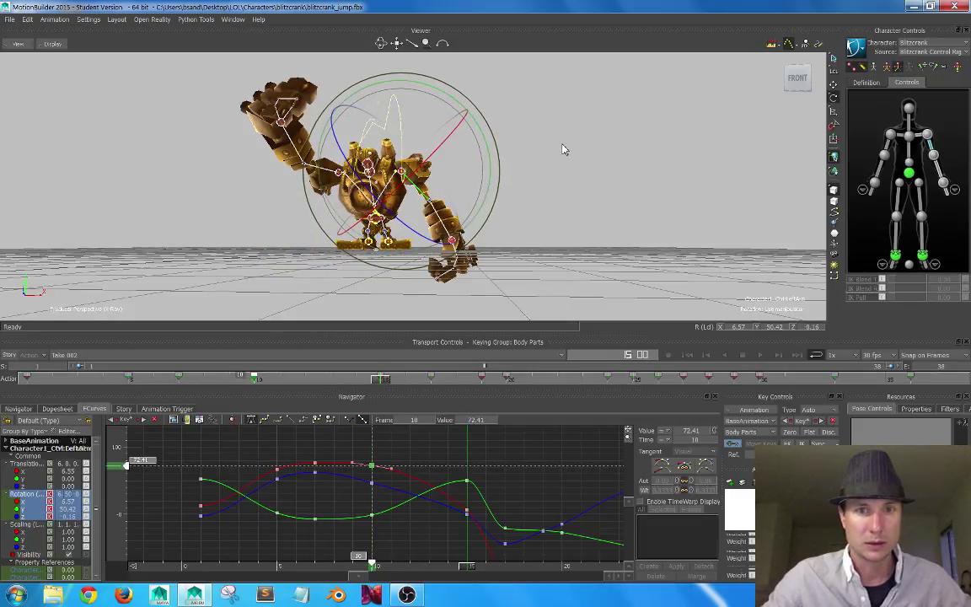
{"action": "left_click_drag", "start_coordinate": [565, 150], "coordinate": [447, 173], "text": "alt"}
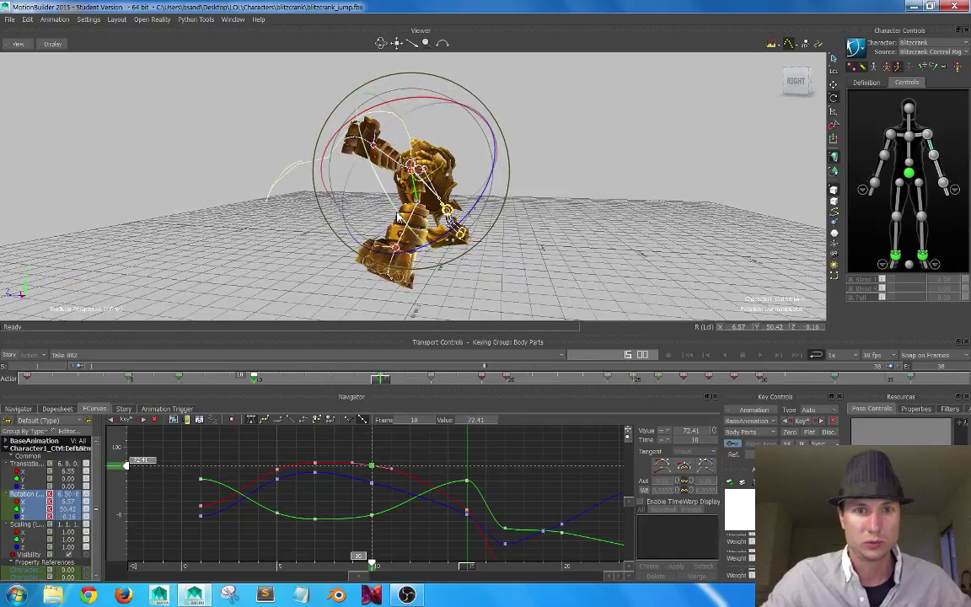
{"action": "left_click_drag", "start_coordinate": [398, 218], "coordinate": [516, 221]}
{"action": "mouse_move", "coordinate": [378, 381]}
{"action": "left_mouse_down"}
{"action": "mouse_move", "coordinate": [101, 379]}
{"action": "mouse_move", "coordinate": [59, 396]}
{"action": "mouse_move", "coordinate": [288, 396]}
{"action": "mouse_move", "coordinate": [150, 422]}
{"action": "mouse_move", "coordinate": [76, 421]}
{"action": "mouse_move", "coordinate": [316, 413]}
{"action": "left_mouse_up"}
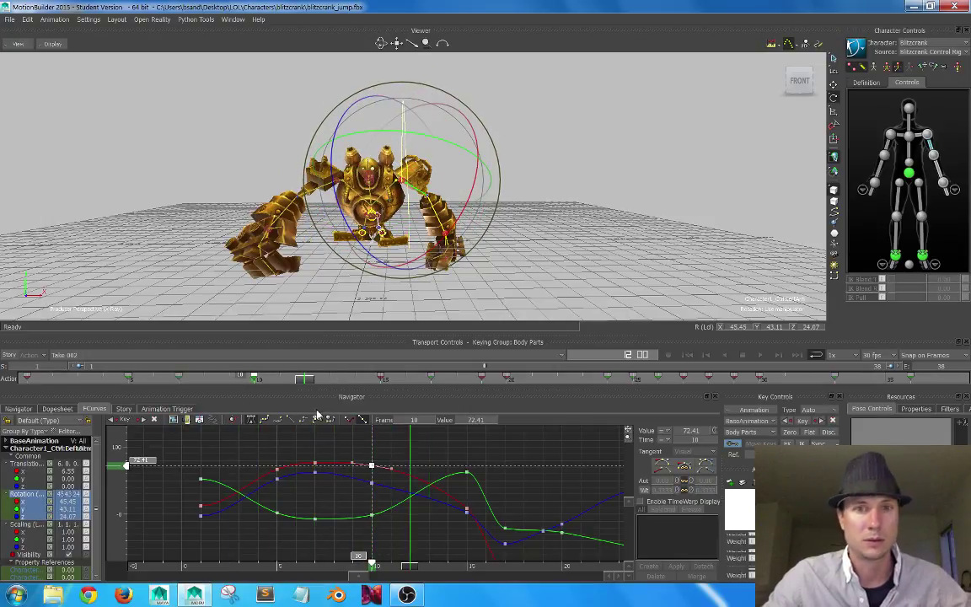
{"action": "left_click_drag", "start_coordinate": [559, 177], "coordinate": [531, 176], "text": "alt"}
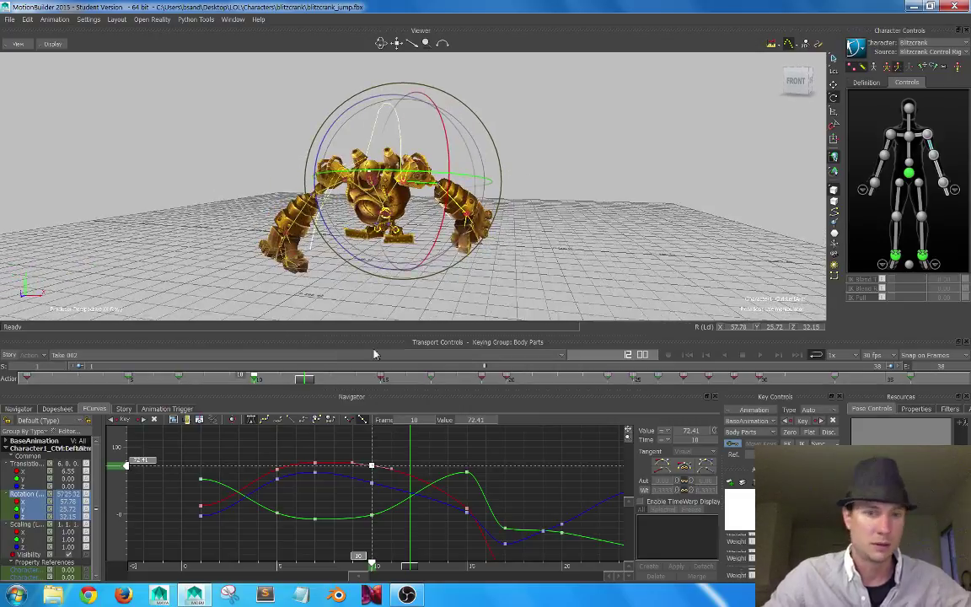
Rotate the left upper arm at frame 10 to about X 72.70, Y 3.41 and Z 60.83, and key it.
{"action": "left_click_drag", "start_coordinate": [304, 383], "coordinate": [252, 430]}
{"action": "left_click_drag", "start_coordinate": [484, 208], "coordinate": [504, 198], "text": "alt"}
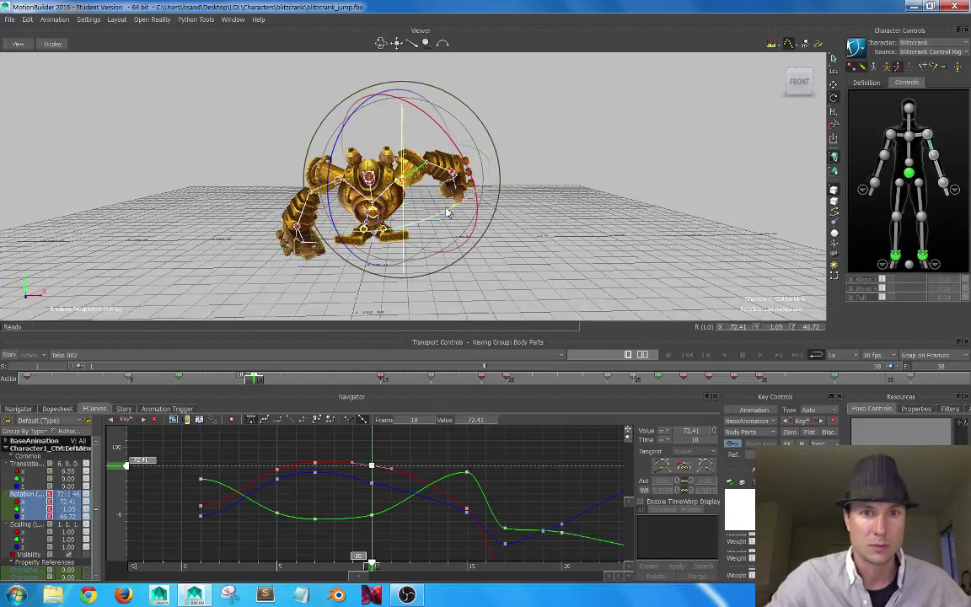
{"action": "left_click_drag", "start_coordinate": [447, 213], "coordinate": [480, 210]}
{"action": "key", "text": "s"}
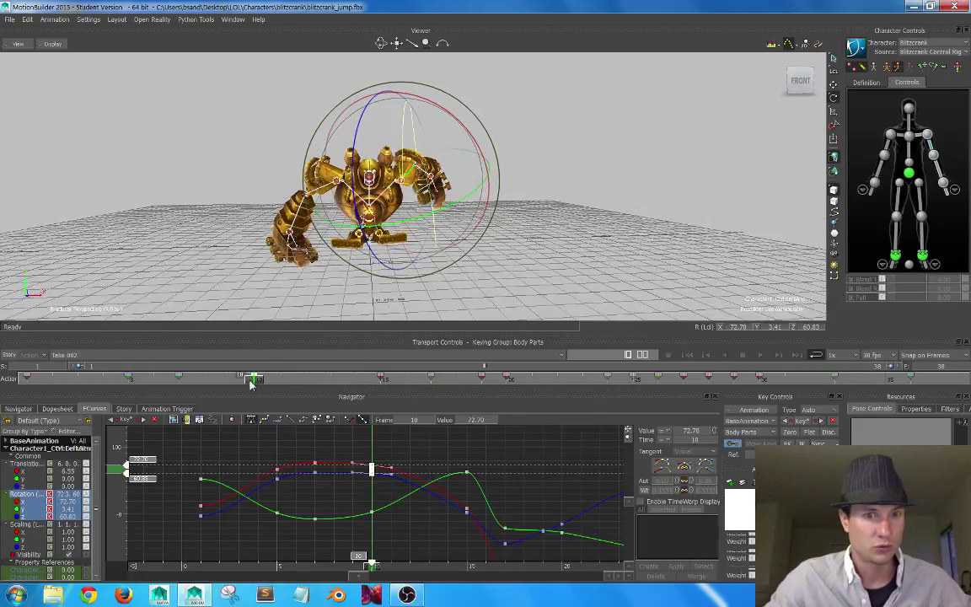
Scrub the jump from frame 2 to frame 17 and examine the left arm's swing and its rotation curves.
{"action": "left_click_drag", "start_coordinate": [250, 382], "coordinate": [55, 380]}
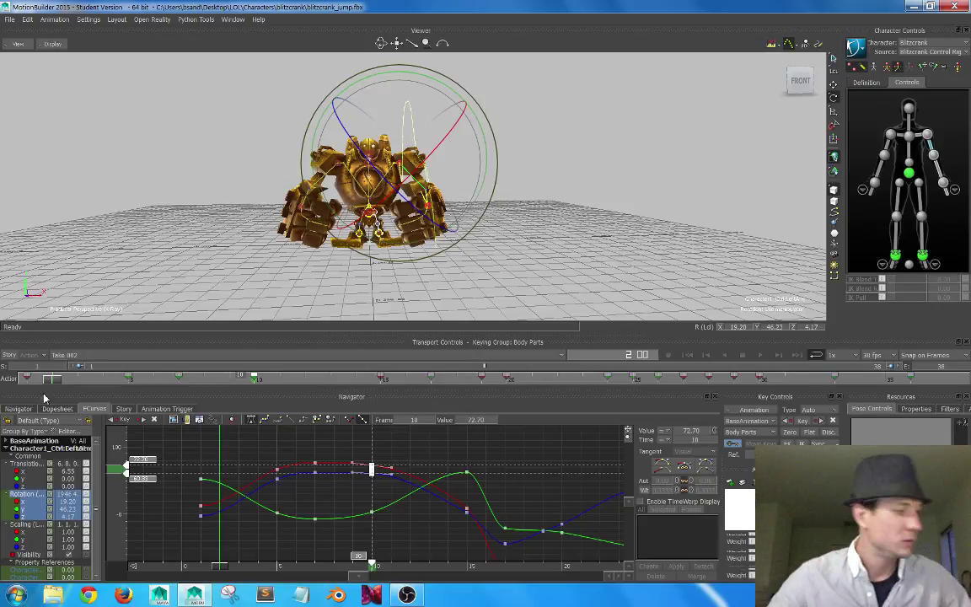
{"action": "mouse_move", "coordinate": [476, 225]}
{"action": "left_mouse_down", "text": "ctrl+shift"}
{"action": "mouse_move", "coordinate": [458, 221]}
{"action": "mouse_move", "coordinate": [494, 221]}
{"action": "left_mouse_up", "text": "ctrl+shift"}
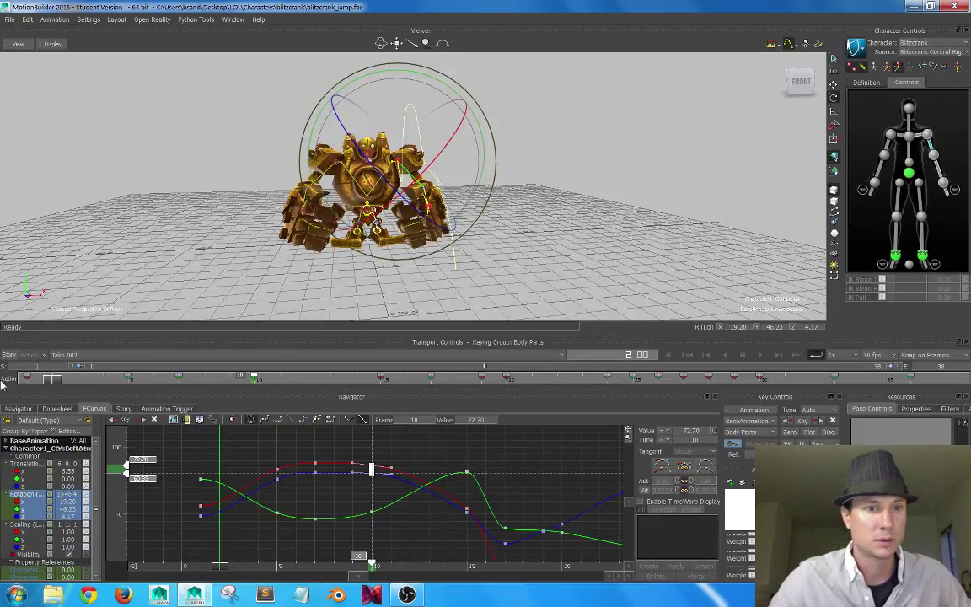
{"action": "left_click_drag", "start_coordinate": [51, 380], "coordinate": [354, 379]}
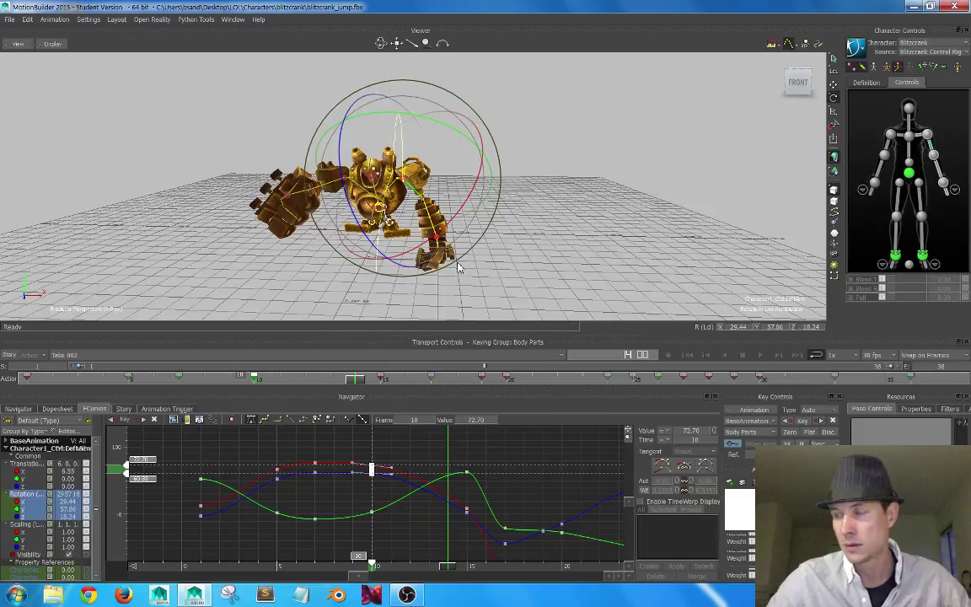
{"action": "left_click_drag", "start_coordinate": [353, 382], "coordinate": [428, 388]}
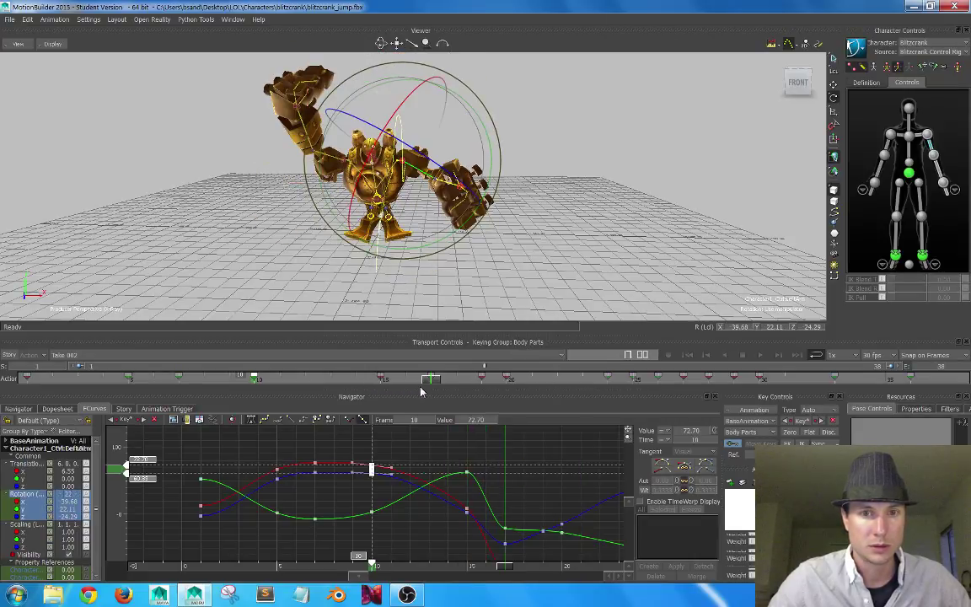
{"action": "left_click_drag", "start_coordinate": [511, 156], "coordinate": [504, 170], "text": "ctrl+shift"}
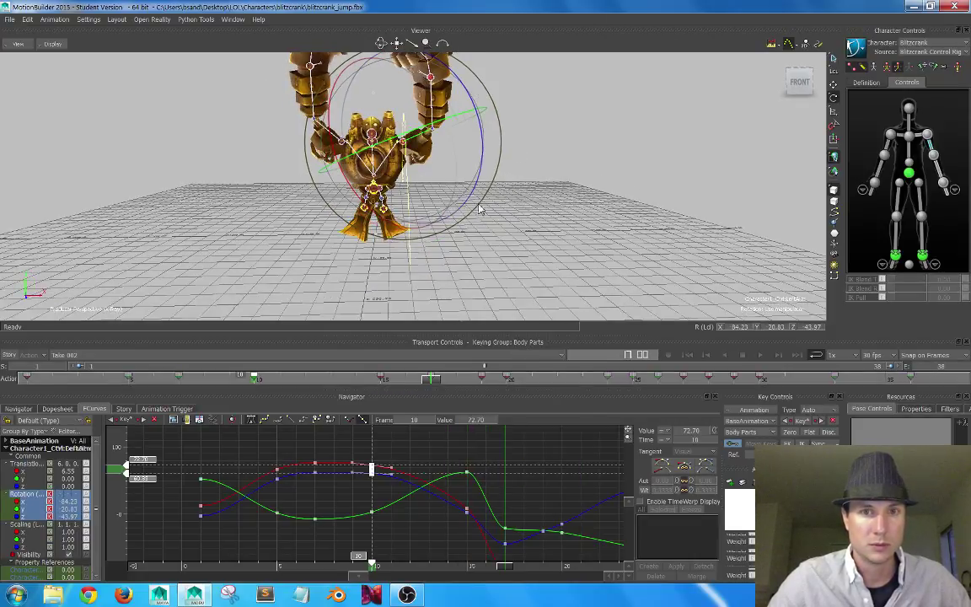
{"action": "left_click_drag", "start_coordinate": [478, 207], "coordinate": [477, 215], "text": "ctrl+shift"}
{"action": "left_click_drag", "start_coordinate": [488, 530], "coordinate": [398, 475], "text": "shift"}
{"action": "left_click_drag", "start_coordinate": [398, 475], "coordinate": [375, 464], "text": "ctrl"}
{"action": "mouse_move", "coordinate": [429, 381]}
{"action": "left_mouse_down"}
{"action": "mouse_move", "coordinate": [253, 379]}
{"action": "mouse_move", "coordinate": [426, 380]}
{"action": "mouse_move", "coordinate": [427, 392]}
{"action": "mouse_move", "coordinate": [535, 382]}
{"action": "mouse_move", "coordinate": [415, 400]}
{"action": "mouse_move", "coordinate": [425, 399]}
{"action": "left_mouse_up"}
{"action": "key", "text": "ctrl+v"}
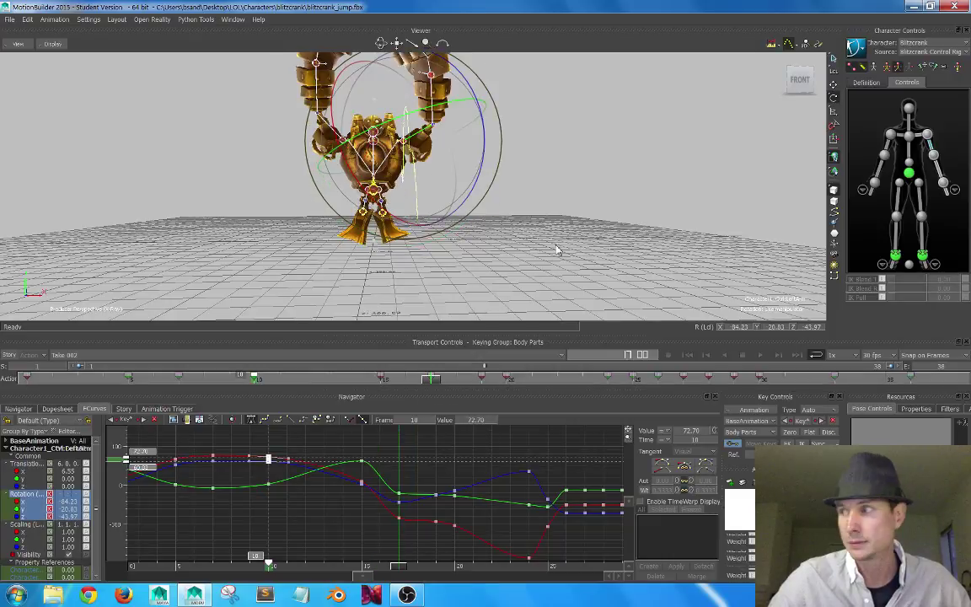
{"action": "right_click_drag", "start_coordinate": [557, 250], "coordinate": [470, 236], "text": "alt"}
{"action": "left_click_drag", "start_coordinate": [471, 236], "coordinate": [449, 239], "text": "alt"}
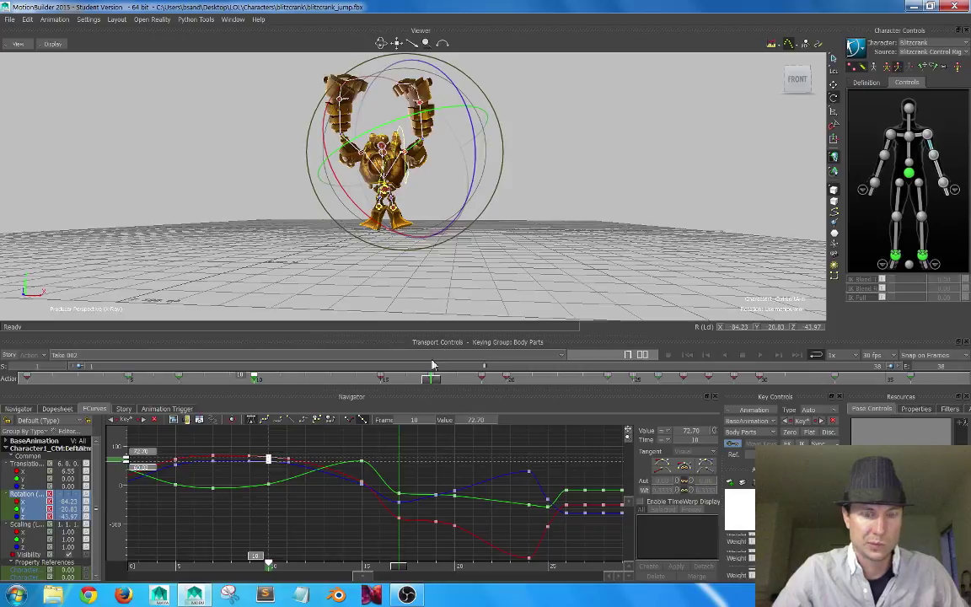
Try raising the left upper arm's Y rotation key at frame 17 to 23.34, and undo it.
{"action": "left_click_drag", "start_coordinate": [403, 495], "coordinate": [401, 475]}
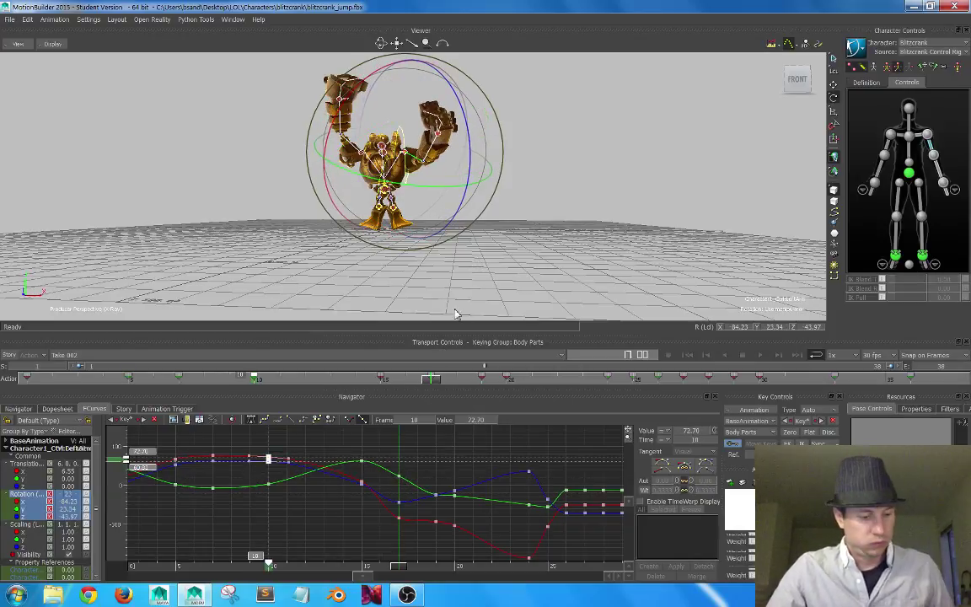
{"action": "left_click_drag", "start_coordinate": [487, 138], "coordinate": [494, 155], "text": "alt"}
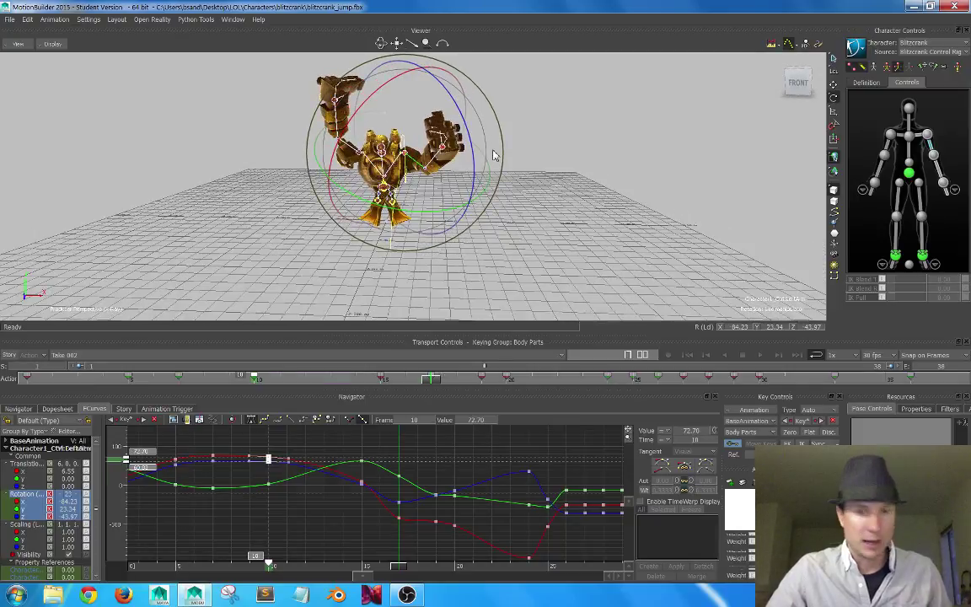
{"action": "key", "text": "ctrl+z"}
{"action": "left_click_drag", "start_coordinate": [456, 190], "coordinate": [483, 202], "text": "alt"}
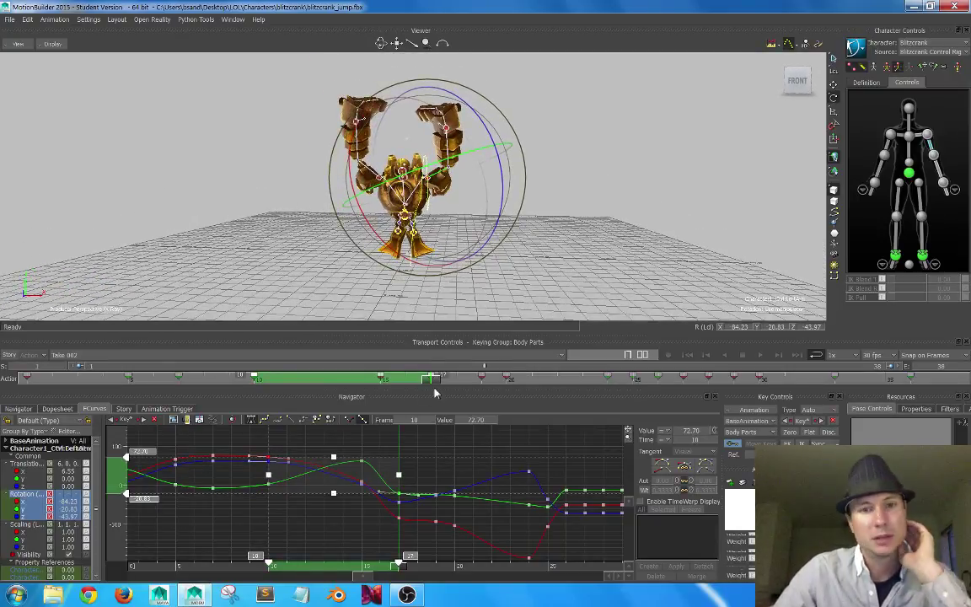
Select all of the left upper arm's rotation keys across the whole take and look through the available curve commands.
{"action": "mouse_move", "coordinate": [431, 380]}
{"action": "left_mouse_down"}
{"action": "mouse_move", "coordinate": [360, 390]}
{"action": "mouse_move", "coordinate": [432, 390]}
{"action": "mouse_move", "coordinate": [367, 385]}
{"action": "mouse_move", "coordinate": [402, 384]}
{"action": "left_mouse_up"}
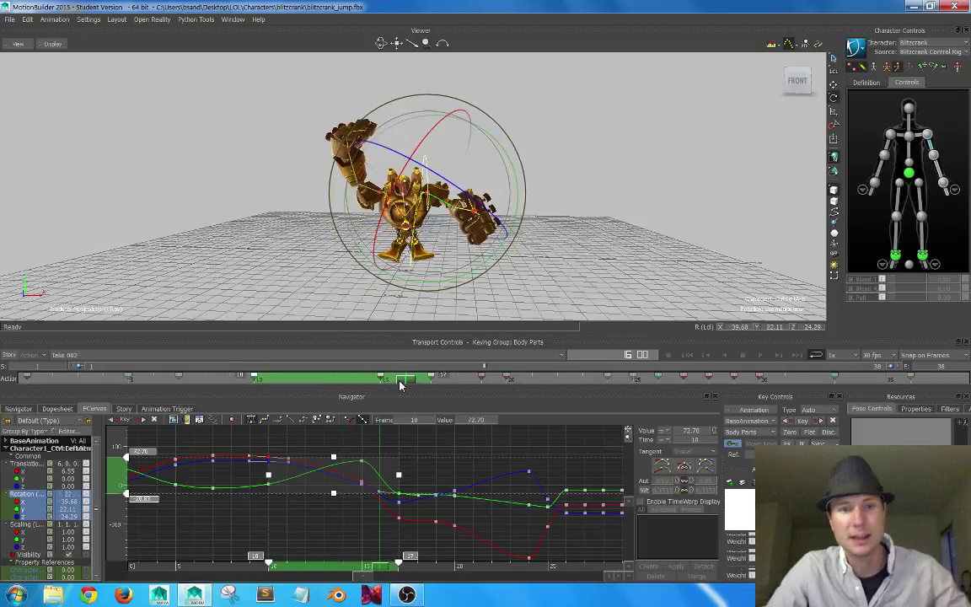
{"action": "left_click", "coordinate": [420, 479]}
{"action": "left_click_drag", "start_coordinate": [412, 497], "coordinate": [404, 447], "text": "ctrl"}
{"action": "left_click_drag", "start_coordinate": [527, 449], "coordinate": [256, 526]}
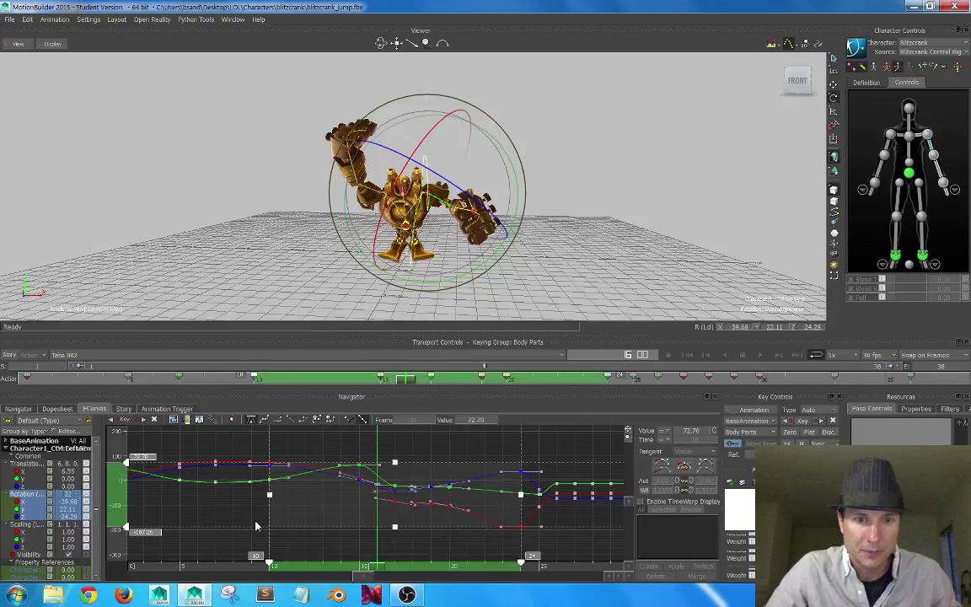
{"action": "left_click", "coordinate": [494, 531]}
{"action": "left_click_drag", "start_coordinate": [495, 531], "coordinate": [439, 525], "text": "ctrl"}
{"action": "left_click_drag", "start_coordinate": [415, 516], "coordinate": [339, 526], "text": "shift"}
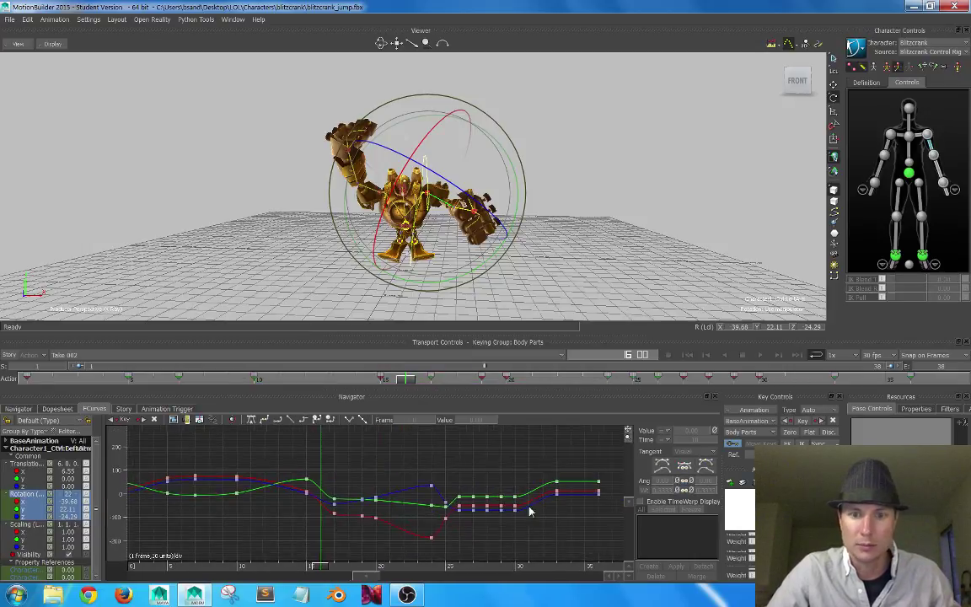
{"action": "left_click_drag", "start_coordinate": [528, 512], "coordinate": [499, 513], "text": "ctrl"}
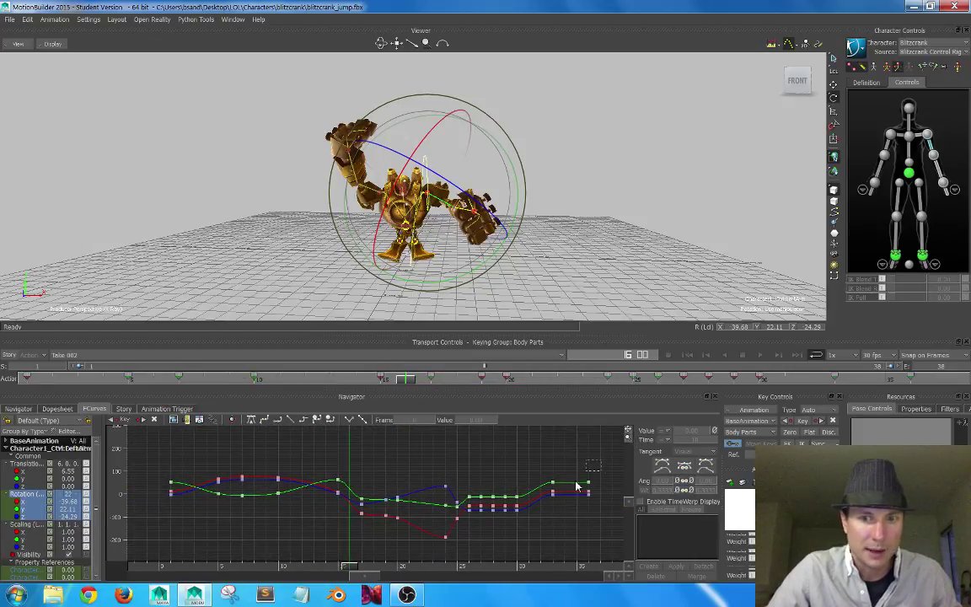
{"action": "left_click_drag", "start_coordinate": [576, 482], "coordinate": [151, 555]}
{"action": "right_click", "coordinate": [204, 532]}
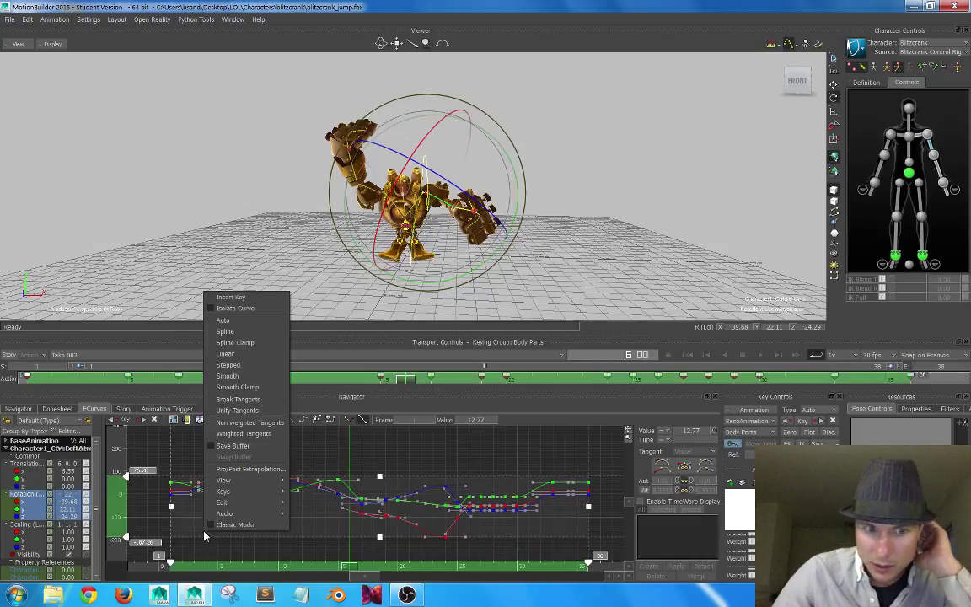
{"action": "mouse_move", "coordinate": [249, 498]}
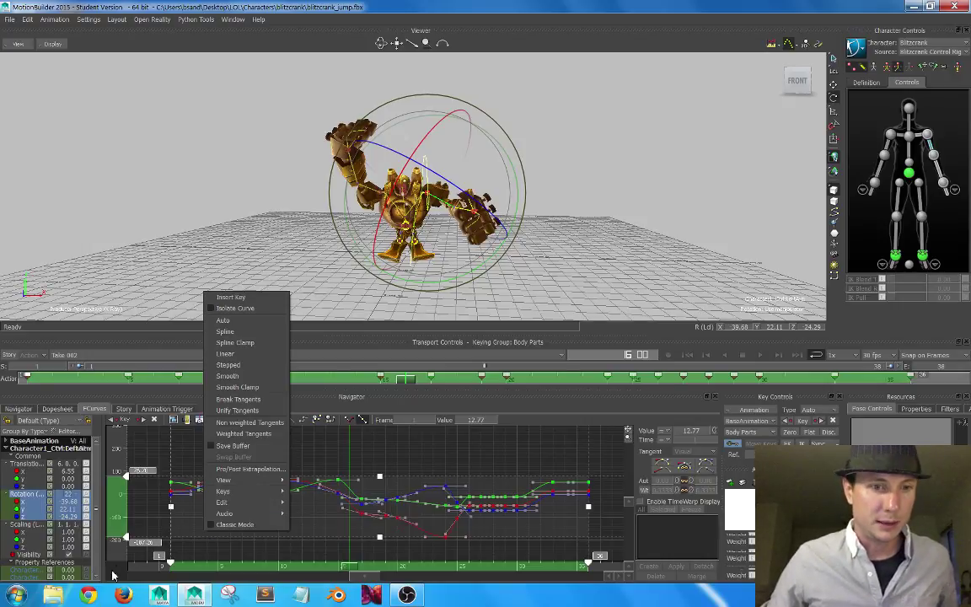
Switch to Chrome, search Google for "euler filter motionbuilder" and open the MotionBuilder Help article on the Filters to Apply area.
{"action": "left_click", "coordinate": [90, 595]}
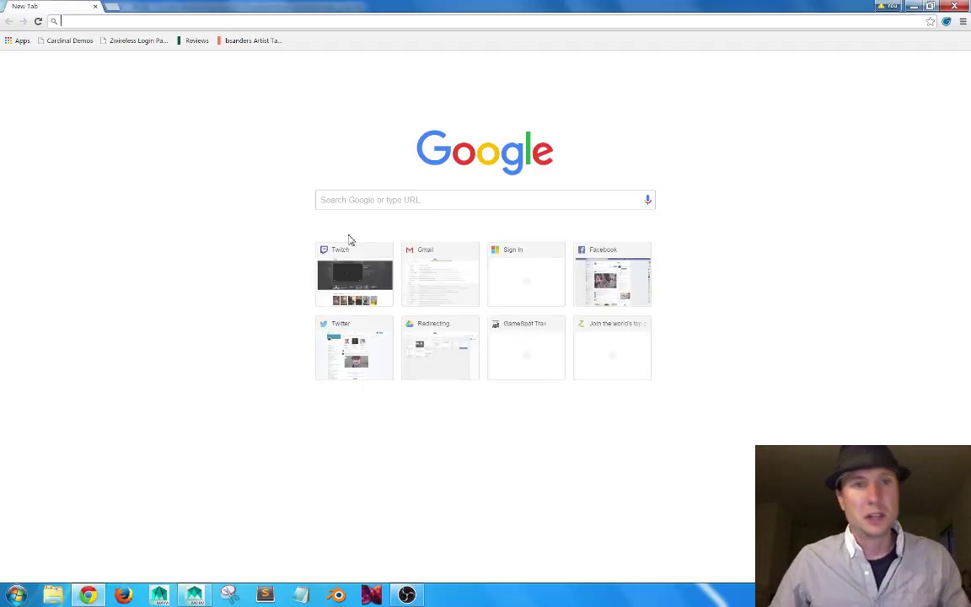
{"action": "type", "text": "euler filter "}
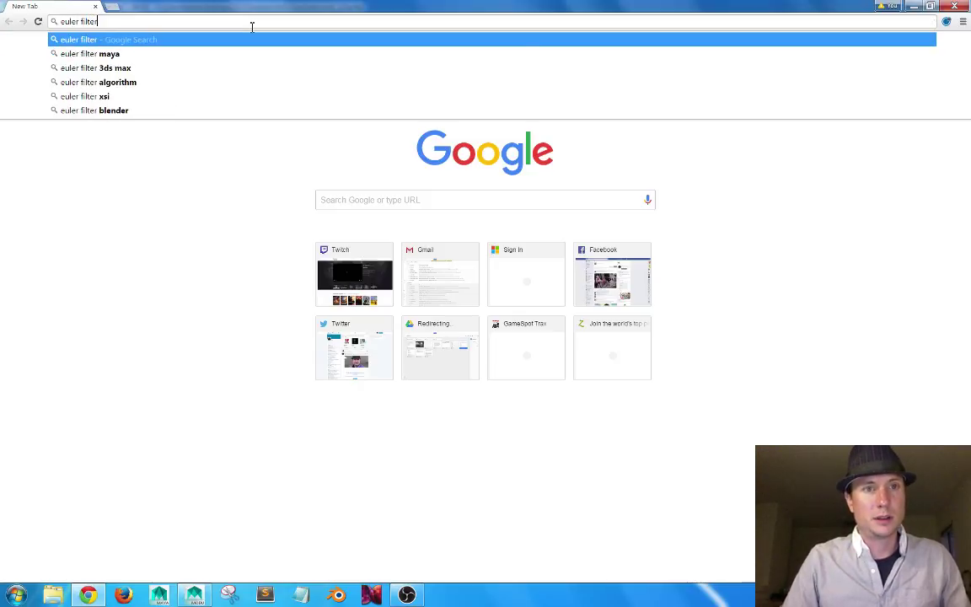
{"action": "type", "text": "motion"}
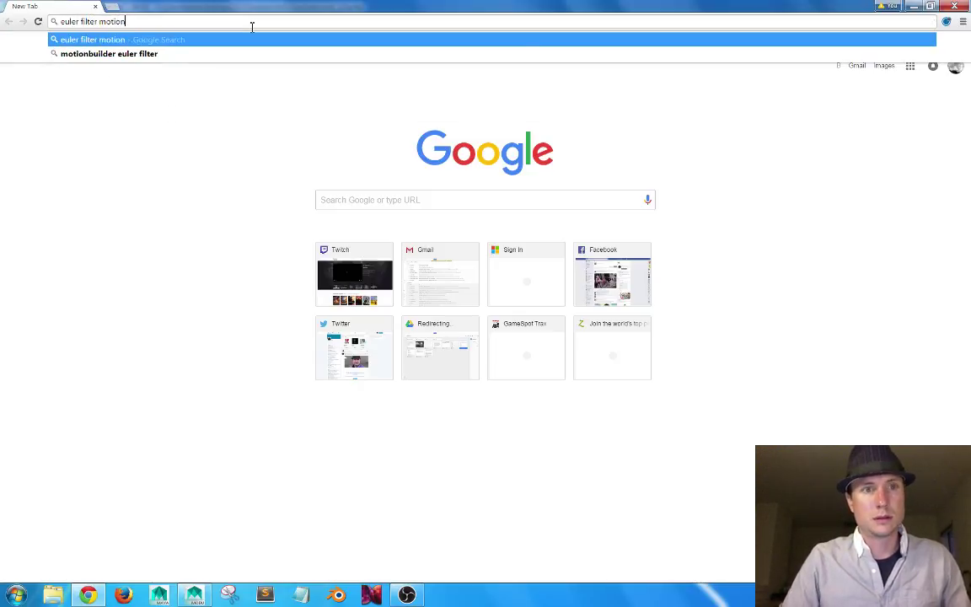
{"action": "type", "text": "builder"}
{"action": "key", "text": "Return"}
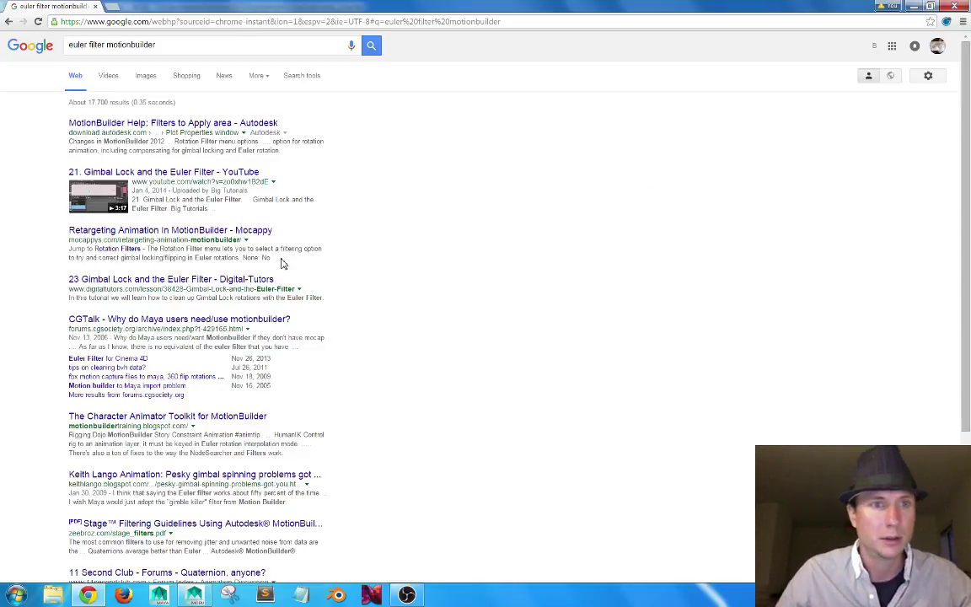
{"action": "middle_click", "coordinate": [172, 122]}
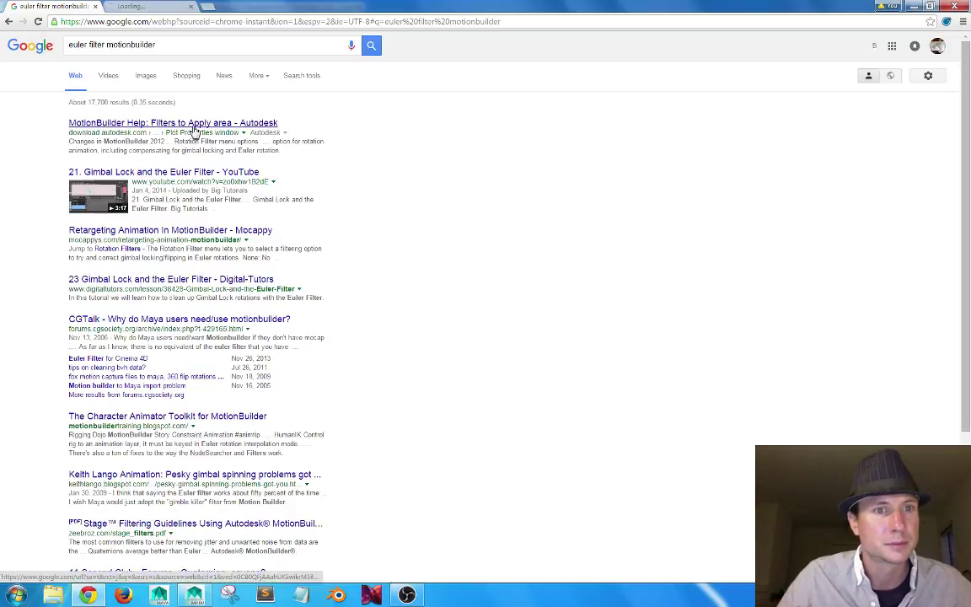
{"action": "left_click", "coordinate": [156, 7]}
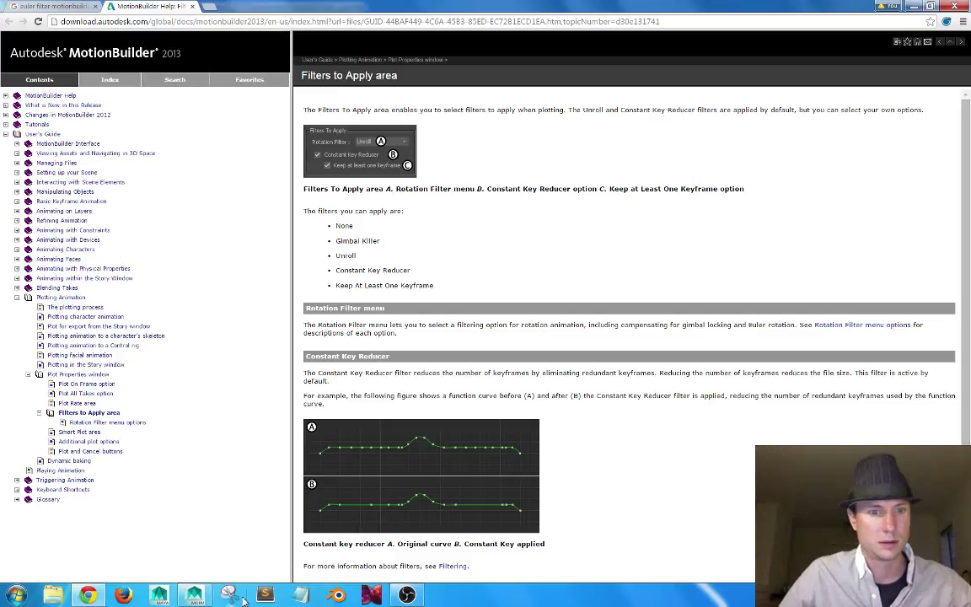
Search the help article for "euler" and read the Rotation Filter menu section and the list of available filters.
{"action": "mouse_move", "coordinate": [197, 600]}
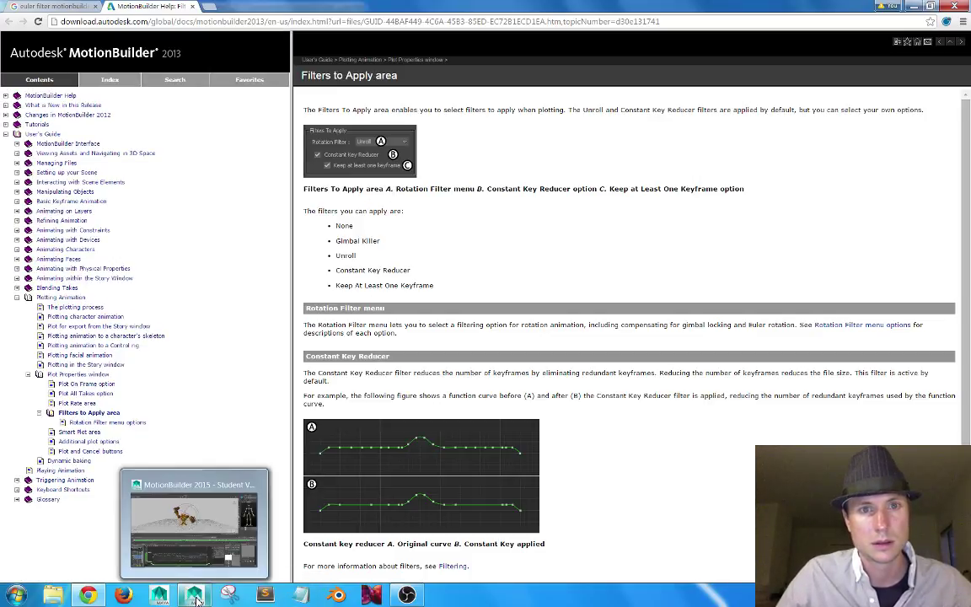
{"action": "scroll", "coordinate": [581, 238], "scroll_direction": "down", "scroll_amount": 3}
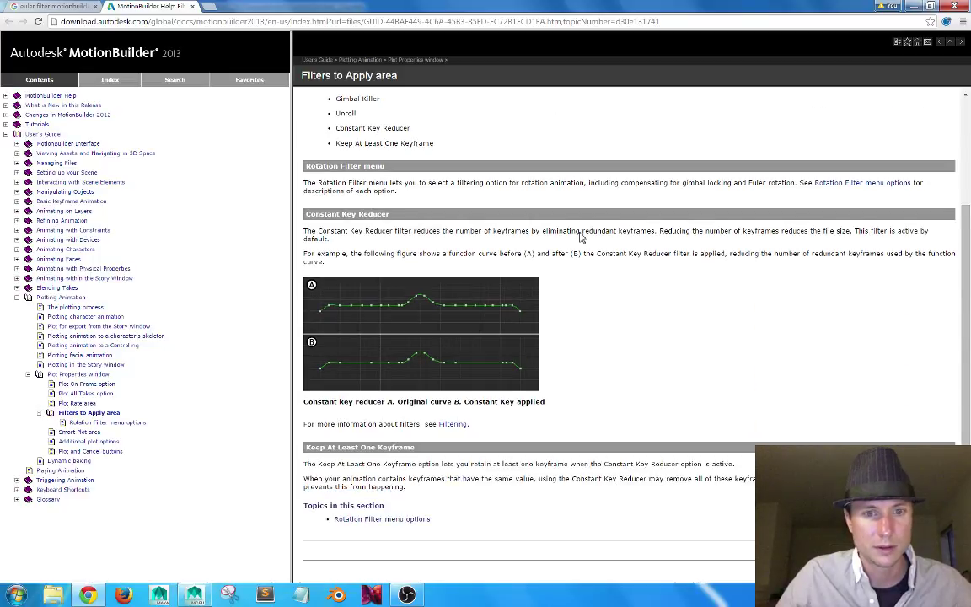
{"action": "key", "text": "ctrl+f"}
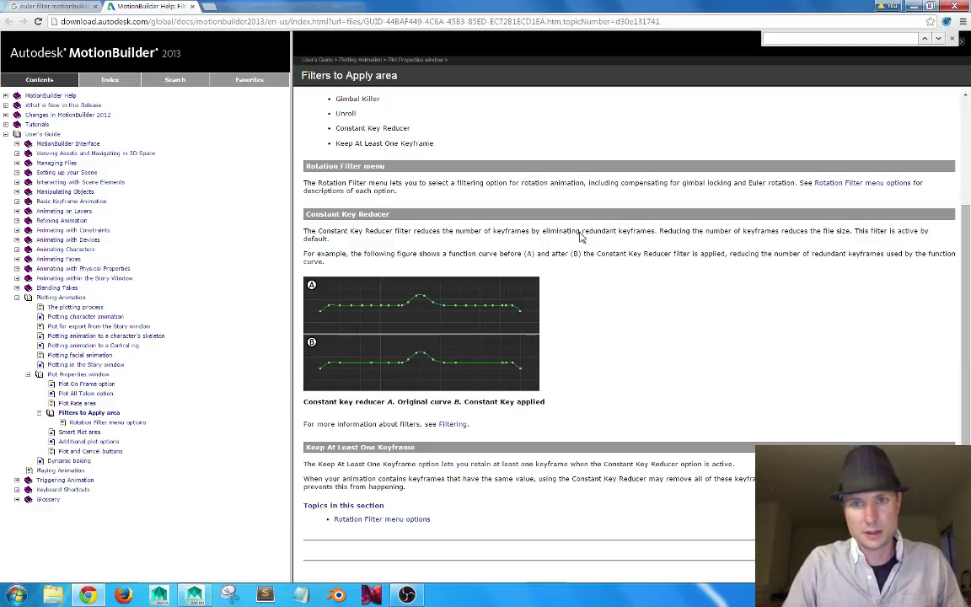
{"action": "type", "text": "euler"}
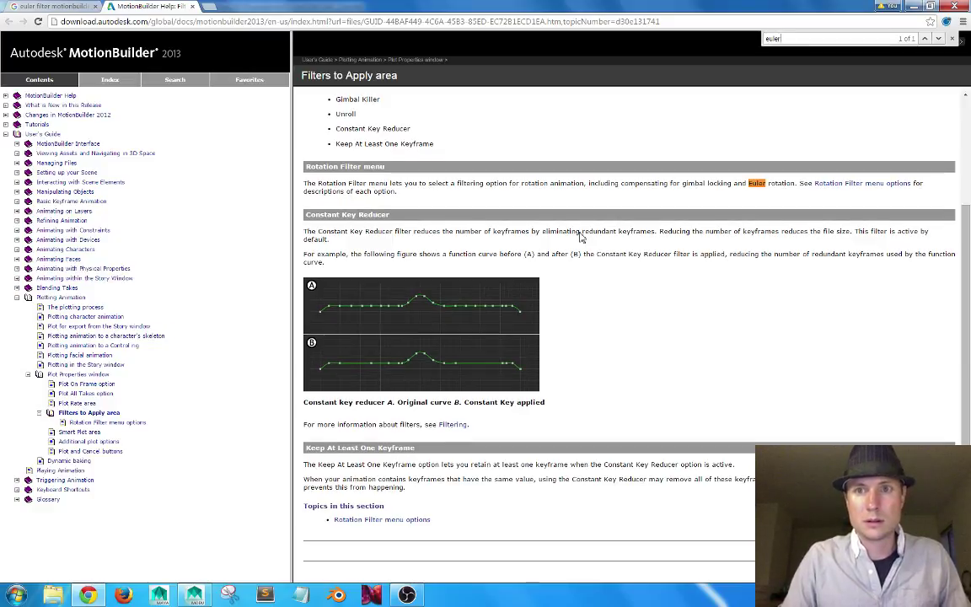
{"action": "type", "text": " f"}
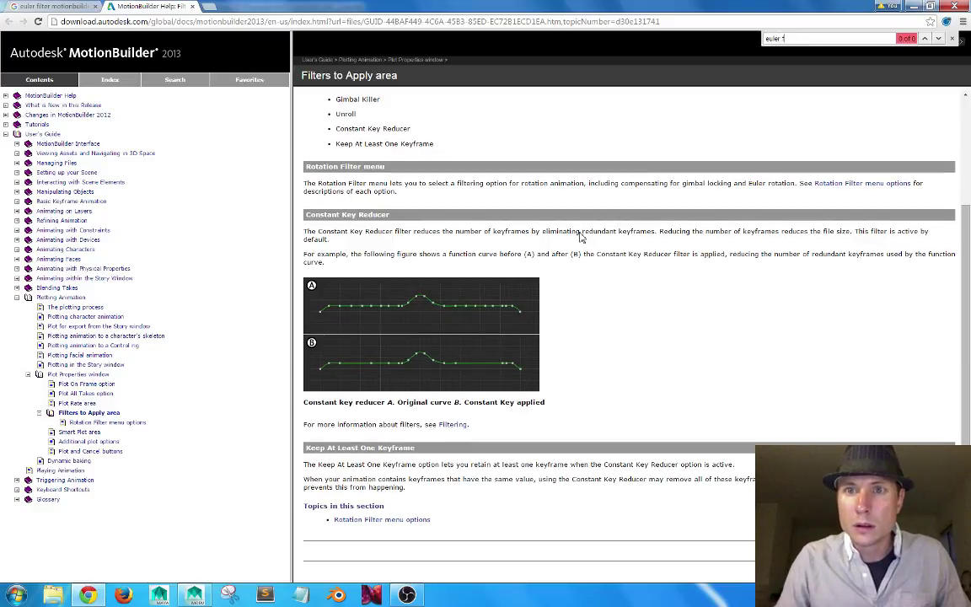
{"action": "key", "text": "BackSpace"}
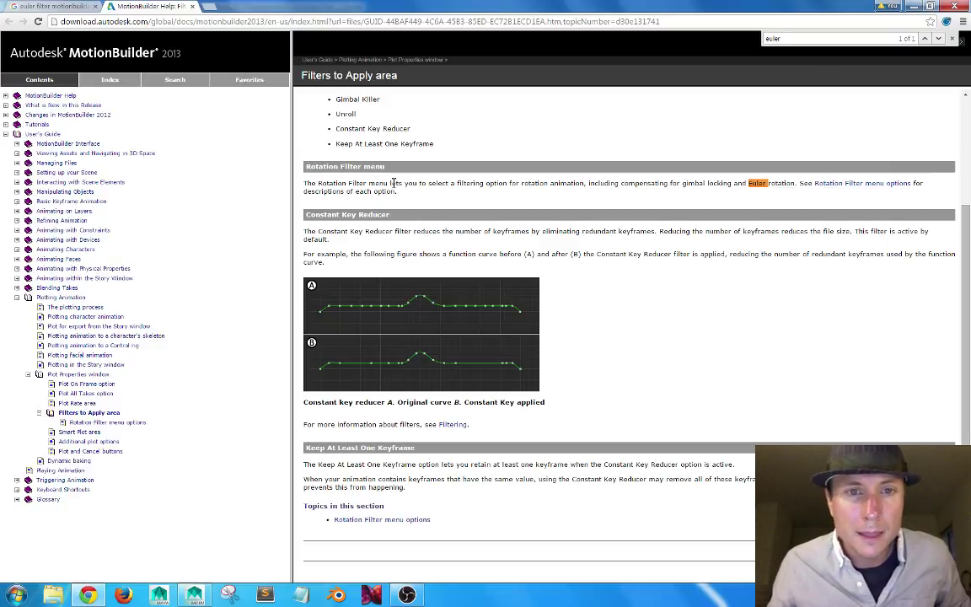
{"action": "left_click_drag", "start_coordinate": [395, 192], "coordinate": [317, 182]}
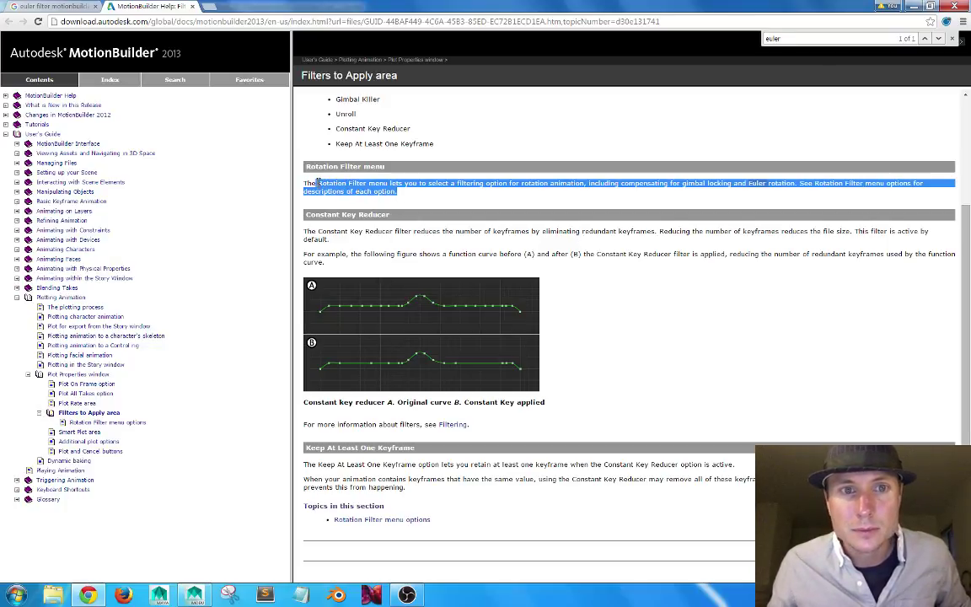
{"action": "scroll", "coordinate": [376, 181], "scroll_direction": "up", "scroll_amount": 3}
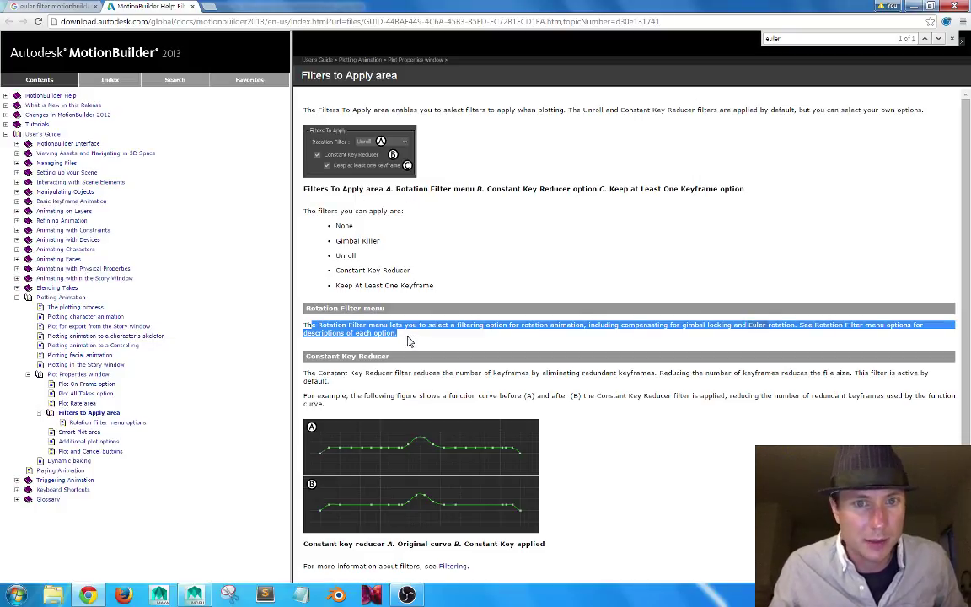
{"action": "left_click", "coordinate": [401, 338]}
{"action": "left_click_drag", "start_coordinate": [426, 339], "coordinate": [317, 320]}
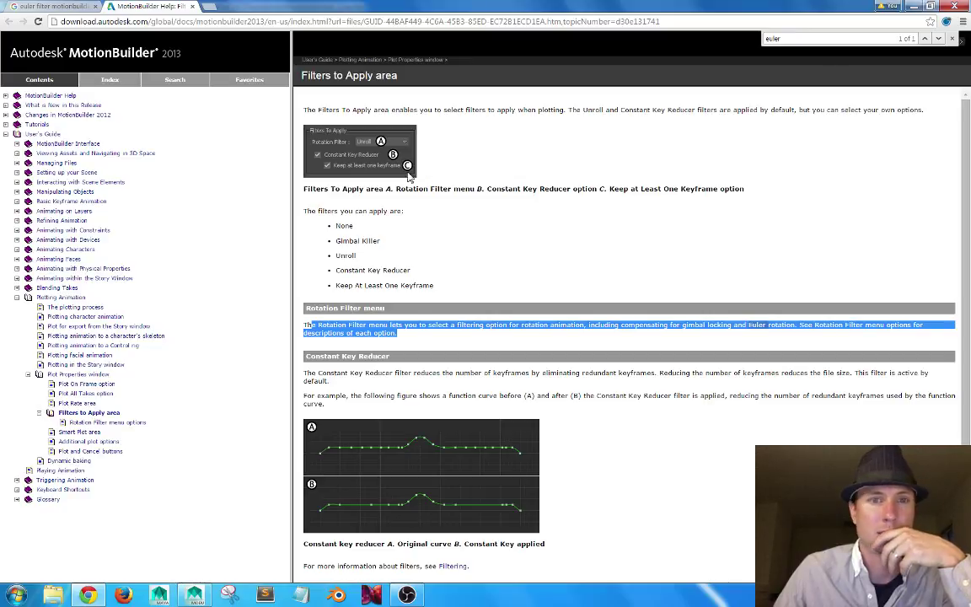
{"action": "left_click", "coordinate": [371, 115]}
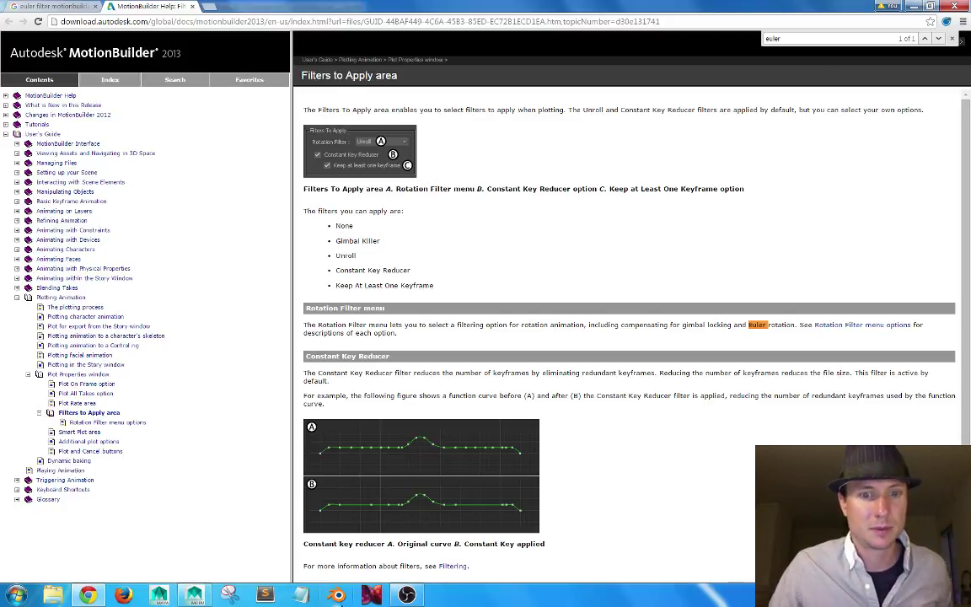
Switch to MotionBuilder, look through the curve commands for the left upper arm's rotation keys, and deselect the keys.
{"action": "left_click", "coordinate": [194, 594]}
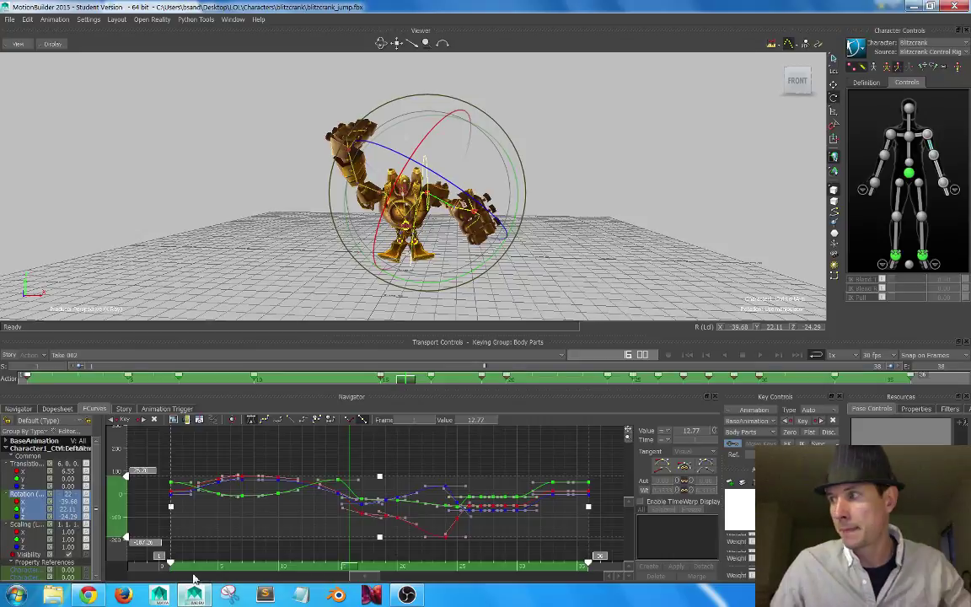
{"action": "left_click_drag", "start_coordinate": [459, 150], "coordinate": [498, 157], "text": "alt"}
{"action": "right_click", "coordinate": [305, 516]}
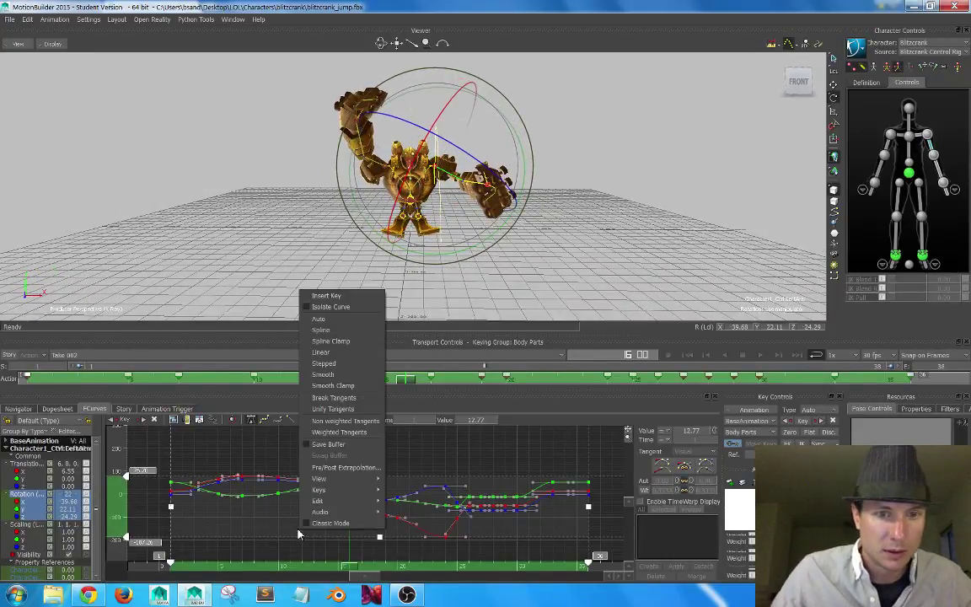
{"action": "mouse_move", "coordinate": [342, 491]}
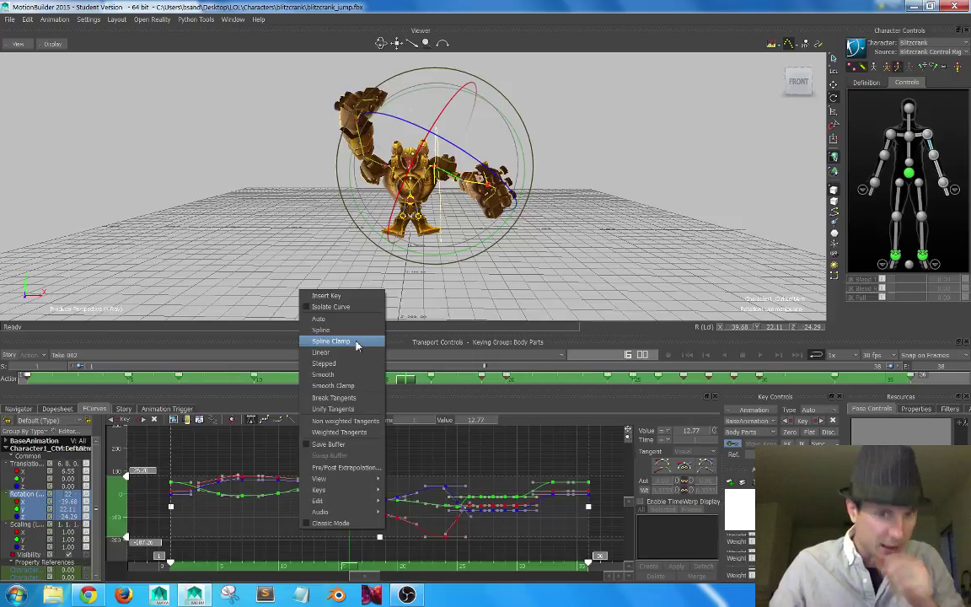
{"action": "left_click", "coordinate": [443, 458]}
{"action": "left_click", "coordinate": [443, 458]}
At frame 17, raise the left upper arm's Y rotation keys from frame 17 onward together, bringing the frame 17 key to 69.03.
{"action": "left_click_drag", "start_coordinate": [346, 496], "coordinate": [466, 488], "text": "shift"}
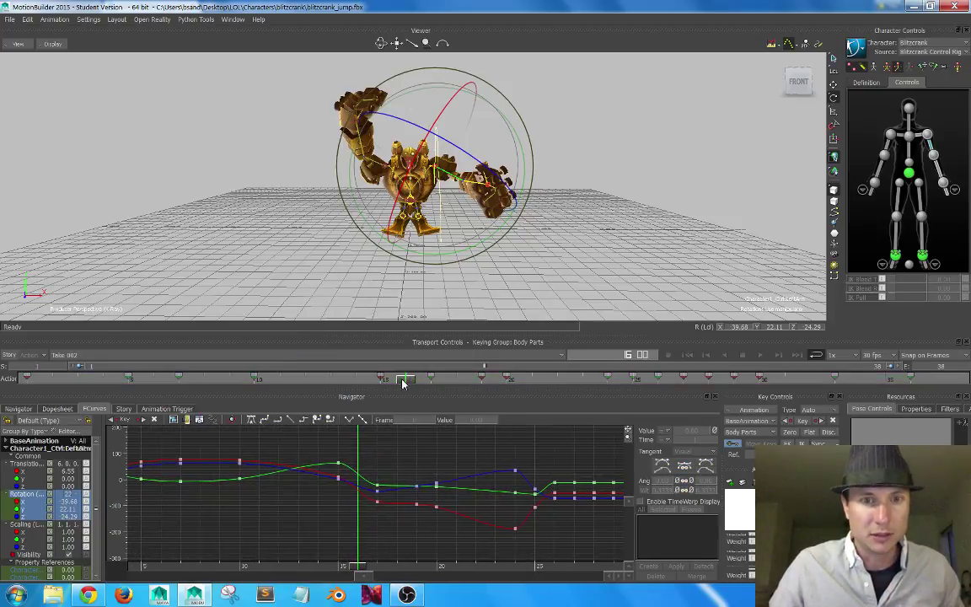
{"action": "mouse_move", "coordinate": [404, 381]}
{"action": "left_mouse_down"}
{"action": "mouse_move", "coordinate": [387, 384]}
{"action": "mouse_move", "coordinate": [417, 386]}
{"action": "left_mouse_up"}
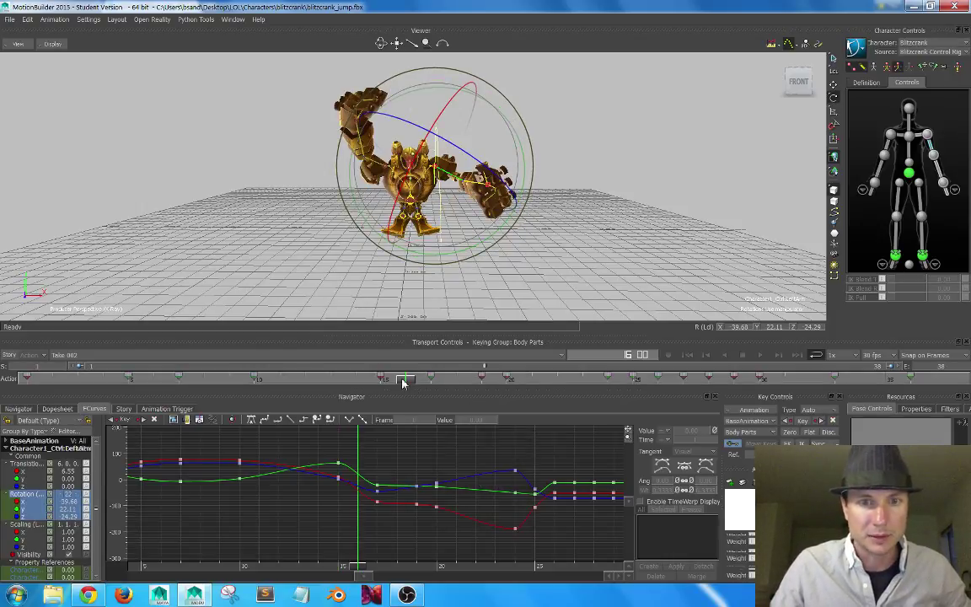
{"action": "left_click_drag", "start_coordinate": [404, 384], "coordinate": [425, 396]}
{"action": "middle_click_drag", "start_coordinate": [419, 461], "coordinate": [310, 465], "text": "alt"}
{"action": "right_click_drag", "start_coordinate": [395, 467], "coordinate": [346, 465], "text": "alt"}
{"action": "middle_click_drag", "start_coordinate": [382, 464], "coordinate": [376, 469], "text": "alt"}
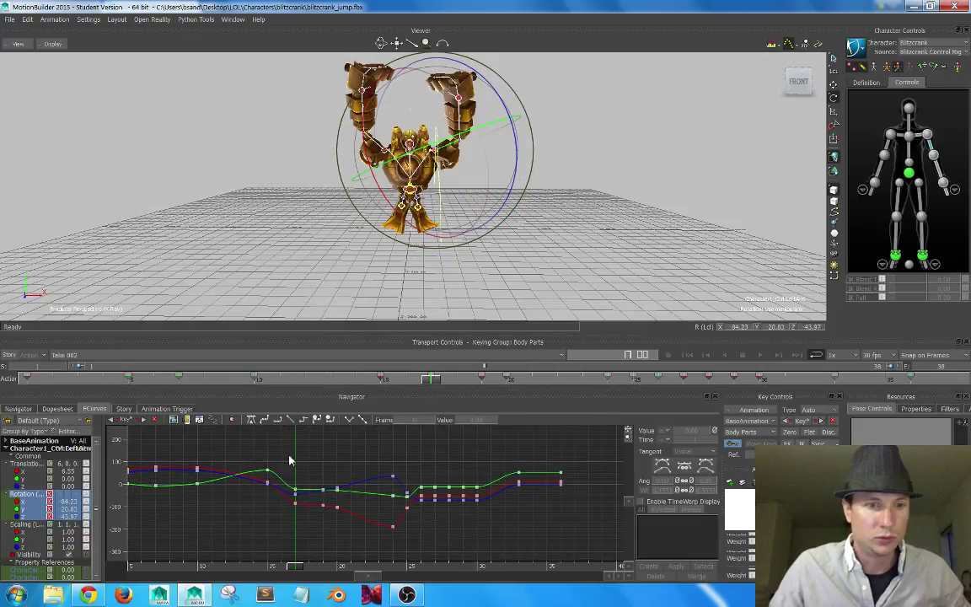
{"action": "left_click", "coordinate": [30, 509]}
{"action": "left_click_drag", "start_coordinate": [580, 459], "coordinate": [285, 535]}
{"action": "left_click_drag", "start_coordinate": [368, 479], "coordinate": [372, 463]}
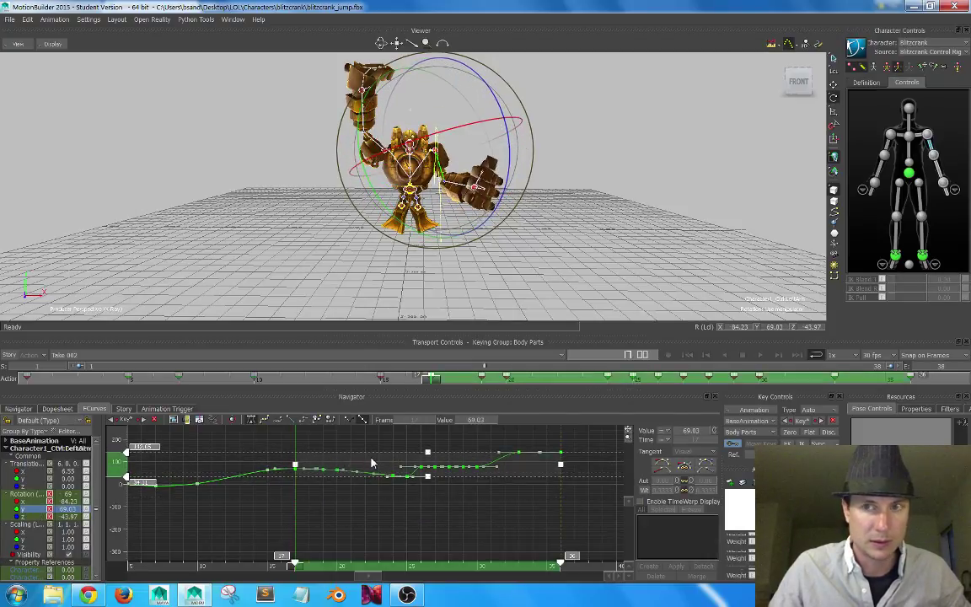
Raise the left upper arm's Z rotation keys from frame 17 onward together, bringing the frame 17 key to -3.53.
{"action": "left_click", "coordinate": [32, 516]}
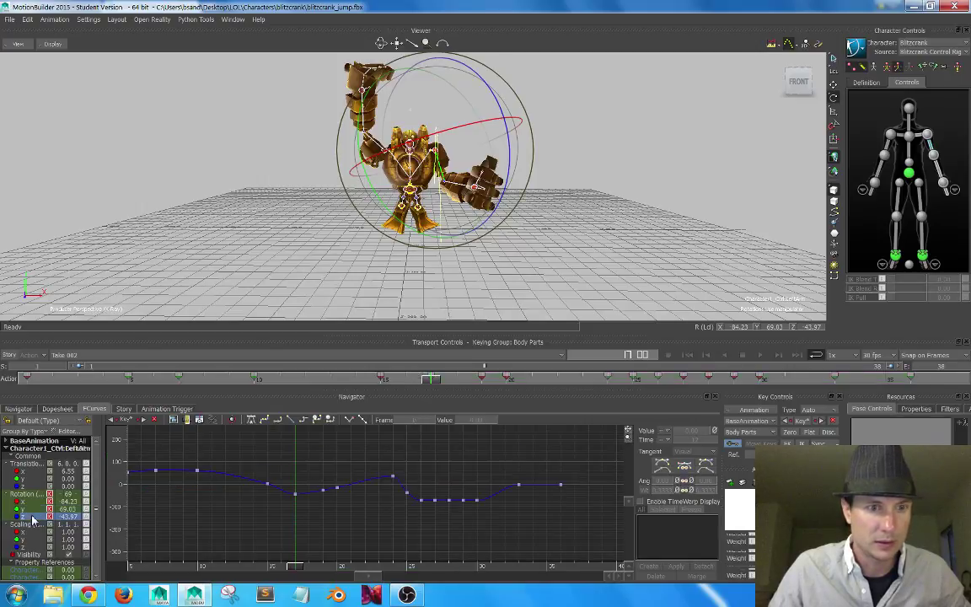
{"action": "left_click_drag", "start_coordinate": [574, 468], "coordinate": [285, 543]}
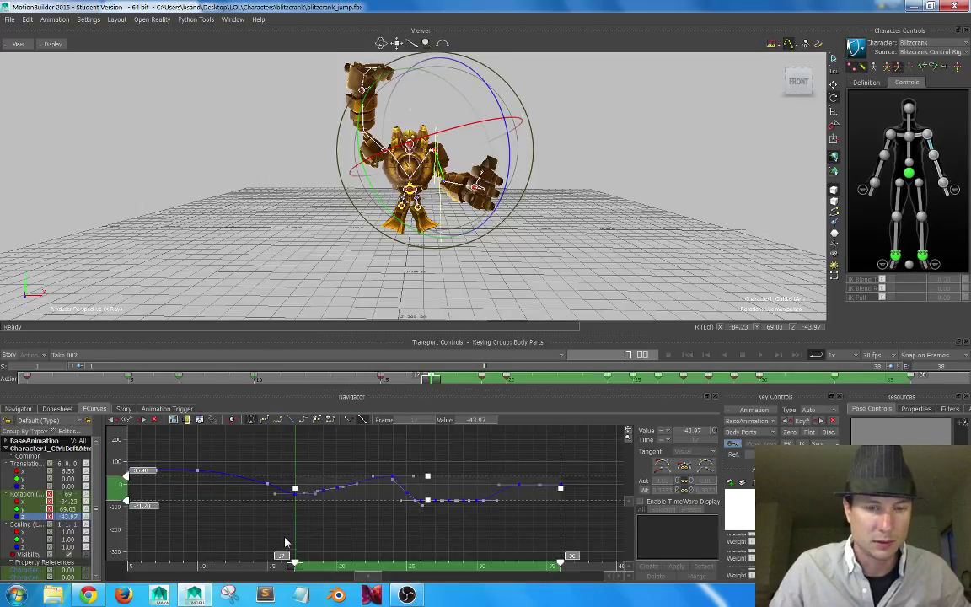
{"action": "left_click_drag", "start_coordinate": [357, 500], "coordinate": [358, 491]}
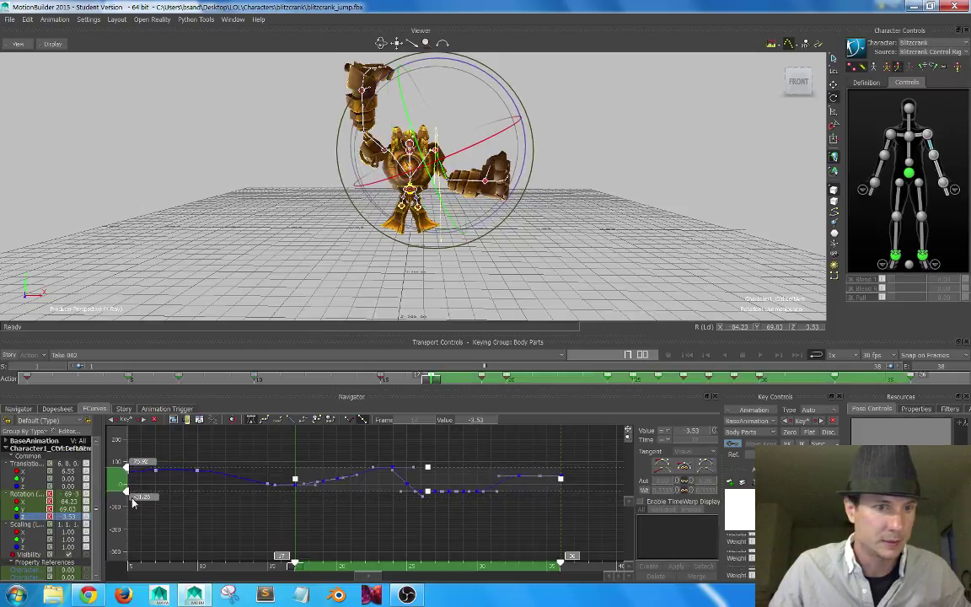
Raise the left upper arm's X rotation keys from frame 17 onward together, bringing the frame 17 key to -1.11.
{"action": "left_click", "coordinate": [22, 500]}
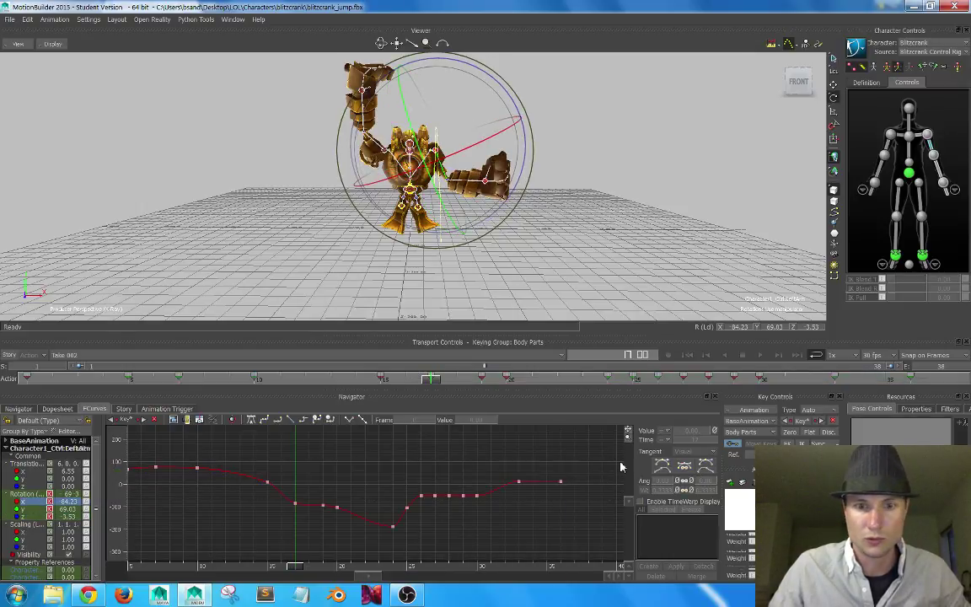
{"action": "left_click_drag", "start_coordinate": [620, 467], "coordinate": [291, 557]}
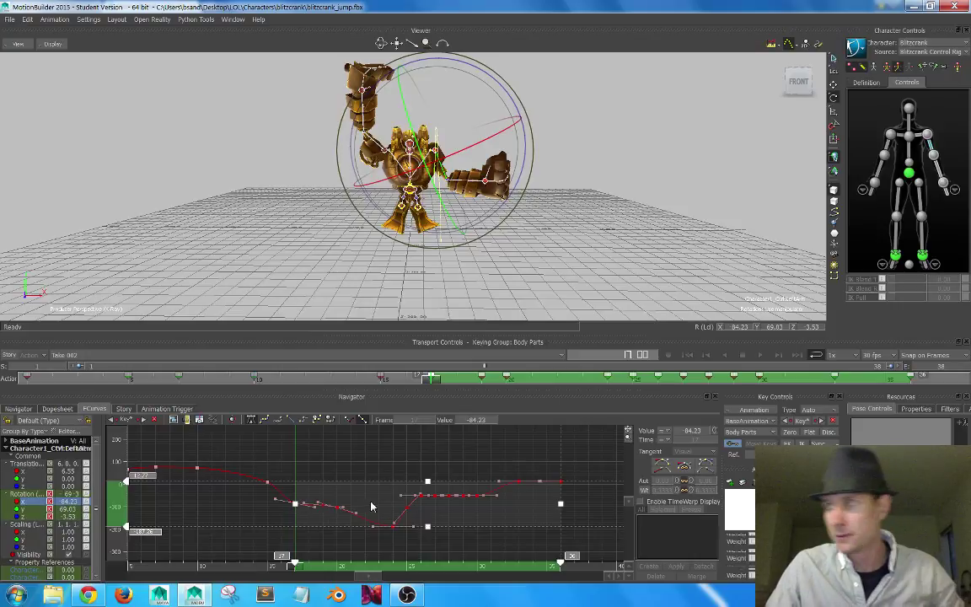
{"action": "left_click_drag", "start_coordinate": [380, 504], "coordinate": [387, 490]}
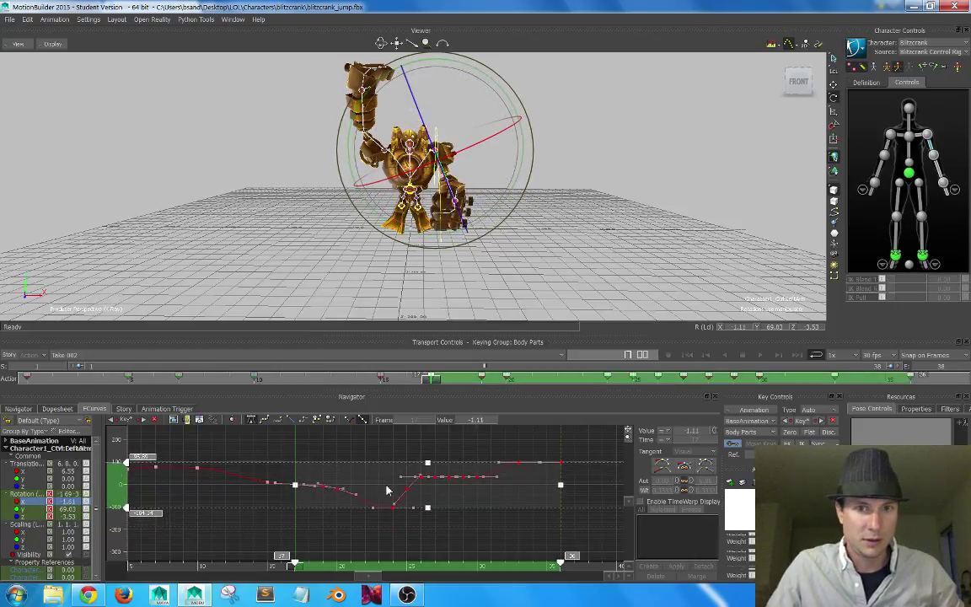
Deselect the X rotation keys and examine the left arm's pose around frames 17 and 18 from different angles.
{"action": "left_click_drag", "start_coordinate": [408, 147], "coordinate": [422, 167], "text": "alt"}
{"action": "middle_click_drag", "start_coordinate": [423, 166], "coordinate": [449, 228], "text": "alt"}
{"action": "left_click_drag", "start_coordinate": [448, 226], "coordinate": [409, 242], "text": "ctrl+shift"}
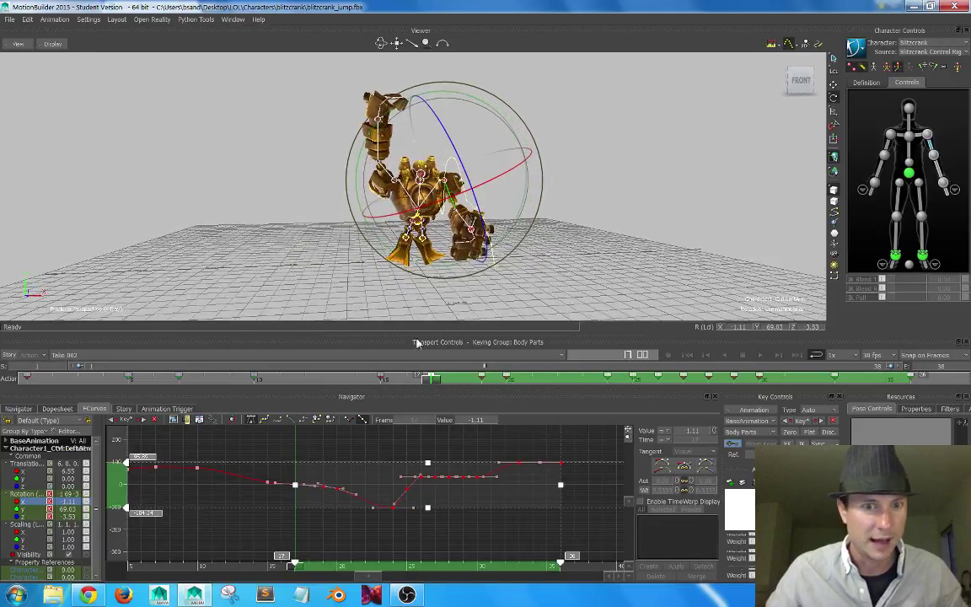
{"action": "left_click", "coordinate": [363, 445]}
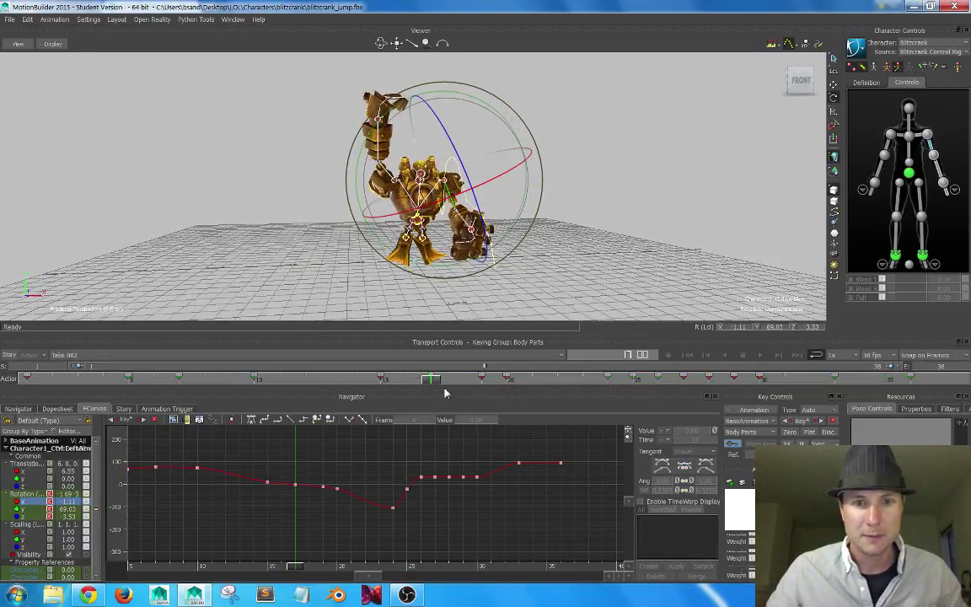
{"action": "mouse_move", "coordinate": [435, 381]}
{"action": "left_mouse_down"}
{"action": "mouse_move", "coordinate": [375, 385]}
{"action": "mouse_move", "coordinate": [430, 381]}
{"action": "left_mouse_up"}
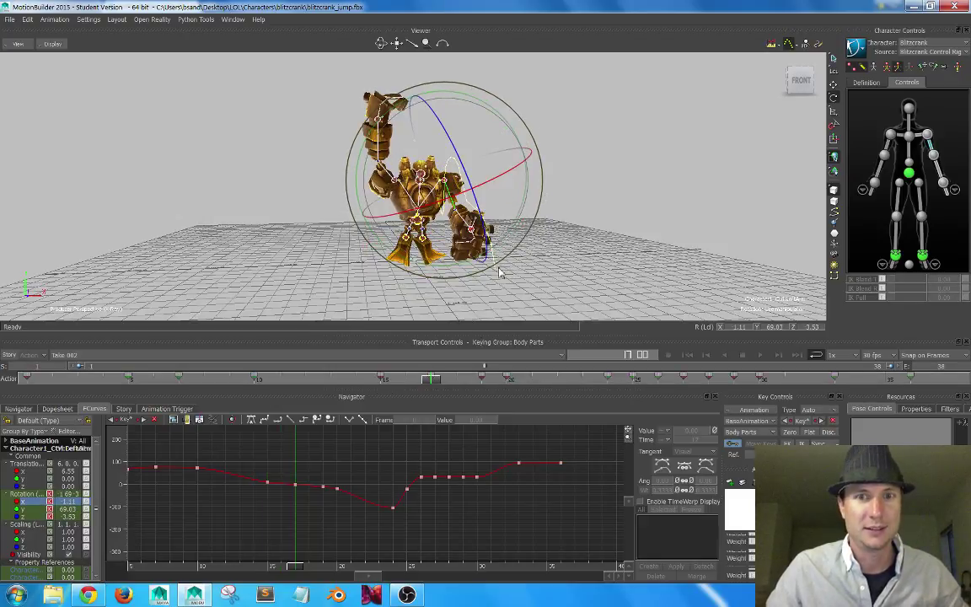
{"action": "left_click_drag", "start_coordinate": [500, 272], "coordinate": [470, 320], "text": "alt"}
{"action": "left_click_drag", "start_coordinate": [428, 386], "coordinate": [459, 384]}
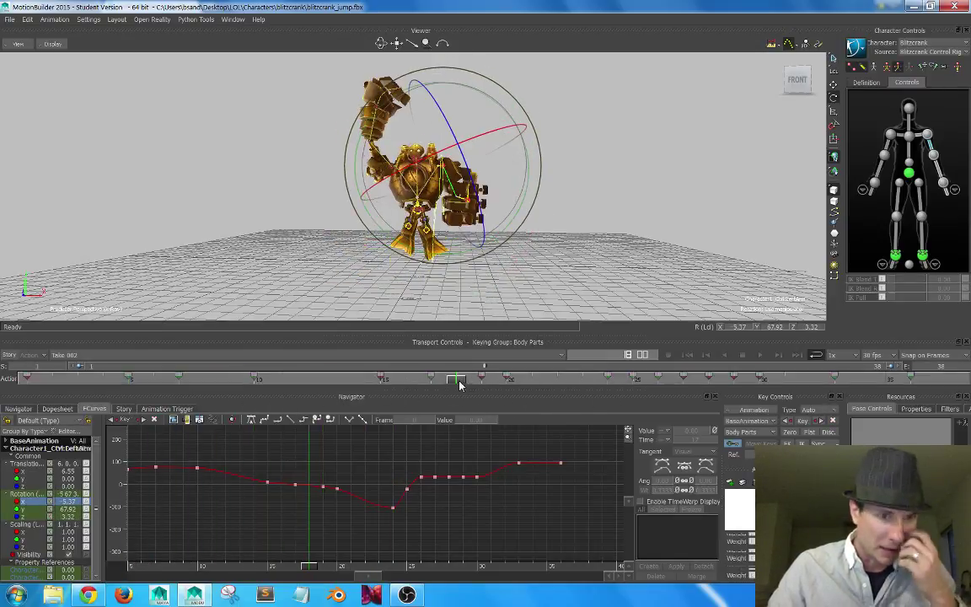
Display all three of the left upper arm's rotation curves together and go to frame 20.
{"action": "left_click", "coordinate": [26, 496]}
{"action": "left_click", "coordinate": [341, 518]}
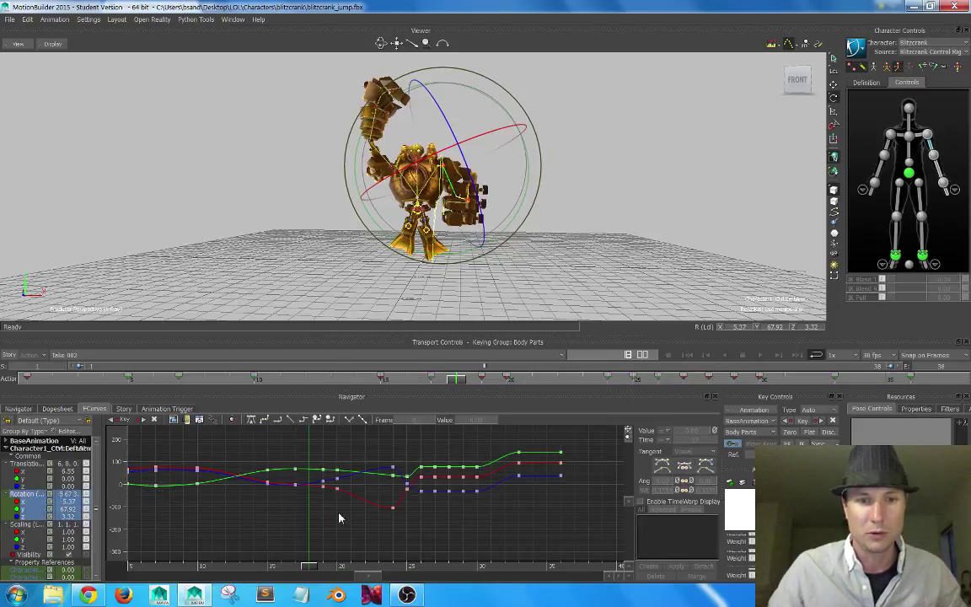
{"action": "key", "text": "a"}
{"action": "left_click_drag", "start_coordinate": [436, 505], "coordinate": [503, 488], "text": "ctrl"}
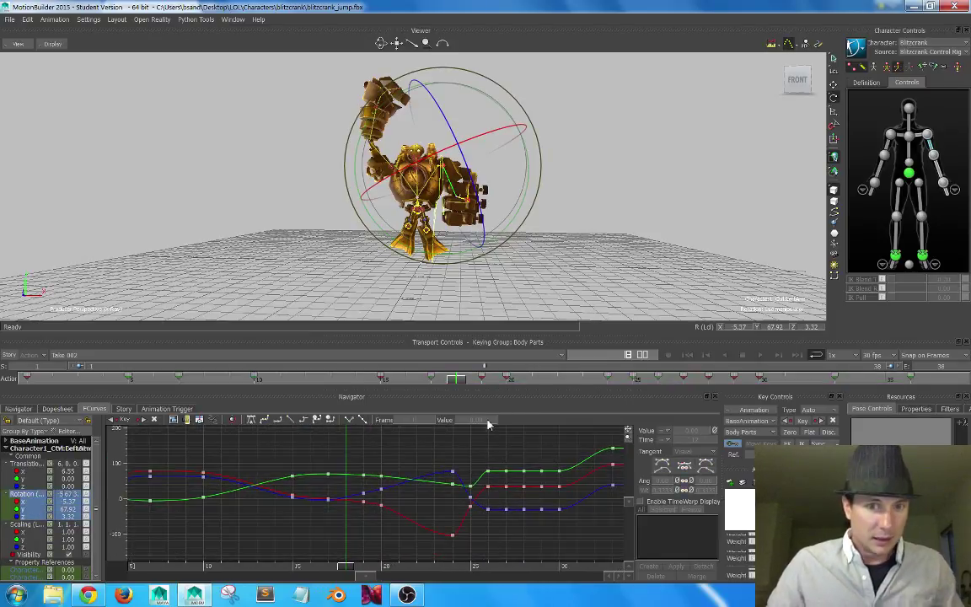
{"action": "left_click_drag", "start_coordinate": [460, 384], "coordinate": [509, 379]}
{"action": "left_click_drag", "start_coordinate": [500, 142], "coordinate": [474, 104], "text": "alt"}
{"action": "key", "text": "s"}
{"action": "mouse_move", "coordinate": [537, 176]}
{"action": "left_mouse_down", "text": "alt"}
{"action": "mouse_move", "coordinate": [479, 167]}
{"action": "mouse_move", "coordinate": [531, 177]}
{"action": "left_mouse_up", "text": "alt"}
{"action": "key", "text": "ctrl+z"}
{"action": "key", "text": "ctrl+z"}
{"action": "key", "text": "ctrl+z"}
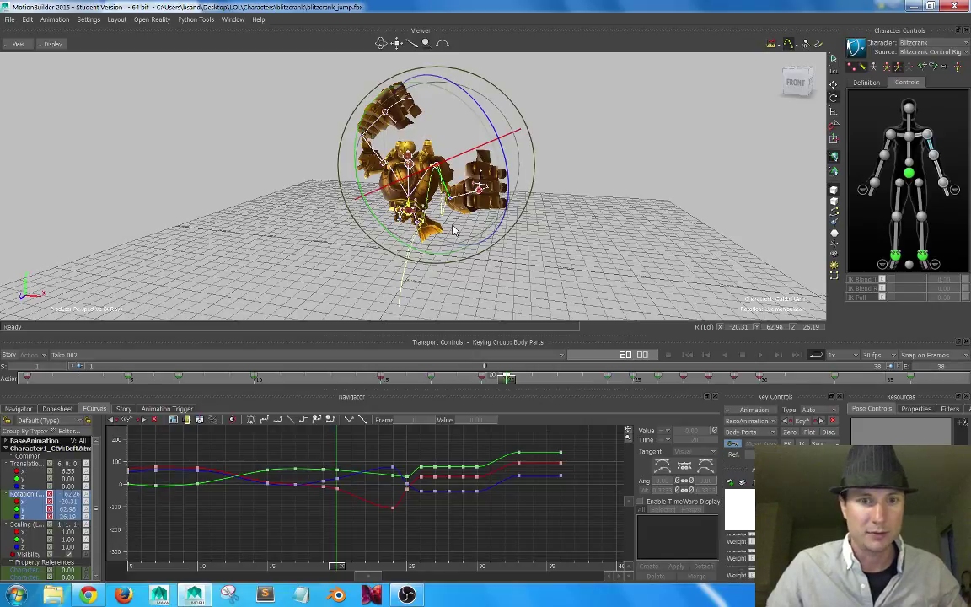
Swing the left upper arm up overhead at frame 20 and key its rotation at about X -118.29, Y -41.20, Z -18.77.
{"action": "left_click_drag", "start_coordinate": [408, 204], "coordinate": [492, 115]}
{"action": "left_click_drag", "start_coordinate": [489, 123], "coordinate": [517, 165], "text": "alt"}
{"action": "middle_click_drag", "start_coordinate": [394, 523], "coordinate": [420, 536], "text": "alt"}
{"action": "right_click_drag", "start_coordinate": [421, 536], "coordinate": [482, 525], "text": "alt"}
{"action": "middle_click_drag", "start_coordinate": [481, 525], "coordinate": [501, 525], "text": "alt"}
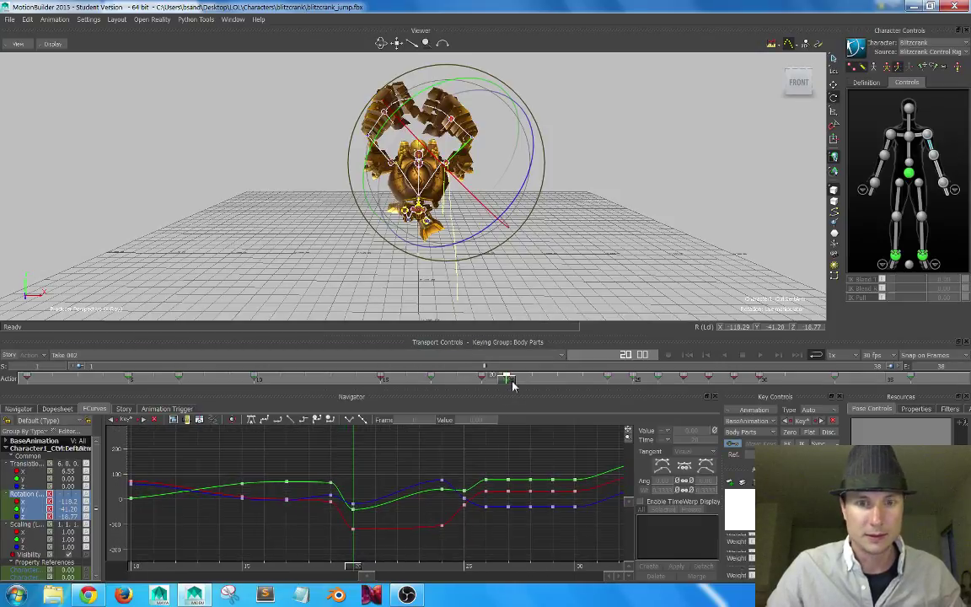
Remove the left upper arm's rotation keys at frame 19 and check the resulting pose.
{"action": "left_click_drag", "start_coordinate": [513, 385], "coordinate": [492, 385]}
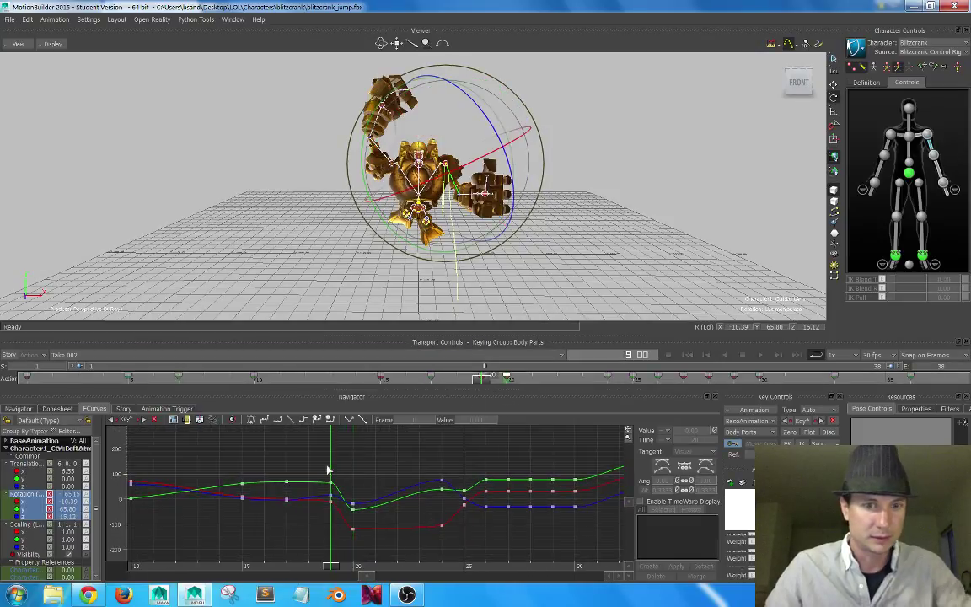
{"action": "key", "text": "ctrl+z"}
{"action": "mouse_move", "coordinate": [523, 202]}
{"action": "left_mouse_down", "text": "alt"}
{"action": "mouse_move", "coordinate": [482, 168]}
{"action": "mouse_move", "coordinate": [509, 165]}
{"action": "mouse_move", "coordinate": [521, 206]}
{"action": "left_mouse_up", "text": "alt"}
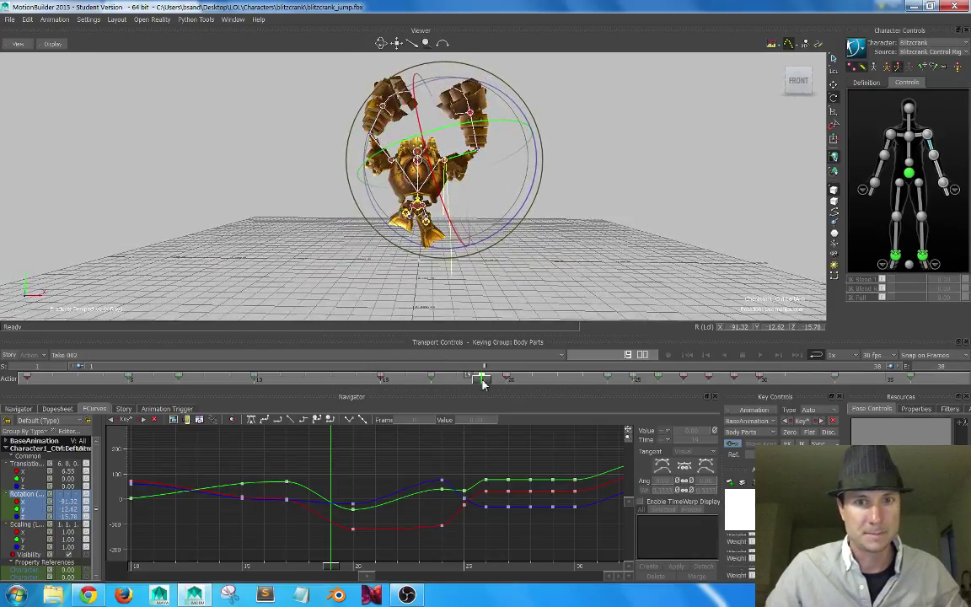
Try deleting the left upper arm's rotation keys at frame 17, and undo the deletion.
{"action": "left_click_drag", "start_coordinate": [484, 383], "coordinate": [432, 388]}
{"action": "left_click_drag", "start_coordinate": [316, 449], "coordinate": [282, 529]}
{"action": "key", "text": "Delete"}
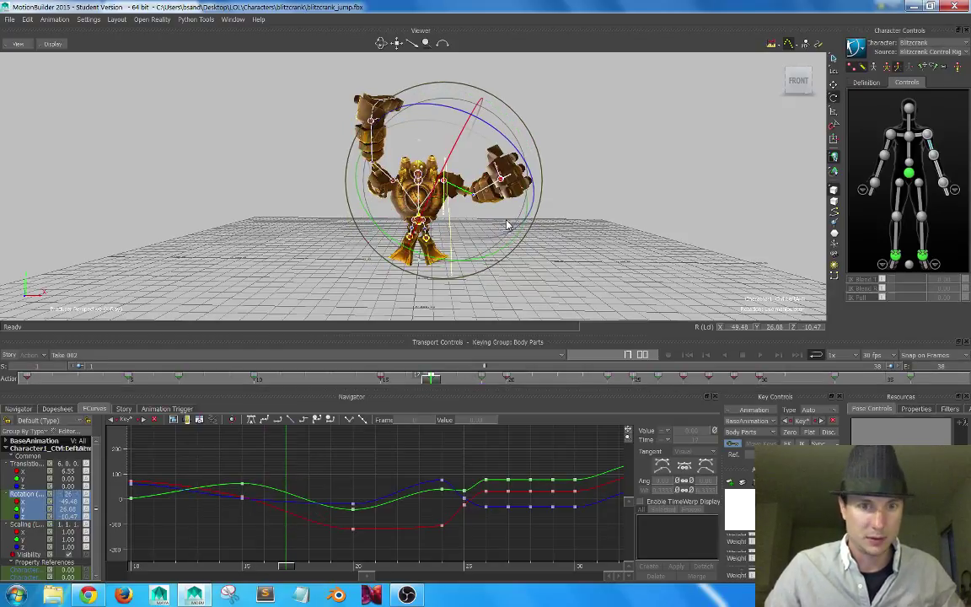
{"action": "key", "text": "ctrl+z"}
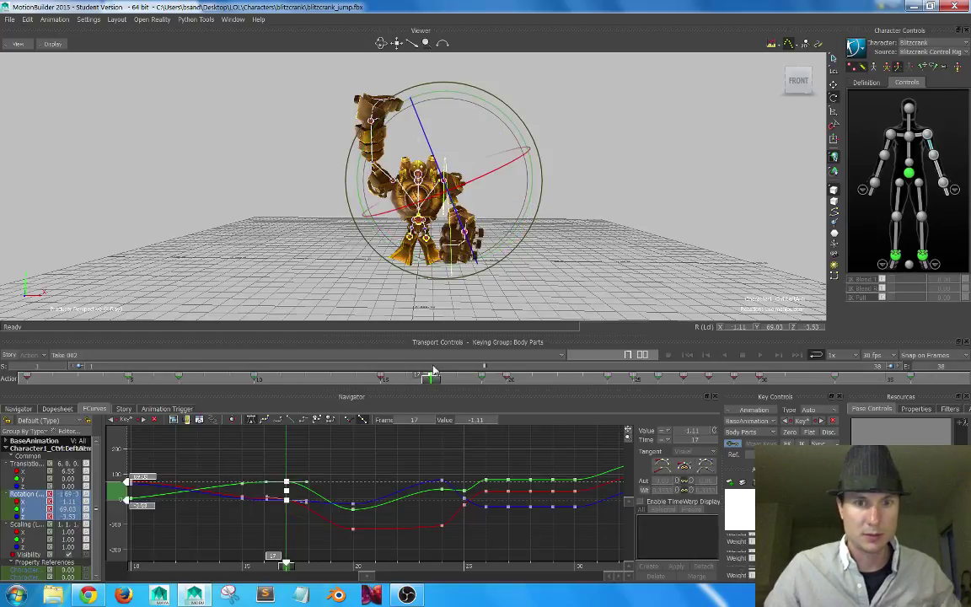
Scrub the jump between frames 15 and 31 and examine the left arm's swing and its rotation curves.
{"action": "left_click_drag", "start_coordinate": [520, 206], "coordinate": [436, 322], "text": "alt"}
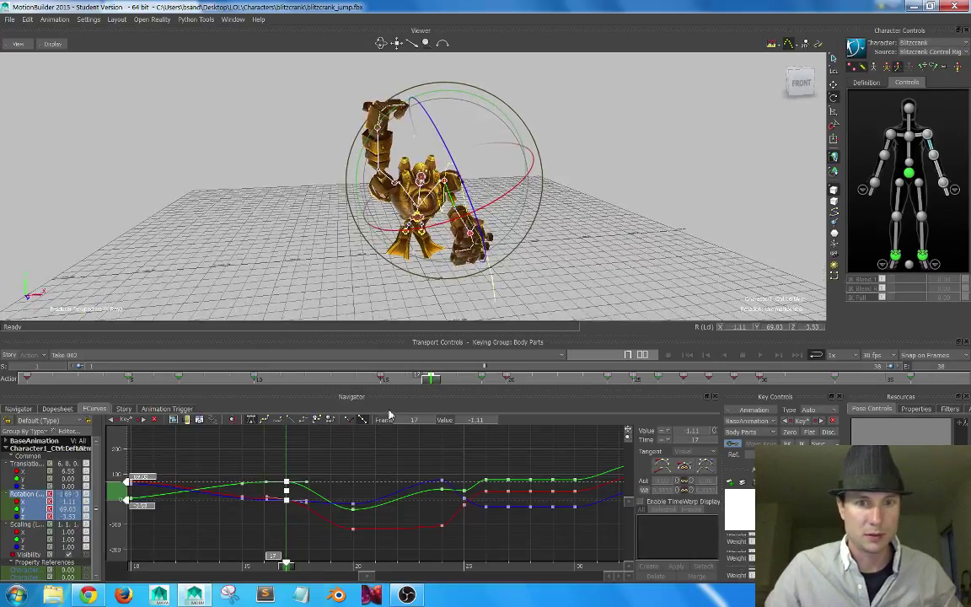
{"action": "left_click_drag", "start_coordinate": [355, 384], "coordinate": [380, 385]}
{"action": "left_click_drag", "start_coordinate": [608, 193], "coordinate": [579, 172], "text": "alt"}
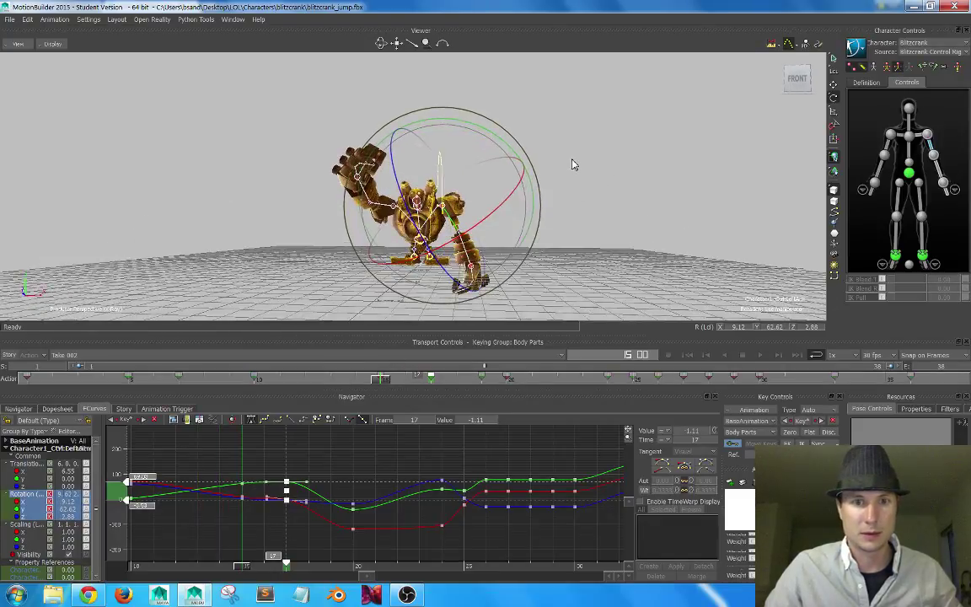
{"action": "mouse_move", "coordinate": [384, 385]}
{"action": "left_mouse_down"}
{"action": "mouse_move", "coordinate": [299, 384]}
{"action": "mouse_move", "coordinate": [498, 375]}
{"action": "mouse_move", "coordinate": [331, 377]}
{"action": "mouse_move", "coordinate": [427, 373]}
{"action": "left_mouse_up"}
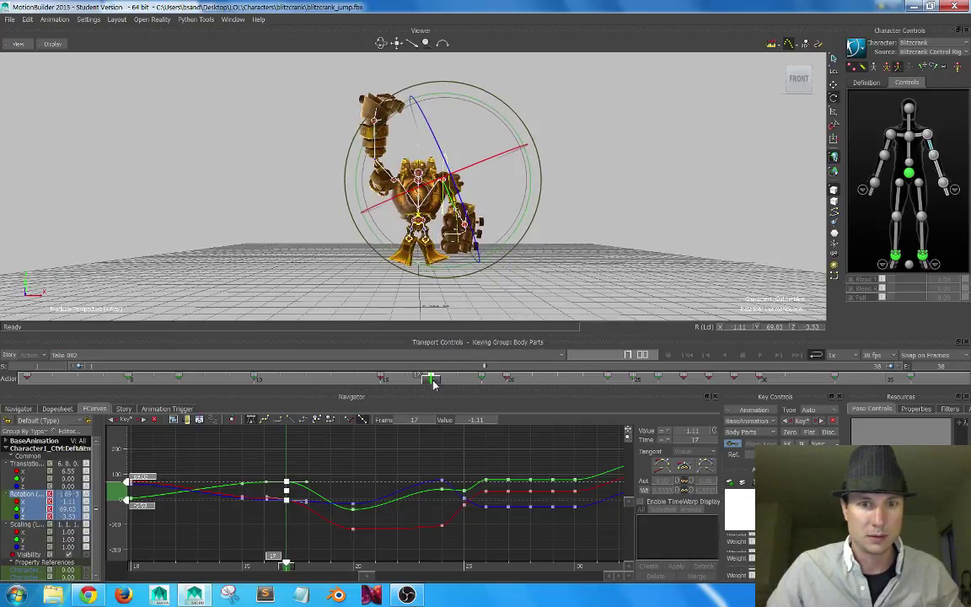
{"action": "left_click_drag", "start_coordinate": [433, 381], "coordinate": [481, 382]}
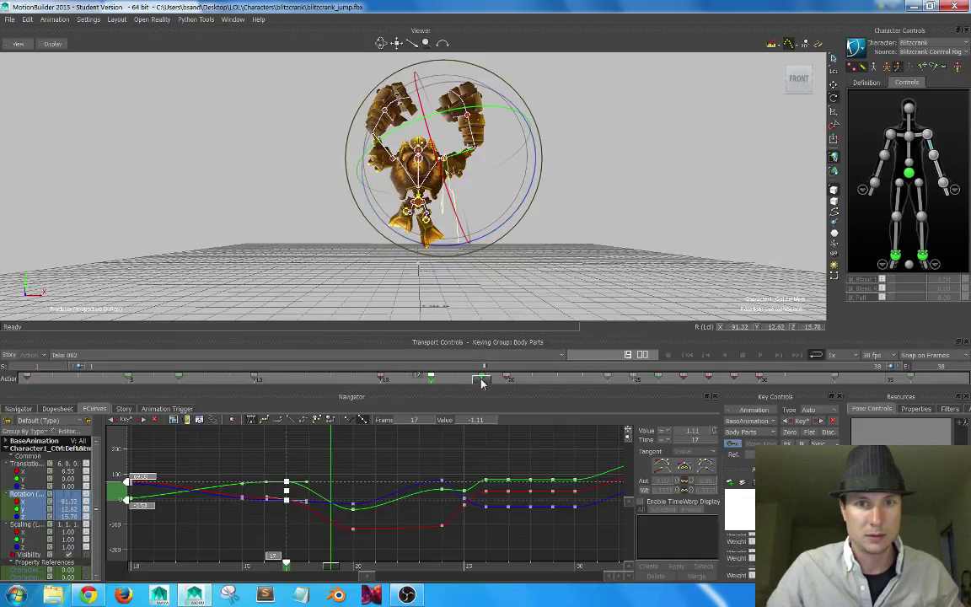
{"action": "left_click_drag", "start_coordinate": [526, 191], "coordinate": [528, 197], "text": "alt"}
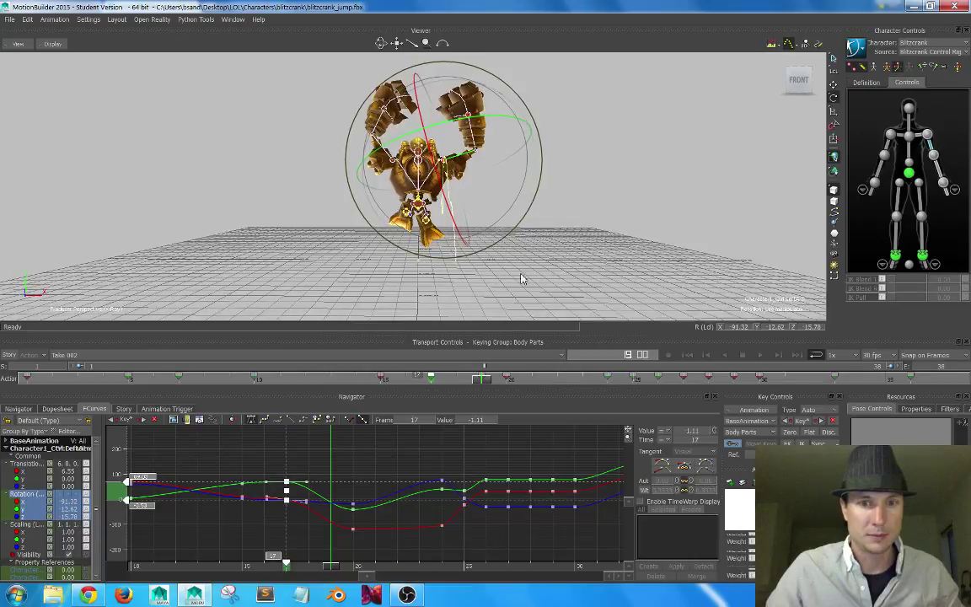
{"action": "mouse_move", "coordinate": [477, 379]}
{"action": "left_mouse_down"}
{"action": "mouse_move", "coordinate": [177, 384]}
{"action": "mouse_move", "coordinate": [800, 360]}
{"action": "mouse_move", "coordinate": [774, 364]}
{"action": "left_mouse_up"}
{"action": "left_click_drag", "start_coordinate": [516, 450], "coordinate": [309, 330], "text": "ctrl"}
Reopen blitzcrank_jump.fbx without saving the current changes, loading both Take 001 and Take 002.
{"action": "left_click", "coordinate": [9, 19]}
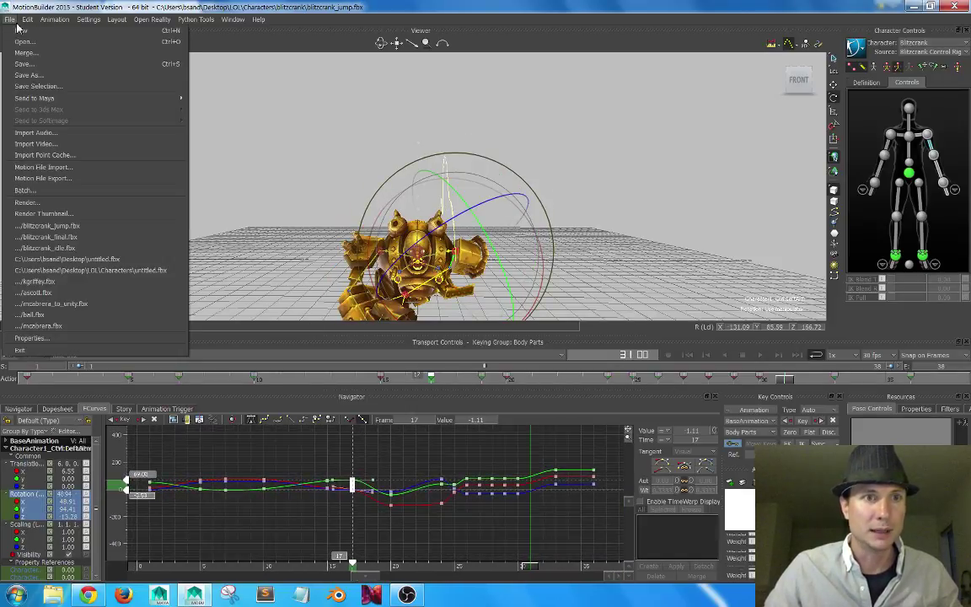
{"action": "left_click", "coordinate": [25, 38]}
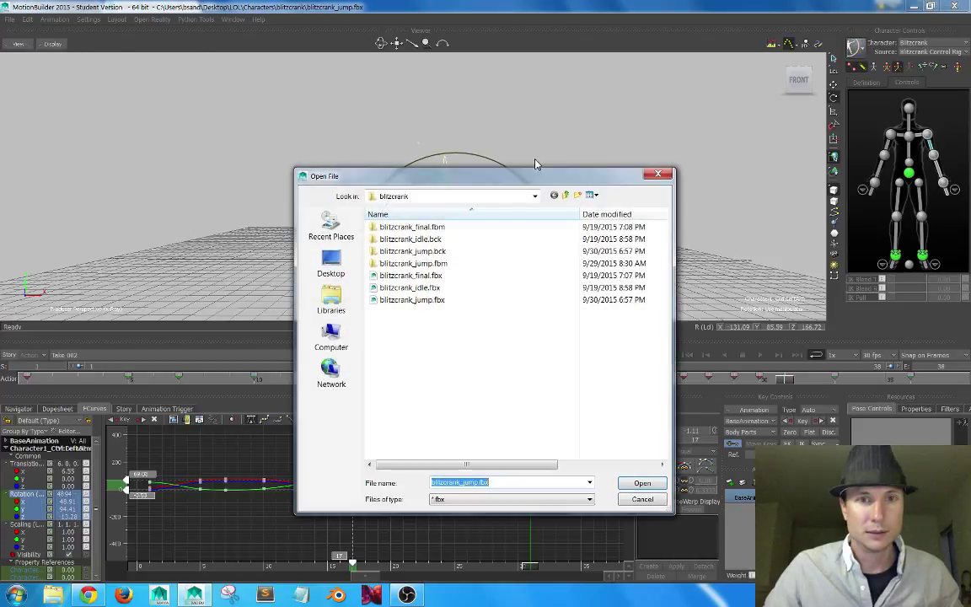
{"action": "double_click", "coordinate": [446, 302]}
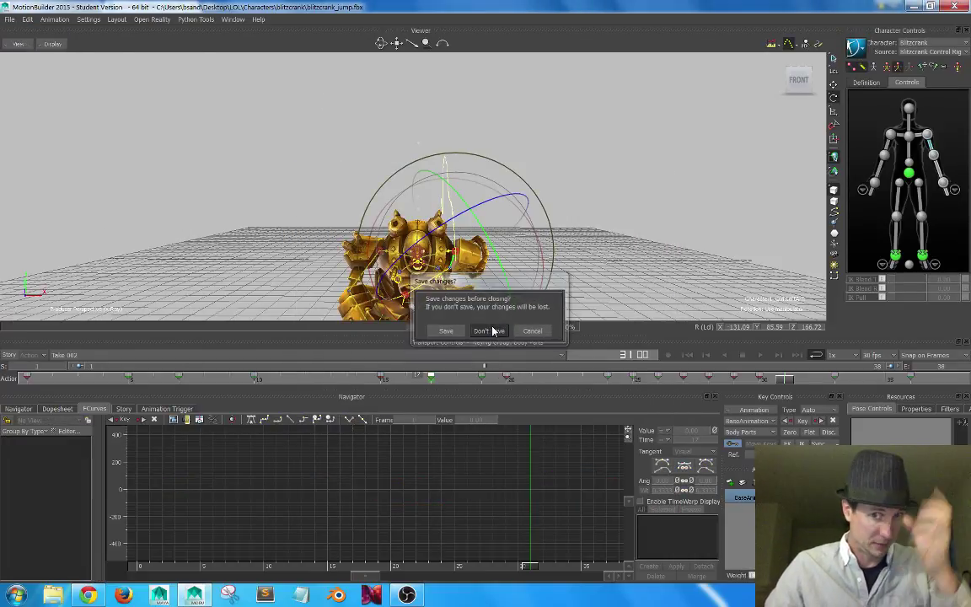
{"action": "left_click", "coordinate": [494, 332]}
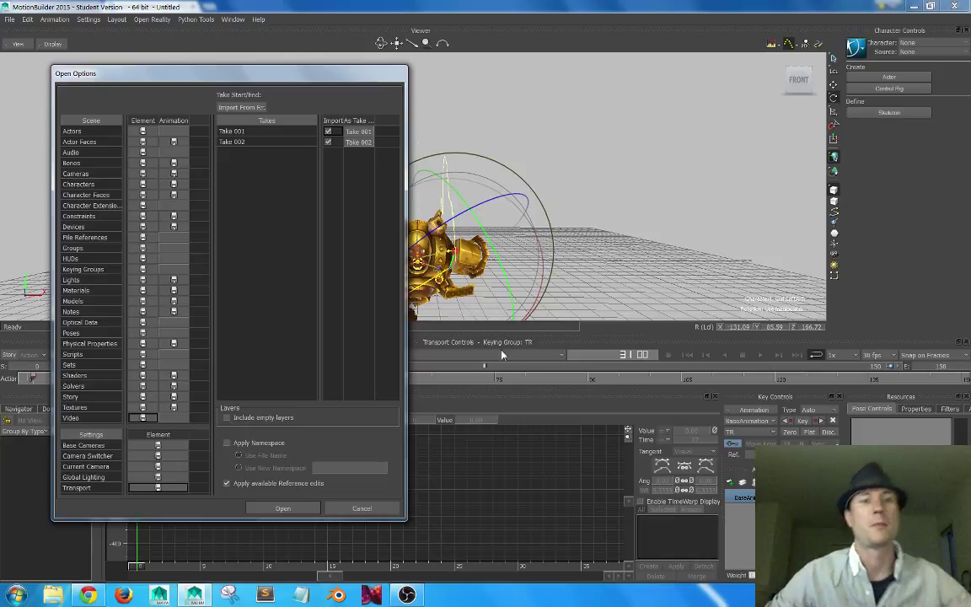
{"action": "left_click", "coordinate": [282, 507]}
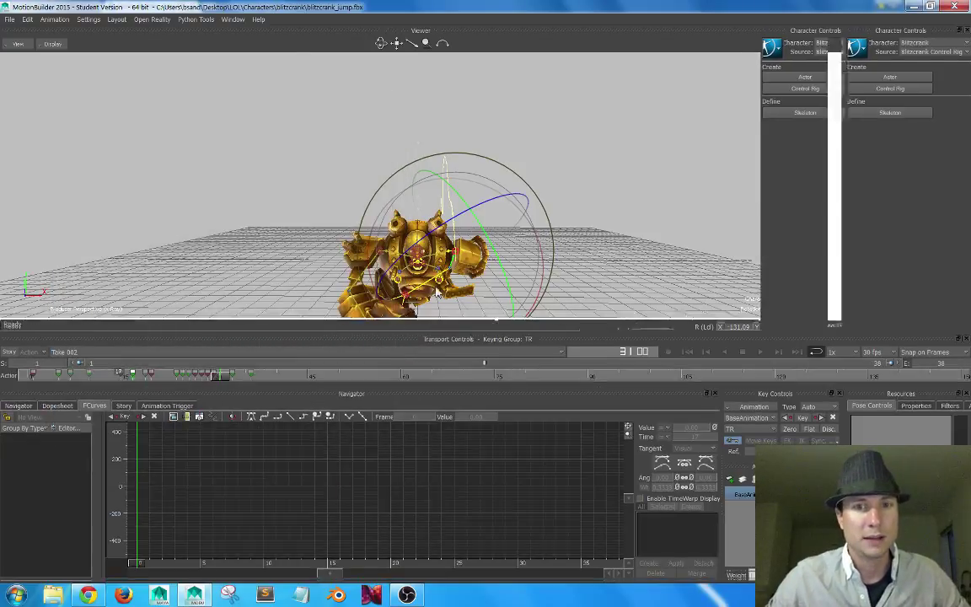
Examine Blitzcrank's starting pose at frame 1 of the reloaded scene from the side and the front.
{"action": "left_click_drag", "start_coordinate": [536, 242], "coordinate": [447, 242], "text": "alt"}
{"action": "right_click_drag", "start_coordinate": [447, 242], "coordinate": [493, 232], "text": "alt"}
{"action": "left_click_drag", "start_coordinate": [493, 232], "coordinate": [447, 225], "text": "alt"}
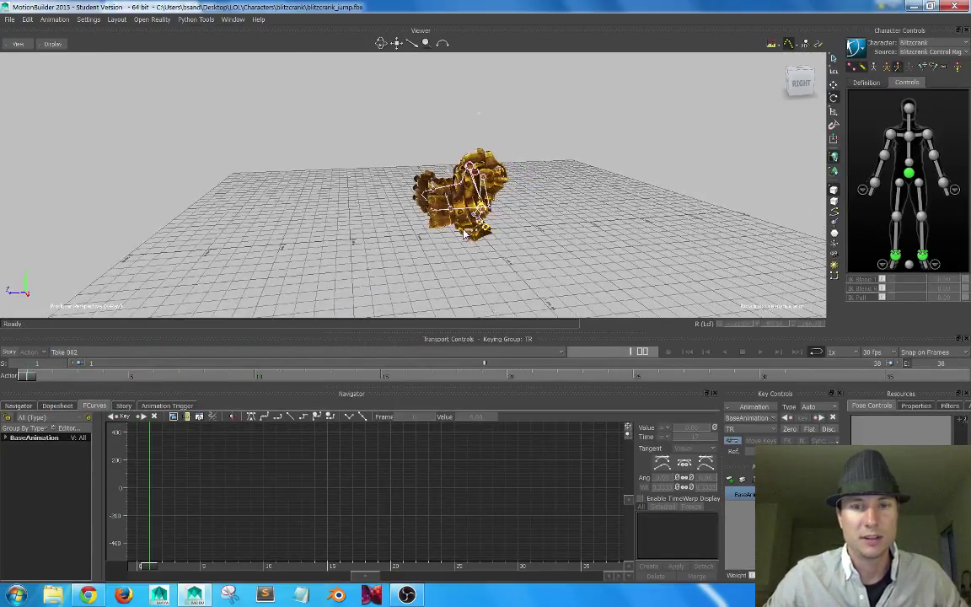
{"action": "right_click_drag", "start_coordinate": [447, 225], "coordinate": [537, 231], "text": "alt"}
{"action": "middle_click_drag", "start_coordinate": [537, 232], "coordinate": [582, 187]}
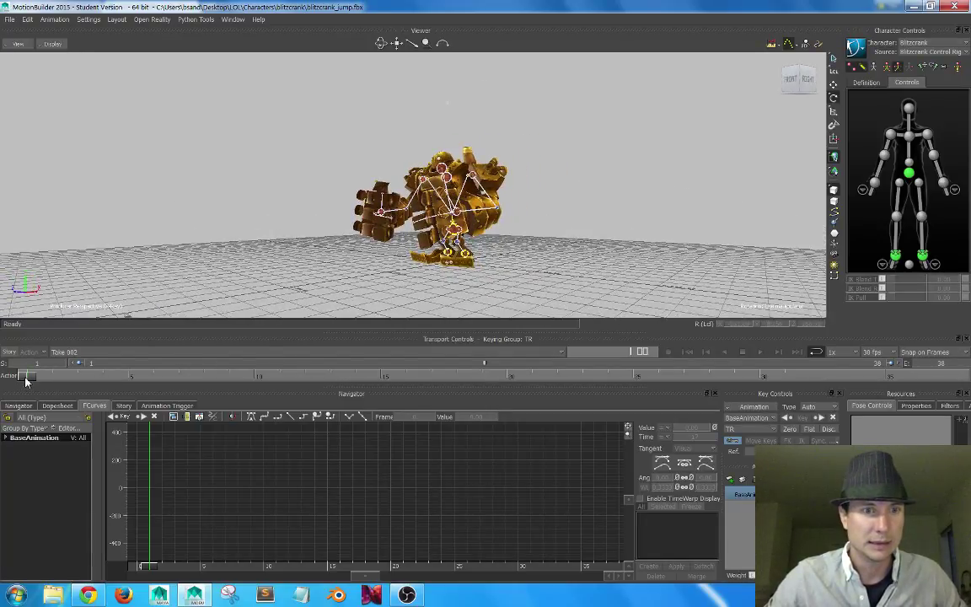
{"action": "mouse_move", "coordinate": [26, 381]}
{"action": "left_mouse_down"}
{"action": "mouse_move", "coordinate": [601, 371]}
{"action": "mouse_move", "coordinate": [25, 375]}
{"action": "left_mouse_up"}
{"action": "middle_click_drag", "start_coordinate": [529, 210], "coordinate": [555, 226]}
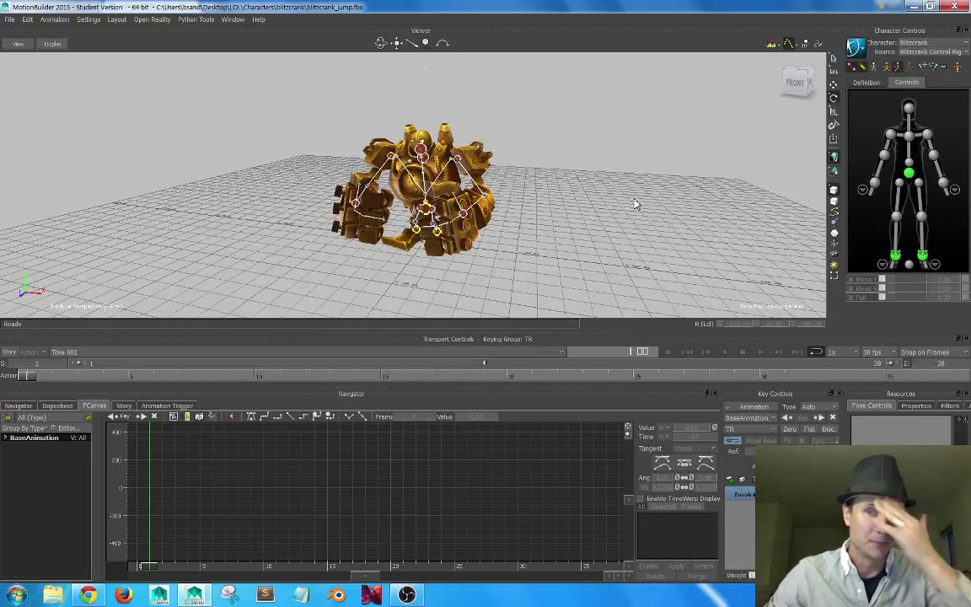
{"action": "right_click_drag", "start_coordinate": [546, 199], "coordinate": [629, 211], "text": "alt"}
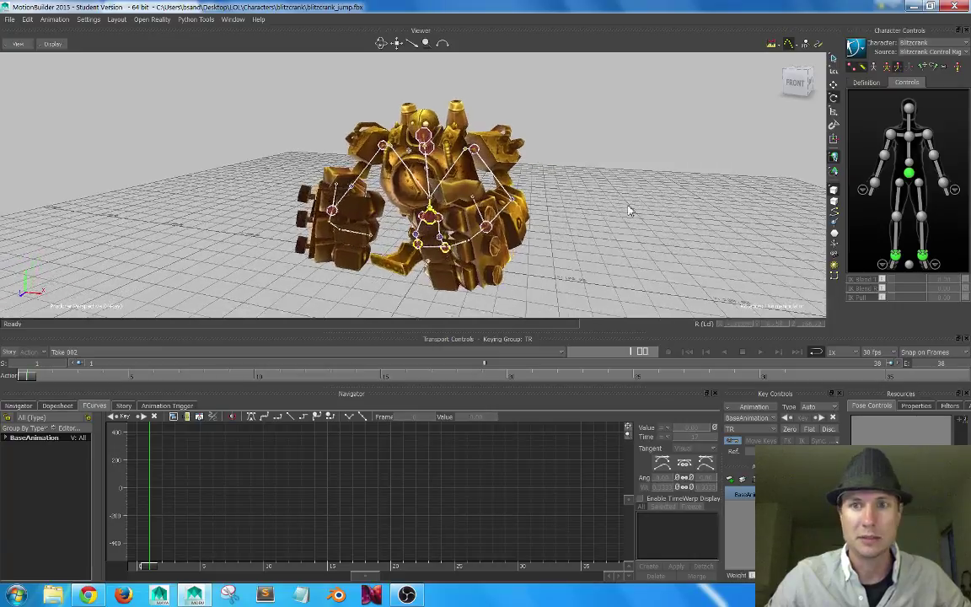
Select the left shoulder and inspect its rotation curves.
{"action": "left_click", "coordinate": [928, 136]}
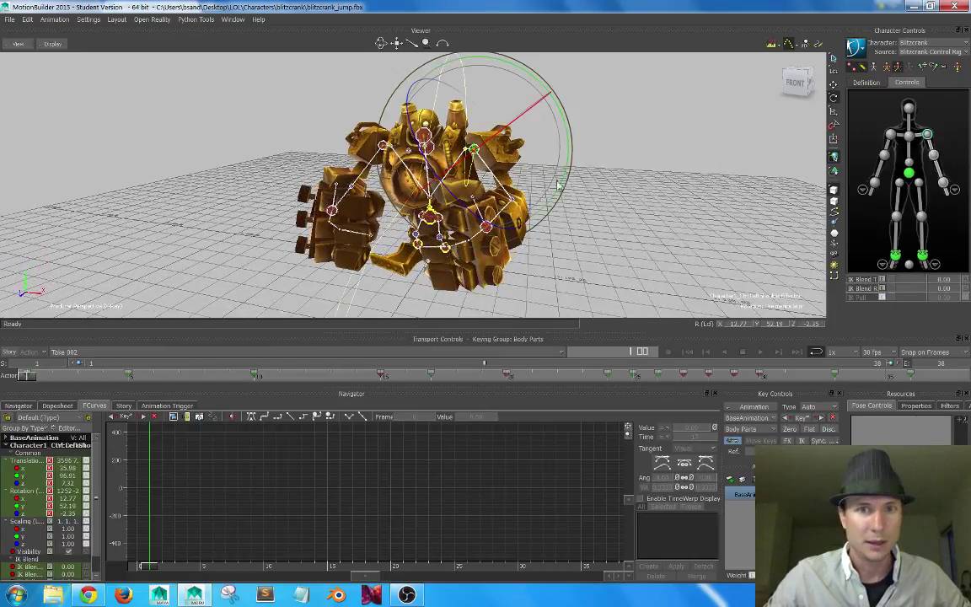
{"action": "left_click_drag", "start_coordinate": [558, 185], "coordinate": [566, 177], "text": "alt"}
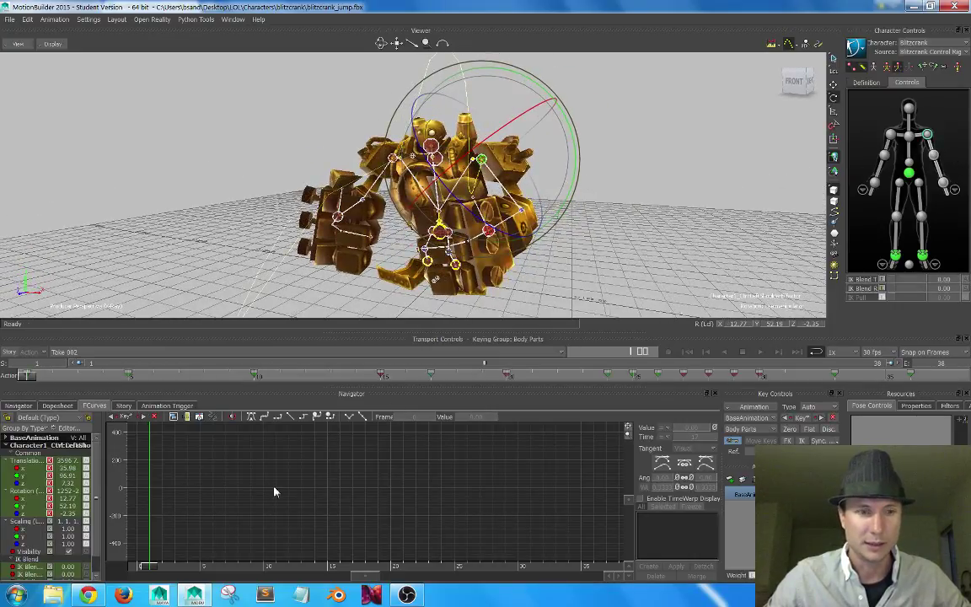
{"action": "left_click", "coordinate": [36, 494]}
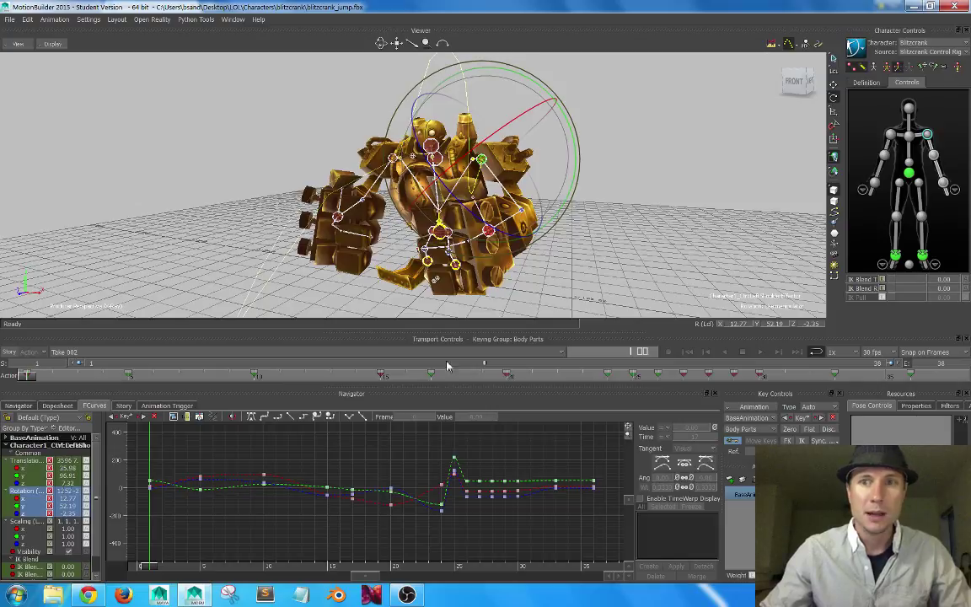
{"action": "left_click_drag", "start_coordinate": [645, 217], "coordinate": [561, 215], "text": "alt"}
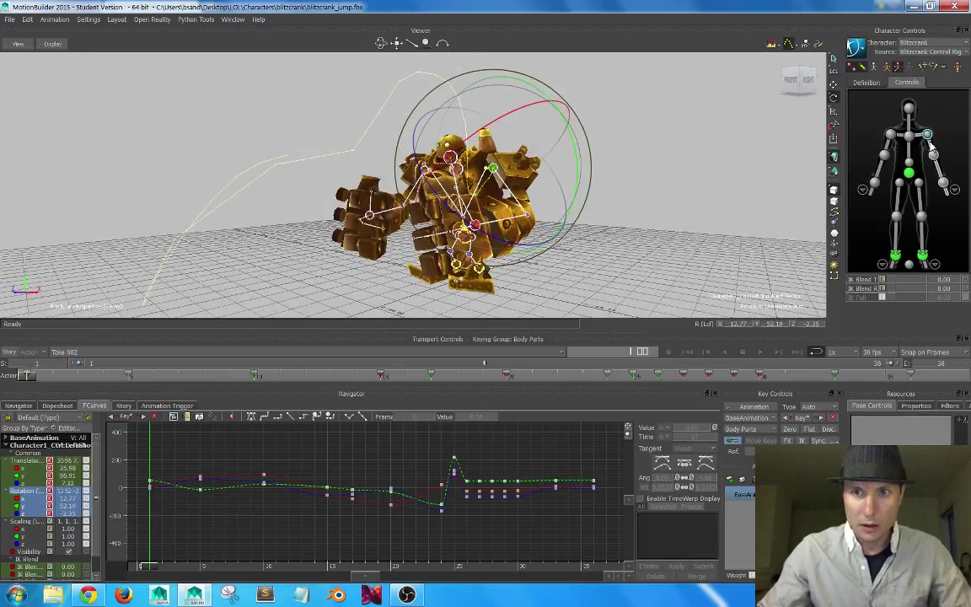
Display the left upper arm's rotation curves, fit them in the graph and go to frame 15.
{"action": "left_click", "coordinate": [930, 146]}
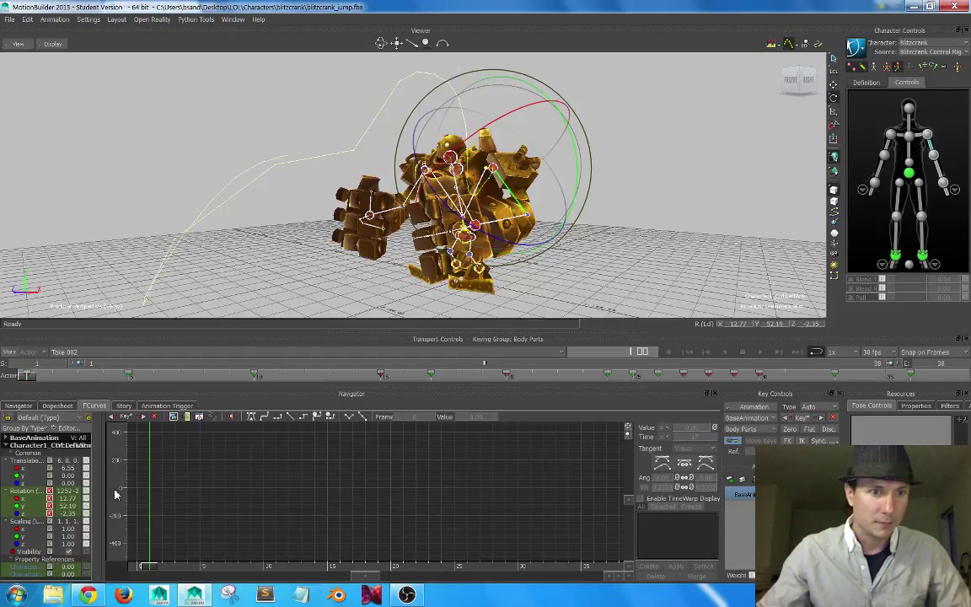
{"action": "left_click", "coordinate": [21, 497]}
{"action": "key", "text": "a"}
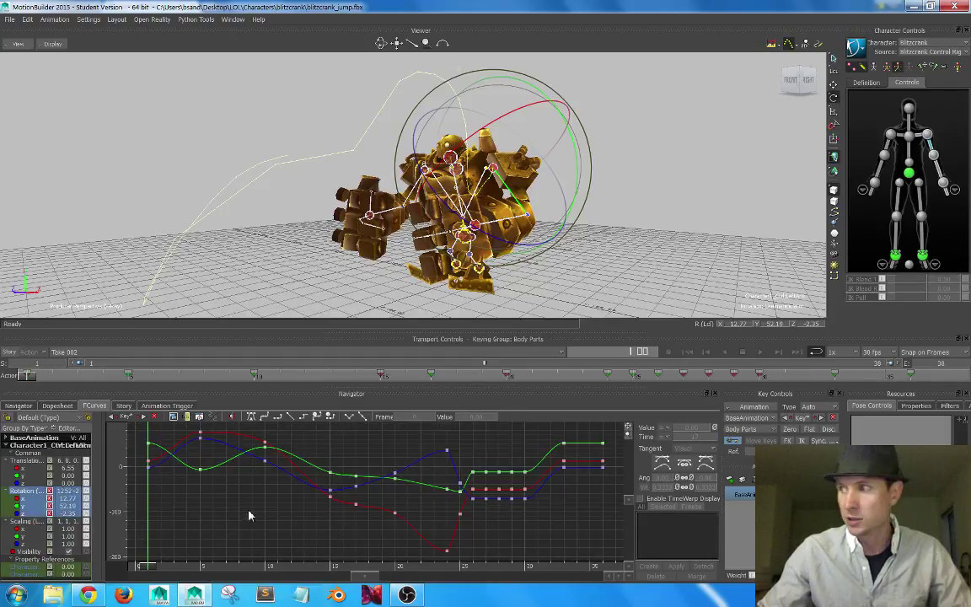
{"action": "right_click_drag", "start_coordinate": [274, 505], "coordinate": [347, 499], "text": "alt"}
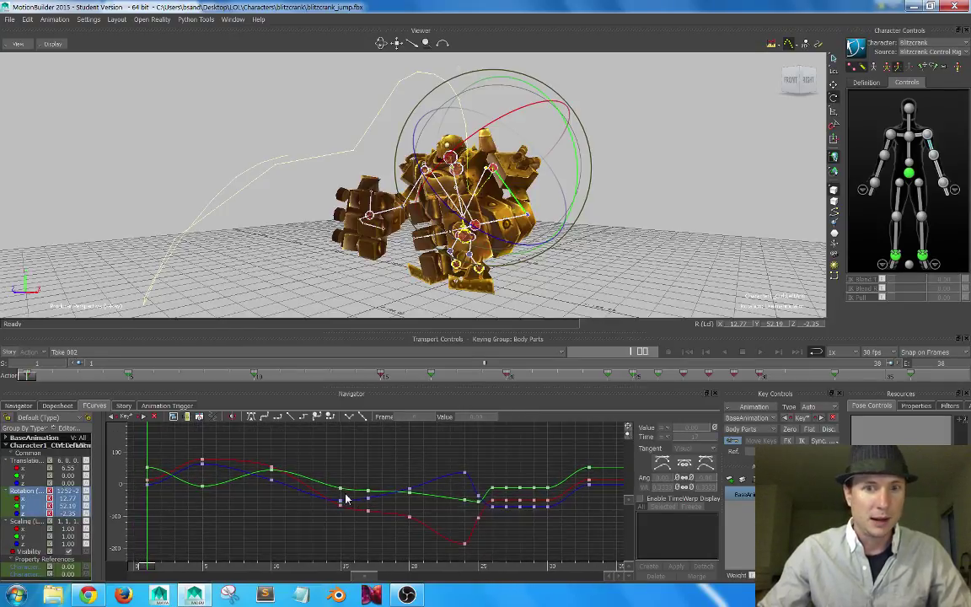
{"action": "left_click_drag", "start_coordinate": [26, 377], "coordinate": [254, 376]}
{"action": "left_click_drag", "start_coordinate": [425, 287], "coordinate": [362, 297], "text": "ctrl+shift"}
{"action": "left_click_drag", "start_coordinate": [249, 377], "coordinate": [376, 387]}
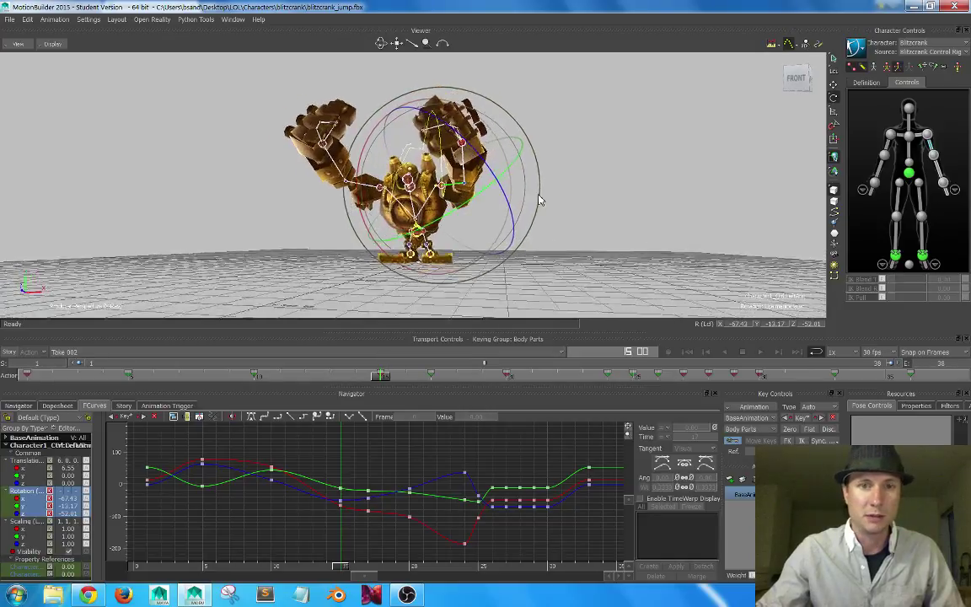